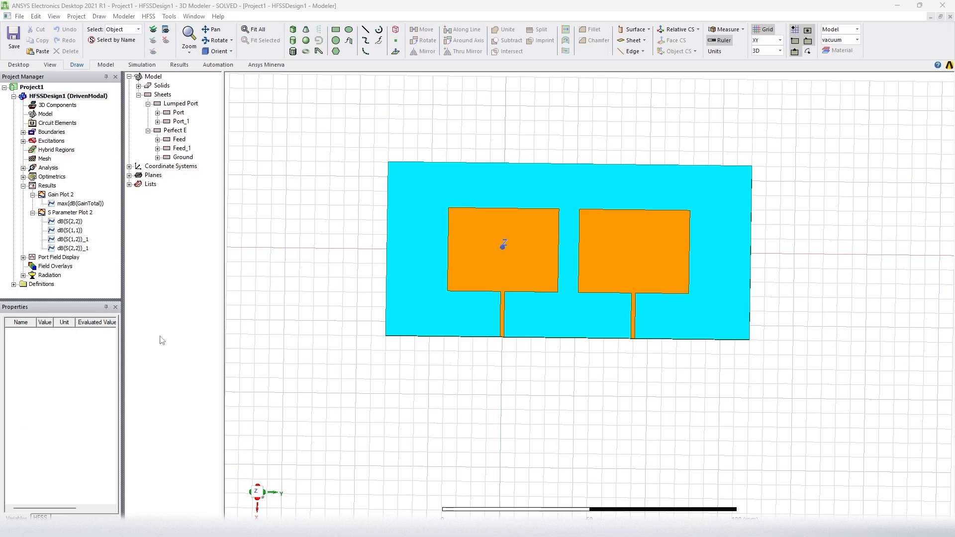
Examine the swept S-parameter curves in S Parameter Plot 2 around 2.4 GHz
{"action": "double_click", "coordinate": [79, 213]}
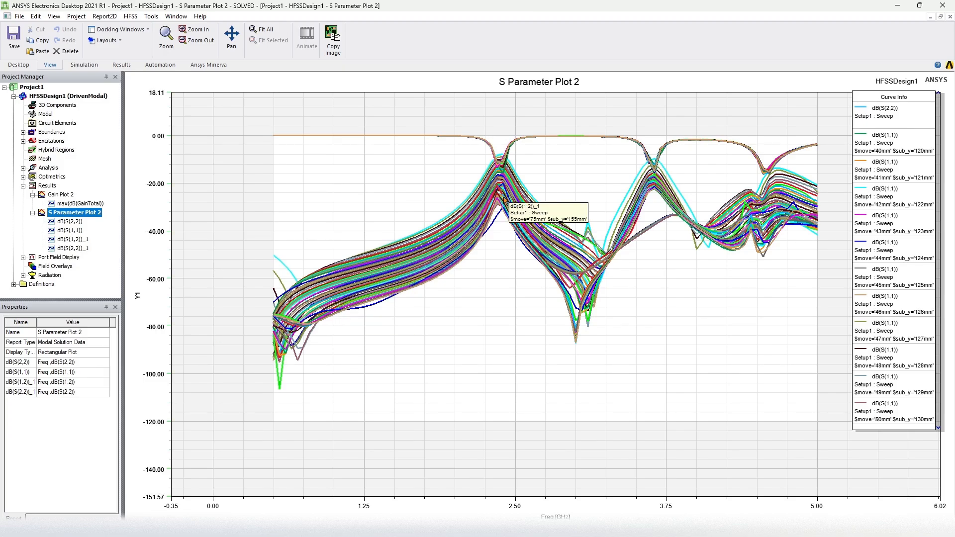
{"action": "left_click", "coordinate": [511, 179]}
{"action": "left_click", "coordinate": [507, 248]}
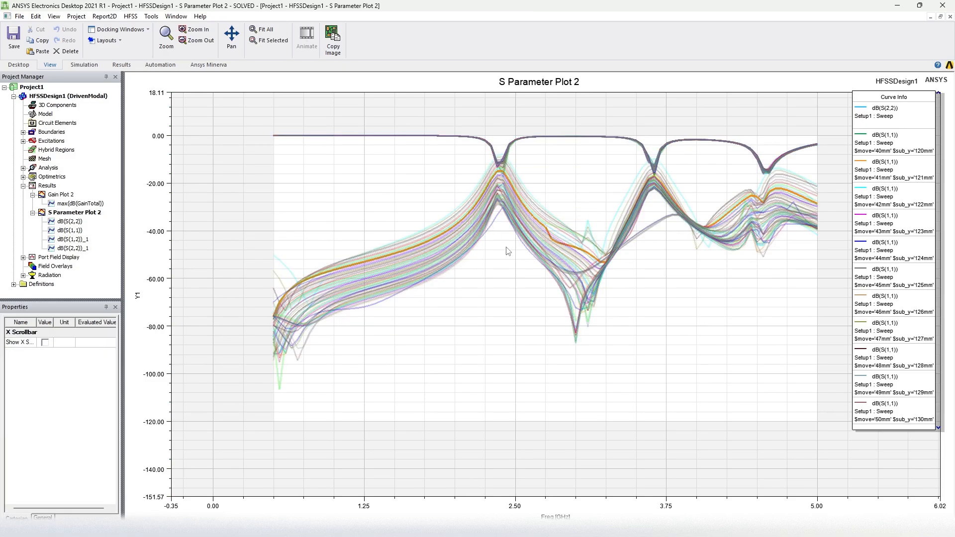
In Gain Plot 2, move marker m1 to a Phi of 88 deg and highlight the highest gain curve
{"action": "double_click", "coordinate": [68, 194]}
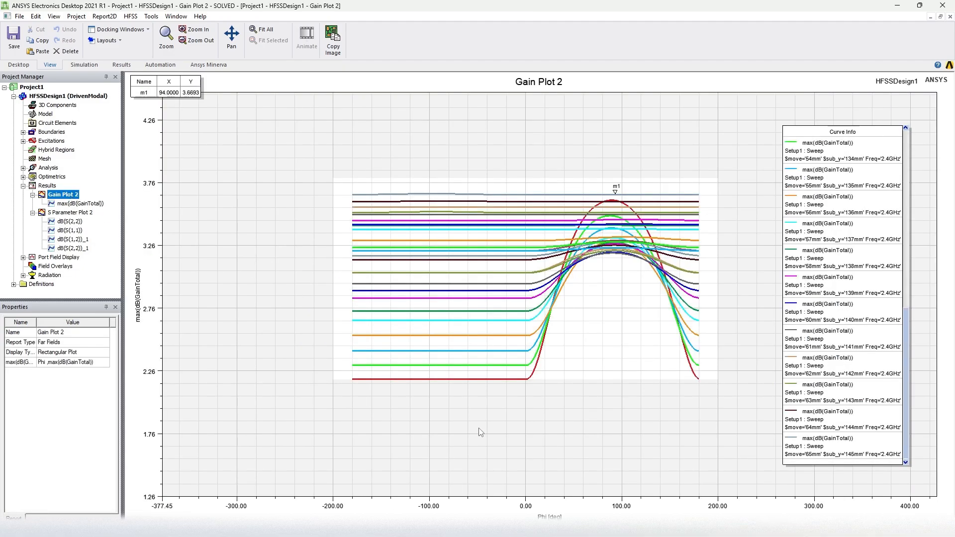
{"action": "left_click", "coordinate": [611, 193]}
{"action": "left_click_drag", "start_coordinate": [611, 193], "coordinate": [610, 193]}
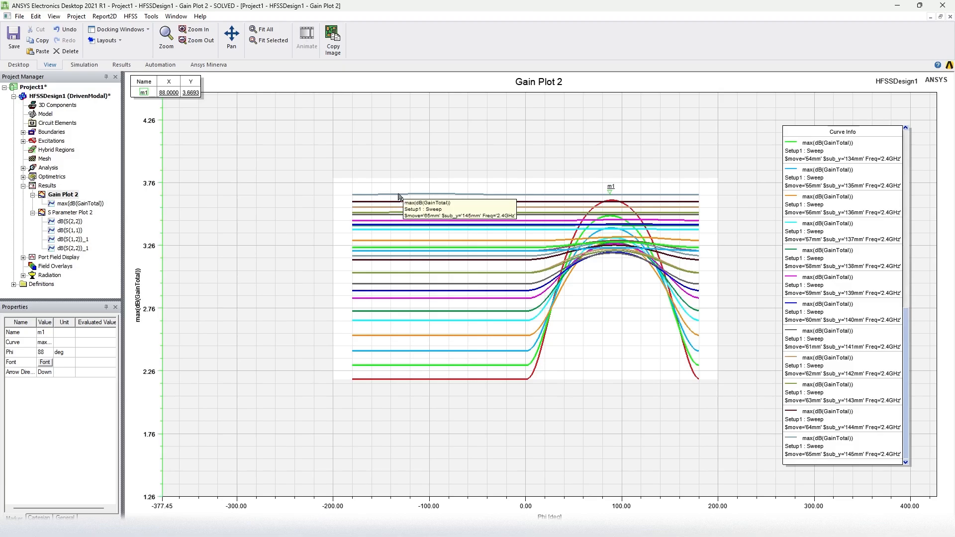
{"action": "left_click", "coordinate": [399, 195]}
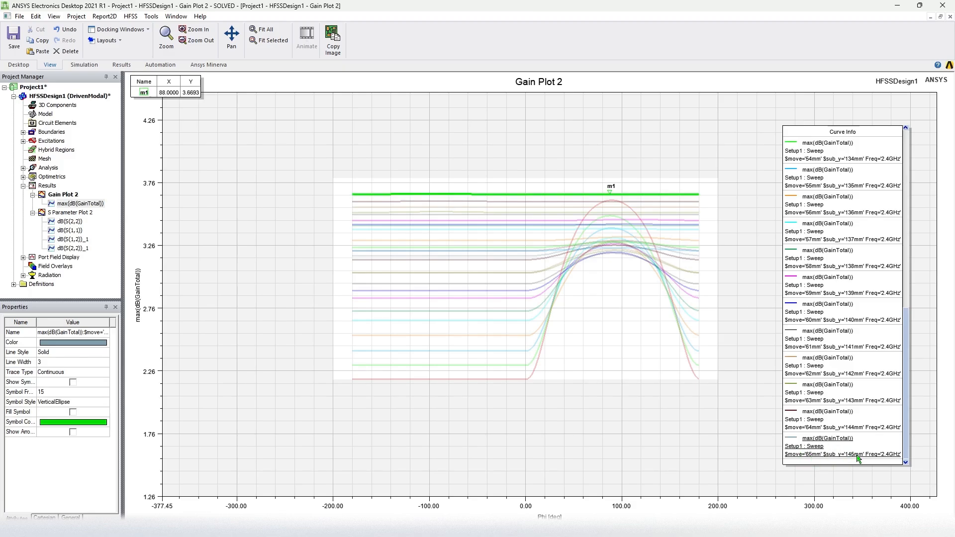
Return to the HFSSDesign1 model and set the project variables $sub_y to 145 mm and $move to 65 mm
{"action": "double_click", "coordinate": [78, 97]}
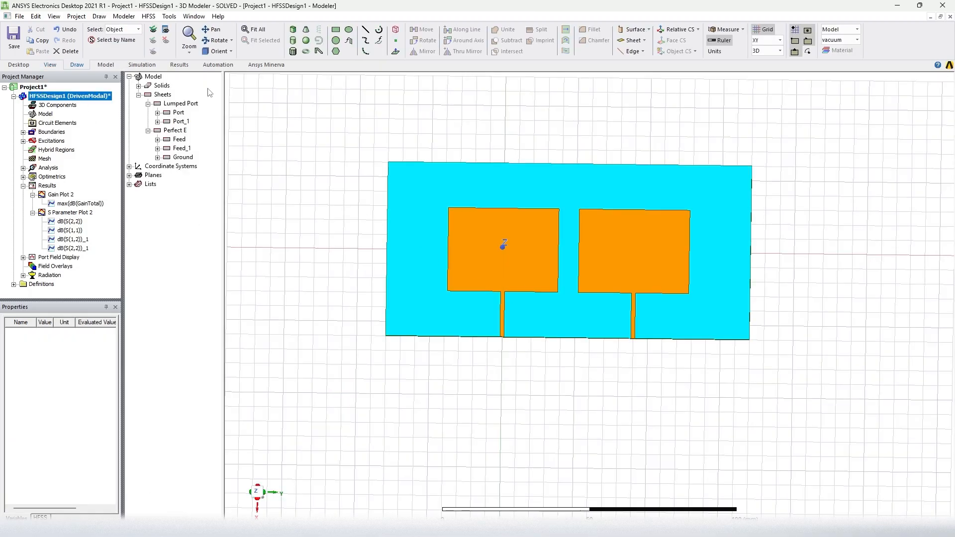
{"action": "left_click", "coordinate": [75, 16]}
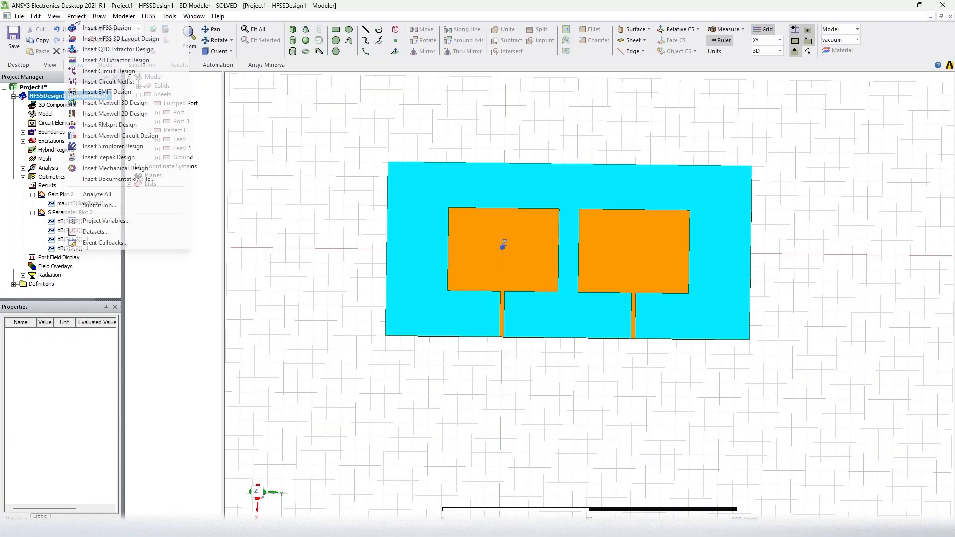
{"action": "left_click", "coordinate": [106, 221]}
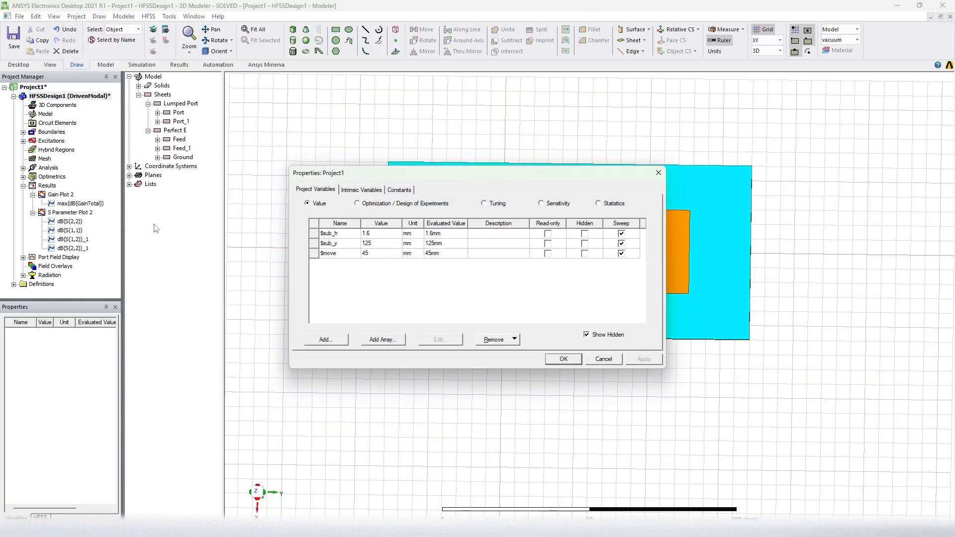
{"action": "left_click", "coordinate": [379, 243]}
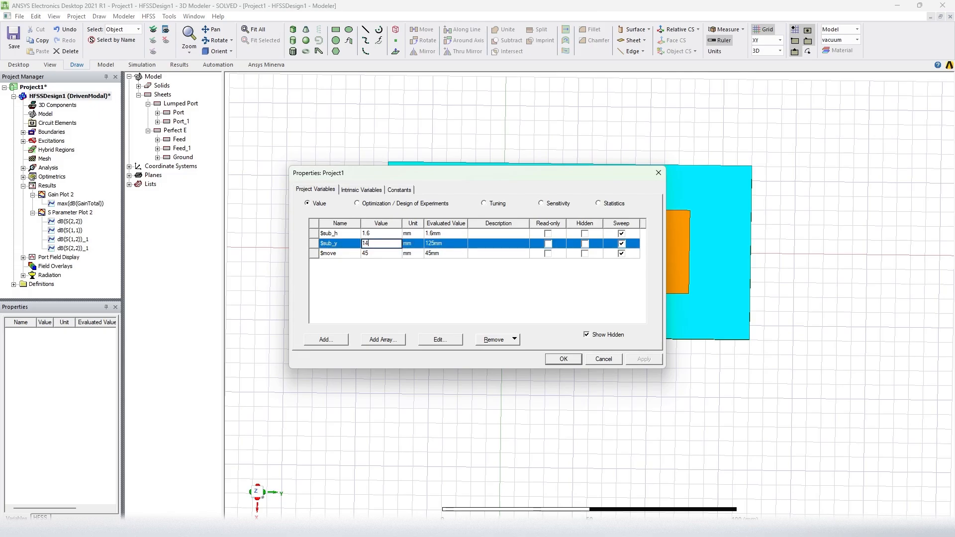
{"action": "left_click", "coordinate": [377, 255]}
{"action": "type", "text": "65"}
{"action": "left_click", "coordinate": [385, 278]}
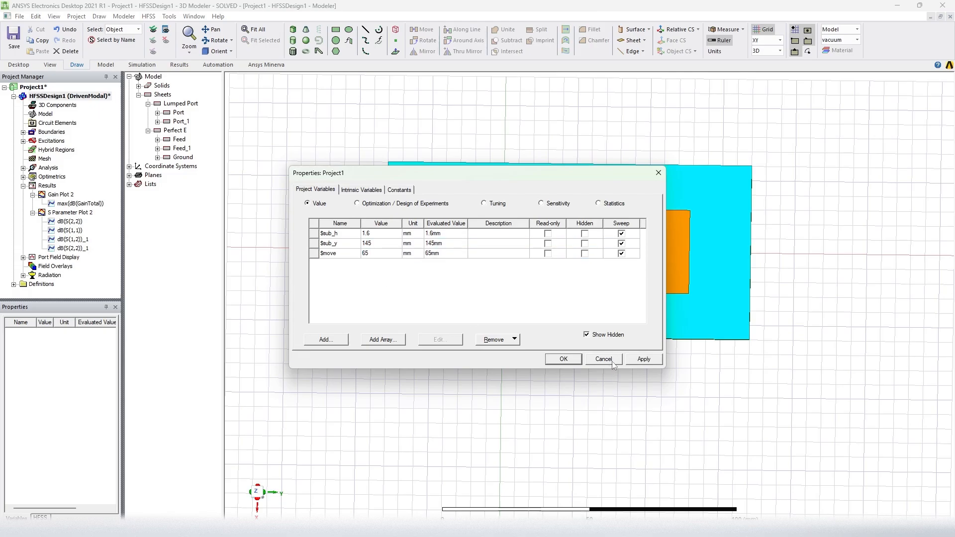
{"action": "left_click", "coordinate": [642, 360]}
{"action": "left_click", "coordinate": [510, 298]}
{"action": "left_click", "coordinate": [563, 358]}
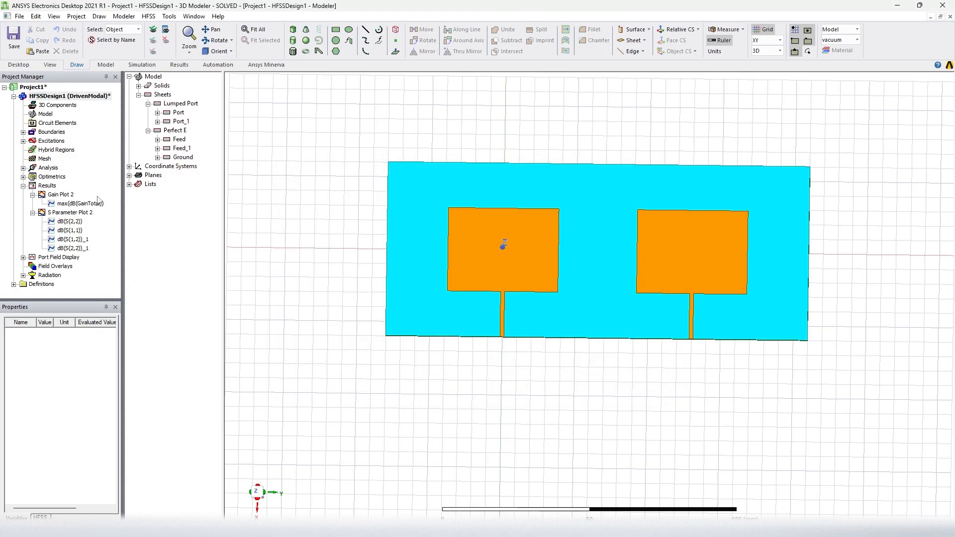
Restrict $sub_y to 145mm in the families of the dB(S(2,2)) trace in S Parameter Plot 2
{"action": "double_click", "coordinate": [80, 213]}
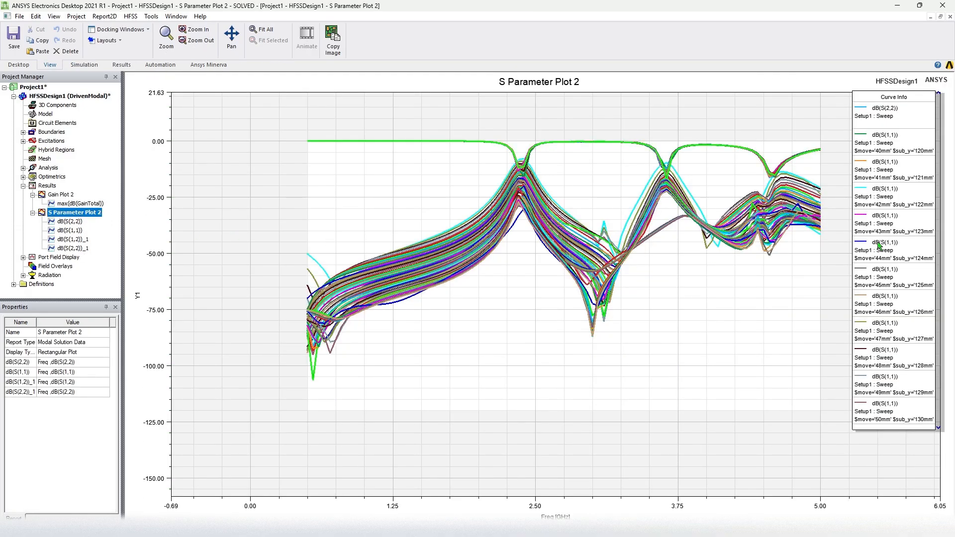
{"action": "right_click", "coordinate": [72, 217]}
{"action": "left_click", "coordinate": [124, 286]}
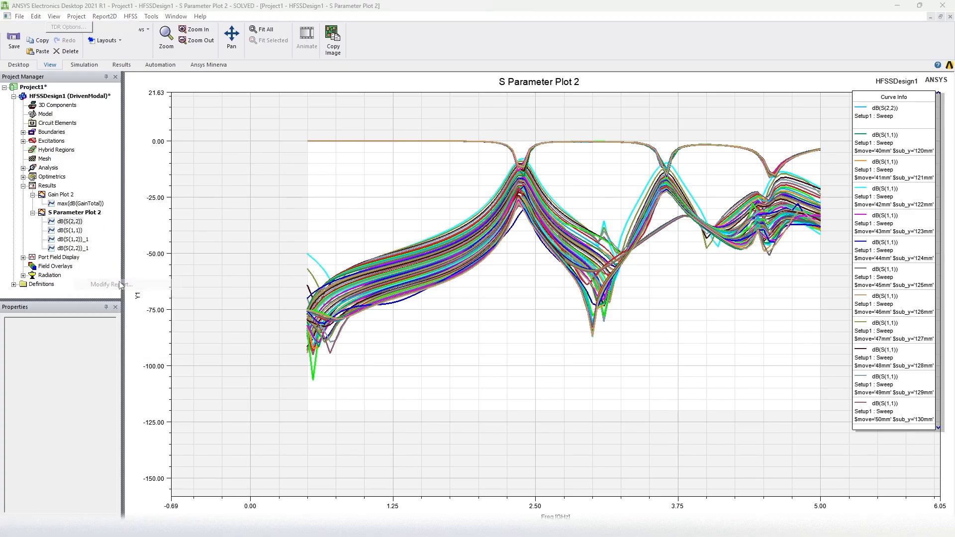
{"action": "left_click_drag", "start_coordinate": [125, 270], "coordinate": [351, 178]}
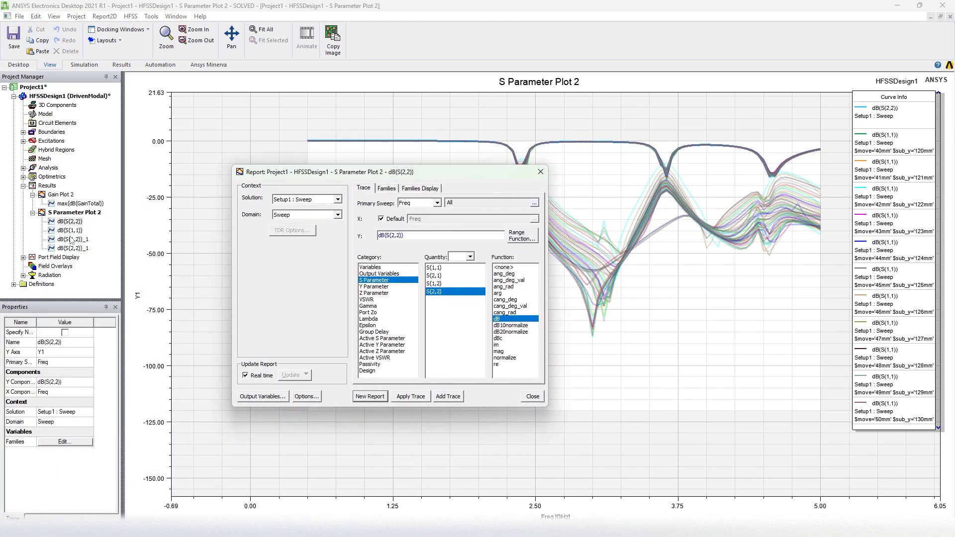
{"action": "left_click", "coordinate": [388, 189]}
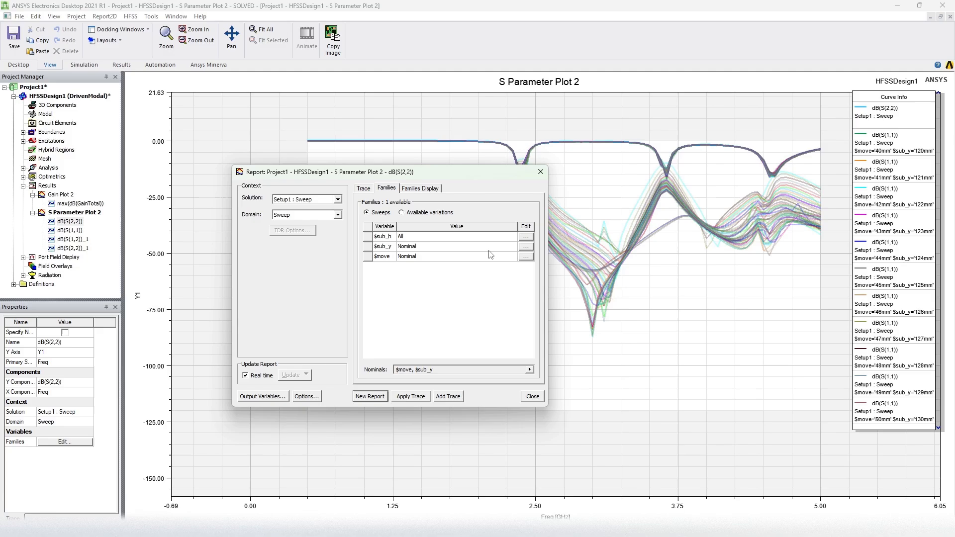
{"action": "left_click", "coordinate": [527, 247]}
{"action": "scroll", "coordinate": [552, 287], "scroll_direction": "down", "scroll_amount": 11}
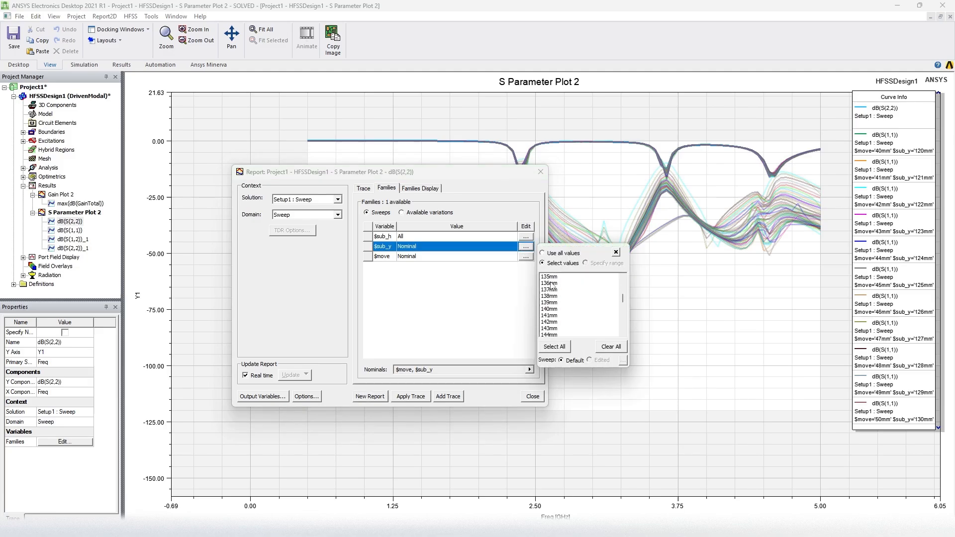
{"action": "scroll", "coordinate": [553, 294], "scroll_direction": "up", "scroll_amount": 3}
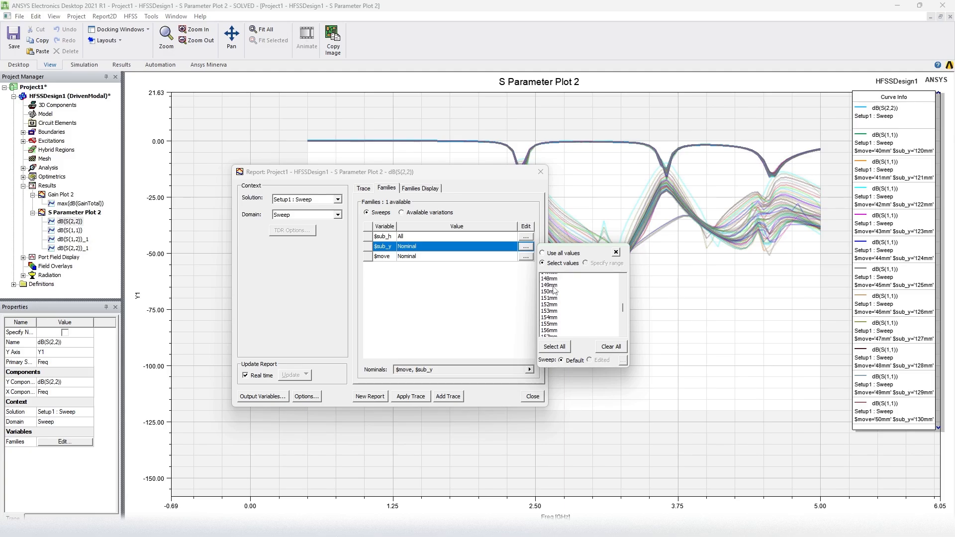
{"action": "left_click", "coordinate": [549, 283]}
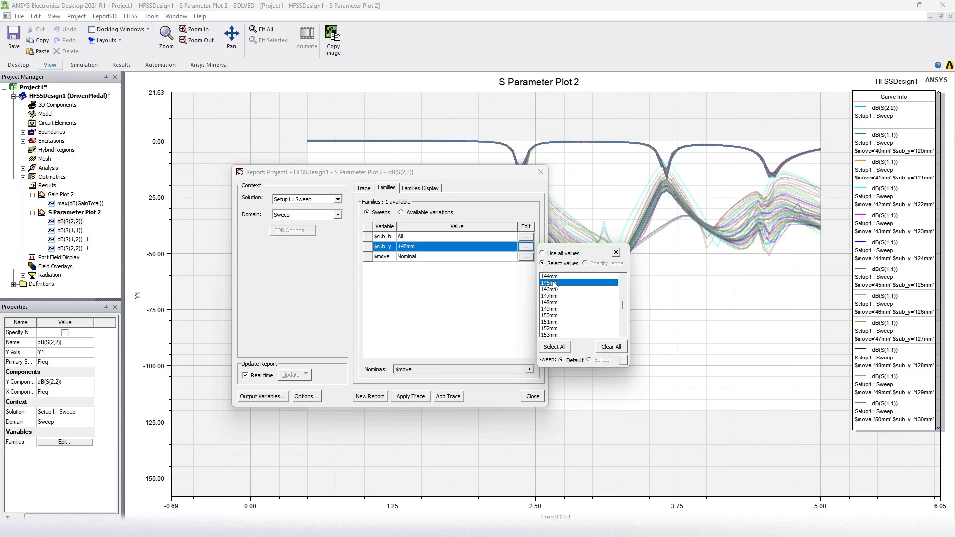
{"action": "left_click", "coordinate": [463, 291]}
Restrict $move to 65mm for the dB(S(2,2)) trace and apply the change to the trace
{"action": "left_click", "coordinate": [526, 256]}
{"action": "scroll", "coordinate": [550, 304], "scroll_direction": "down", "scroll_amount": 7}
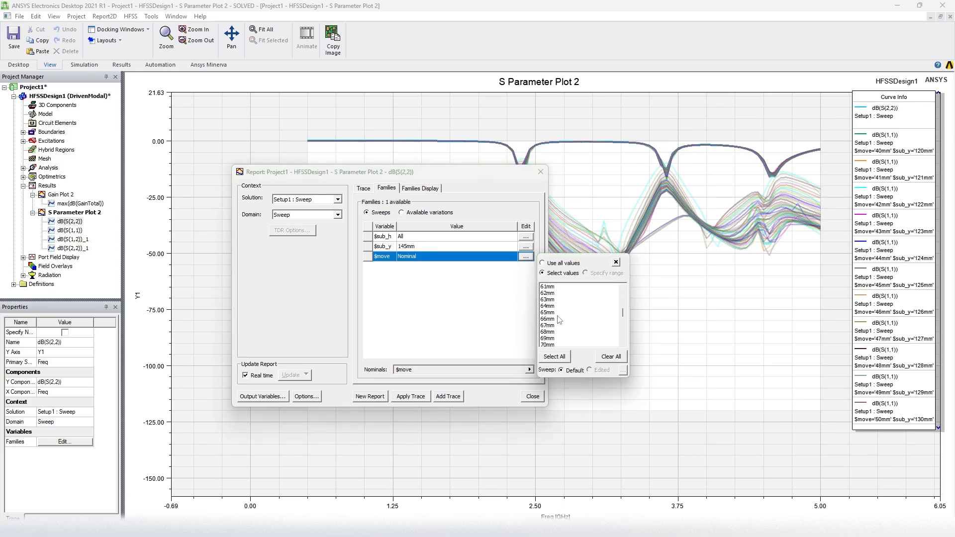
{"action": "left_click", "coordinate": [548, 312]}
{"action": "left_click", "coordinate": [416, 398]}
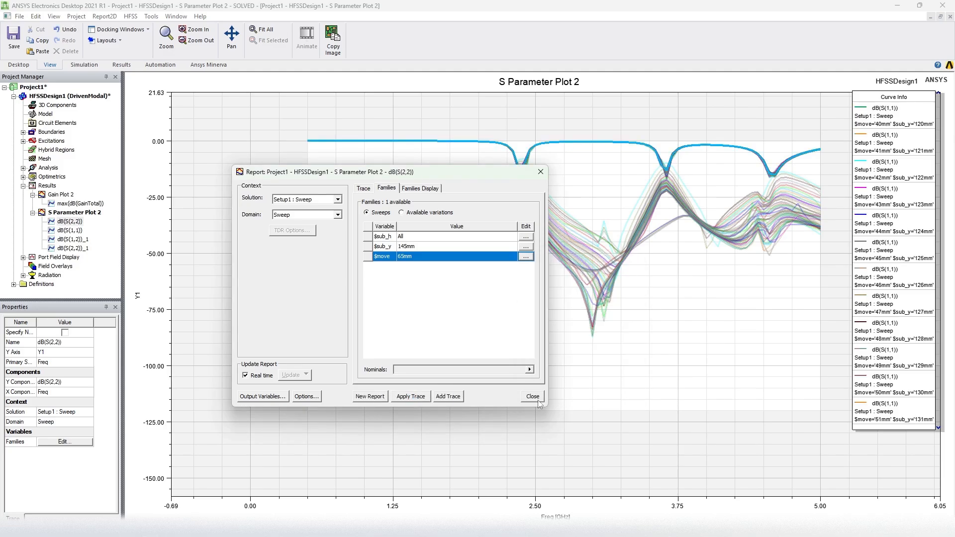
{"action": "left_click", "coordinate": [536, 400]}
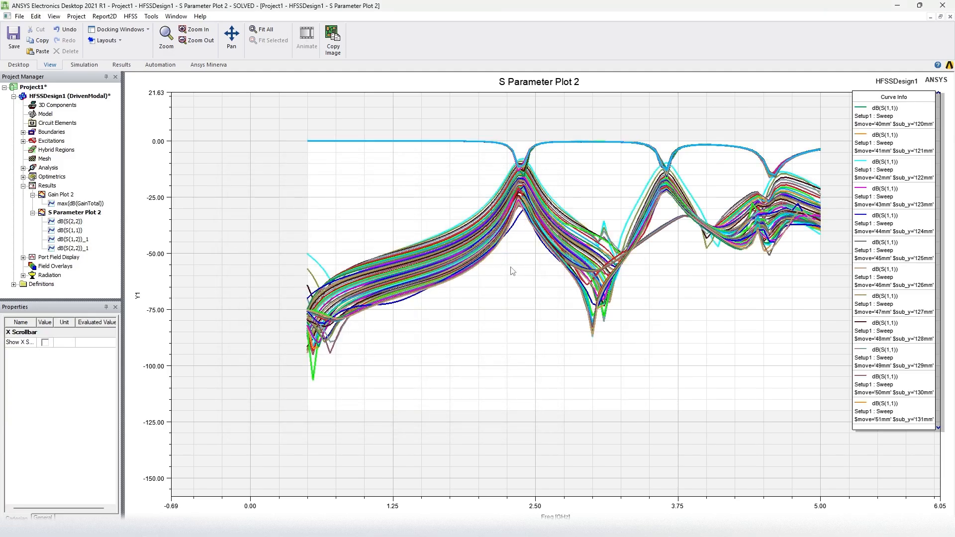
Delete all four traces from S Parameter Plot 2
{"action": "double_click", "coordinate": [71, 241]}
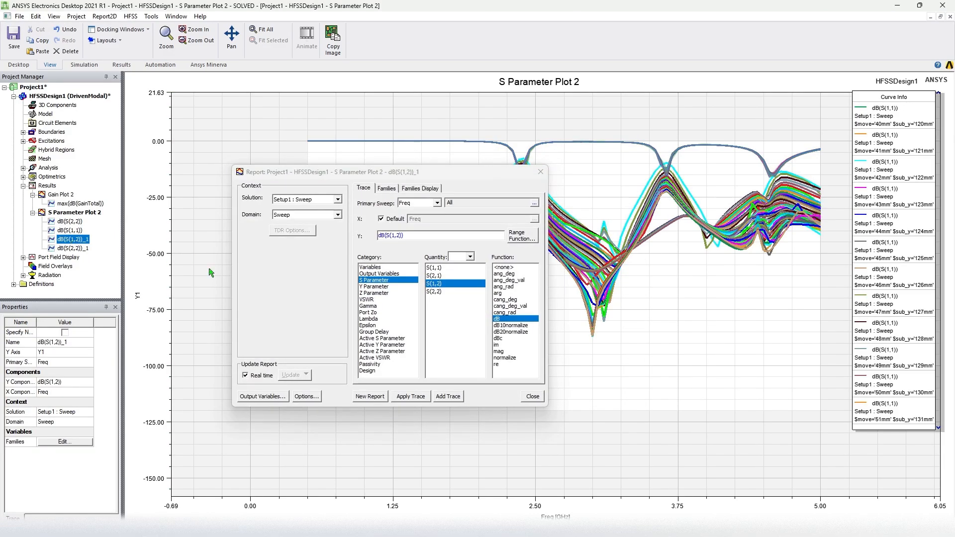
{"action": "left_click", "coordinate": [527, 399]}
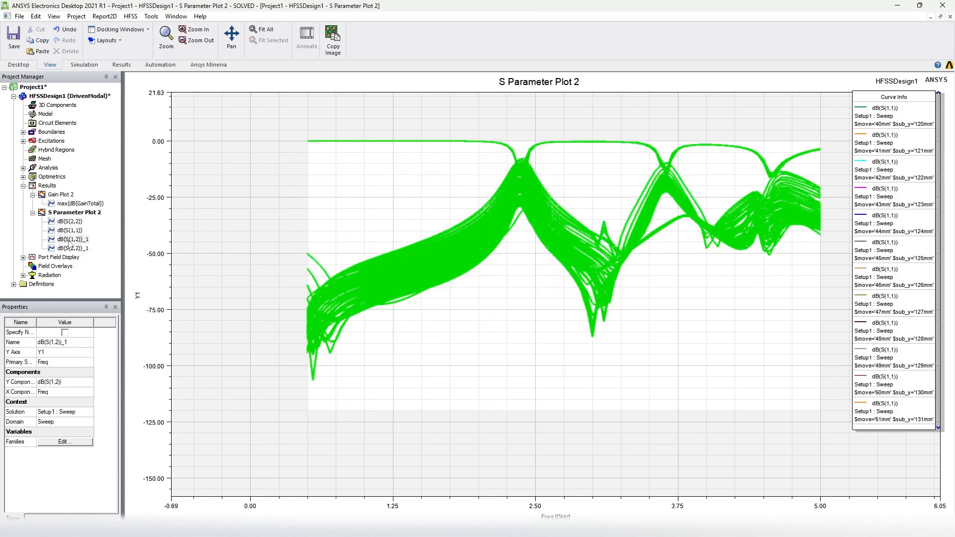
{"action": "key", "text": "Delete"}
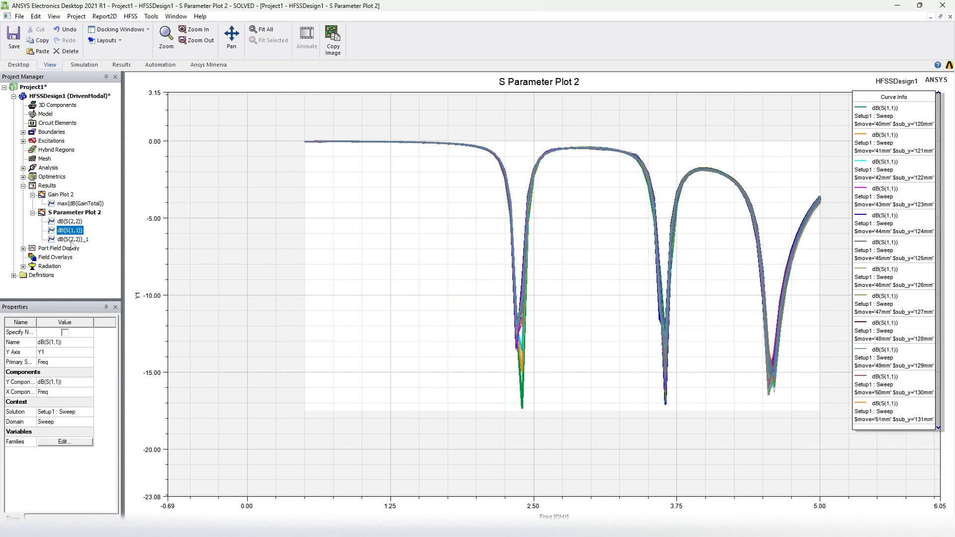
{"action": "key", "text": "Delete"}
{"action": "left_click", "coordinate": [72, 230]}
{"action": "key", "text": "Delete"}
{"action": "left_click", "coordinate": [73, 222]}
{"action": "key", "text": "Delete"}
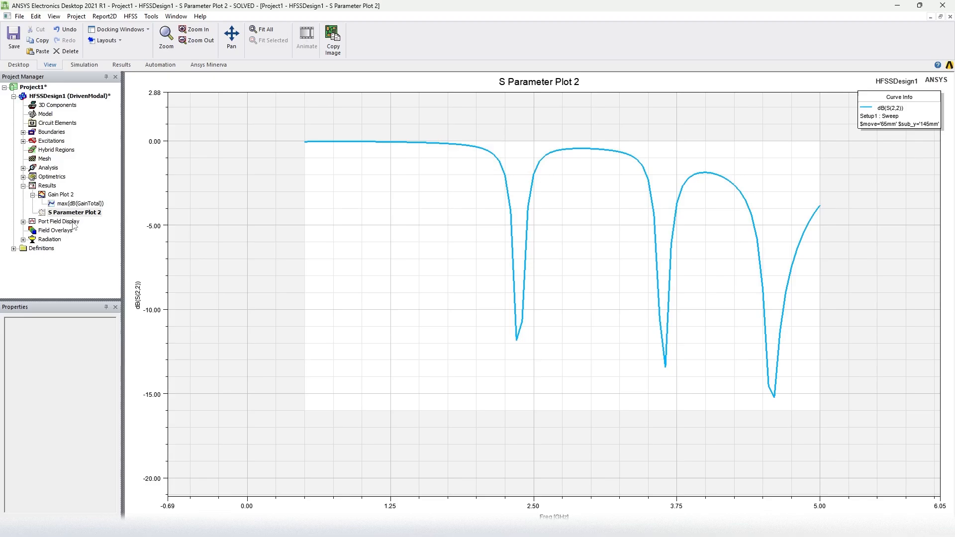
Start a new dB(S(1,1)) trace from S Parameter Plot 2 and limit its $sub_y family to 145mm
{"action": "right_click", "coordinate": [77, 213]}
{"action": "left_click", "coordinate": [117, 283]}
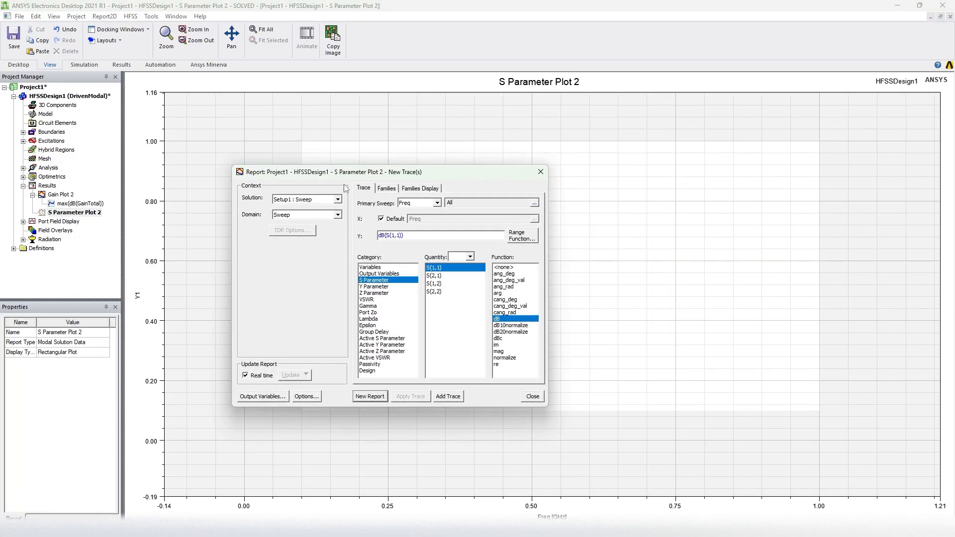
{"action": "left_click", "coordinate": [387, 189]}
{"action": "left_click", "coordinate": [526, 238]}
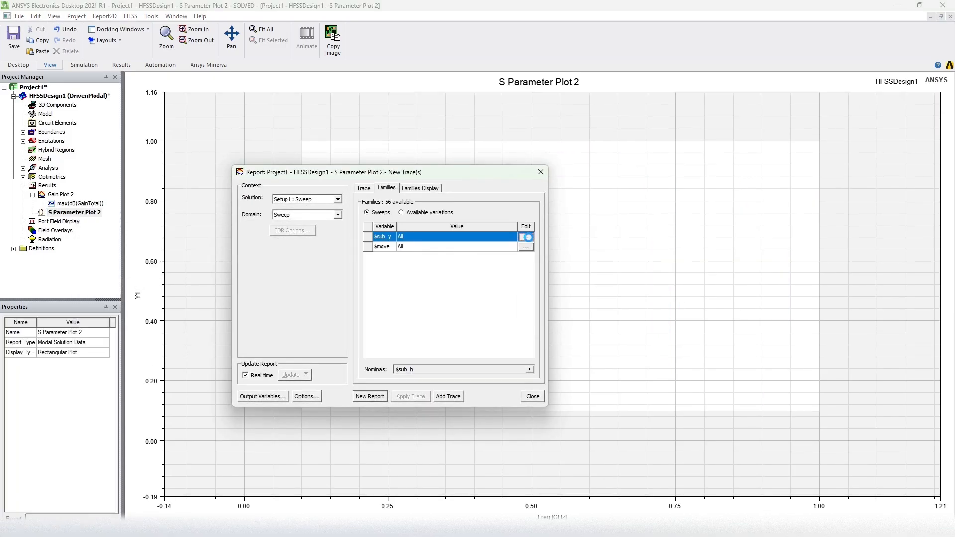
{"action": "left_click", "coordinate": [564, 253]}
{"action": "scroll", "coordinate": [571, 300], "scroll_direction": "down", "scroll_amount": 3}
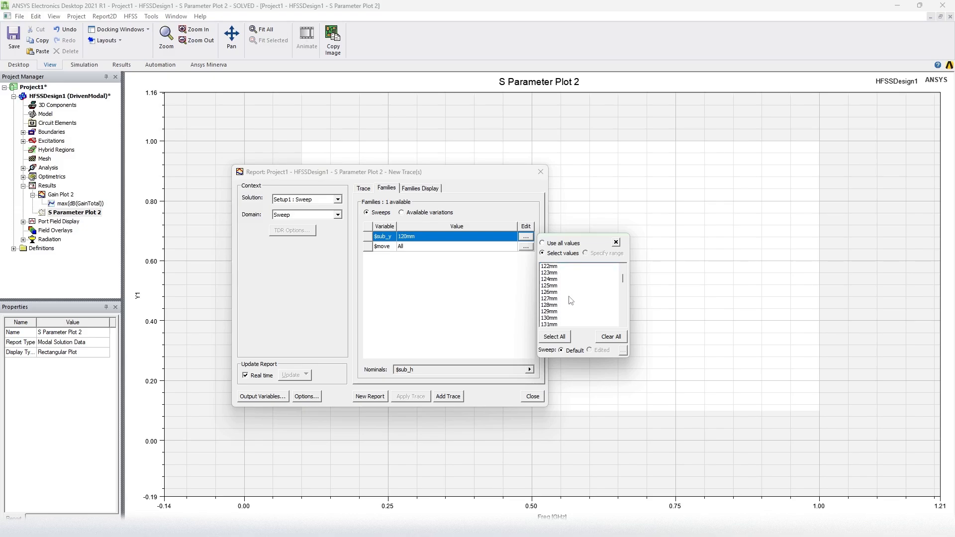
{"action": "scroll", "coordinate": [570, 300], "scroll_direction": "down", "scroll_amount": 3}
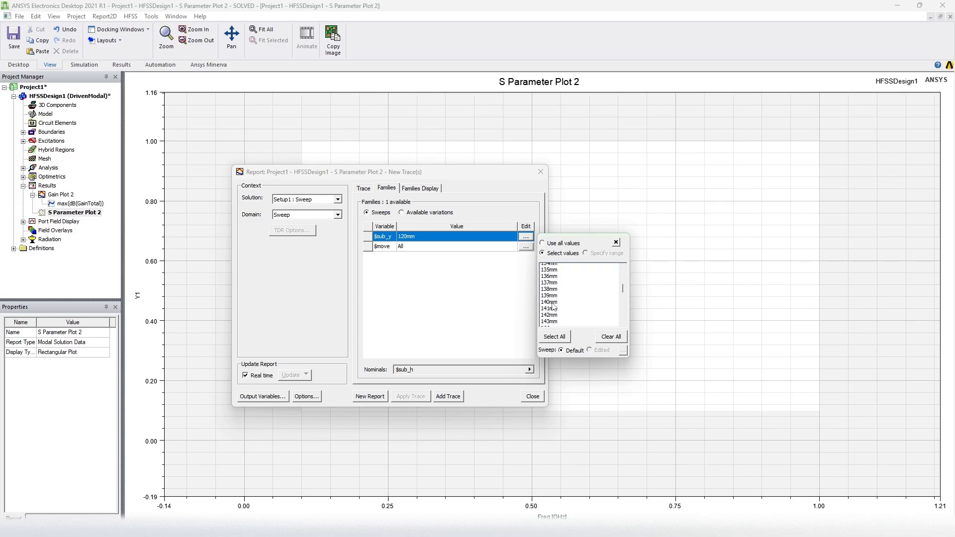
{"action": "left_click", "coordinate": [551, 313]}
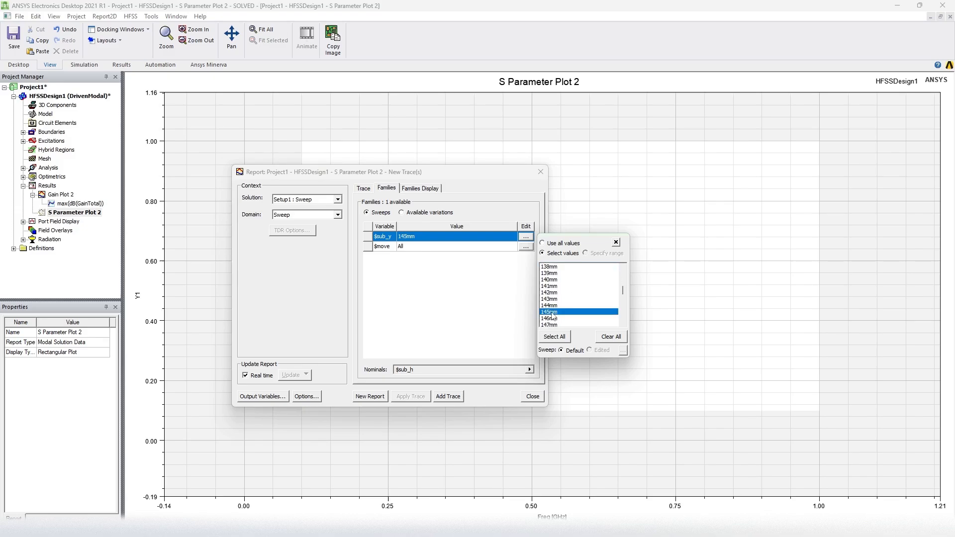
{"action": "left_click", "coordinate": [470, 284]}
Limit the $move family to 65mm and create a new report of dB(S(1,1)) with these settings
{"action": "left_click", "coordinate": [526, 248]}
{"action": "left_click", "coordinate": [545, 263]}
{"action": "scroll", "coordinate": [570, 317], "scroll_direction": "down", "scroll_amount": 1}
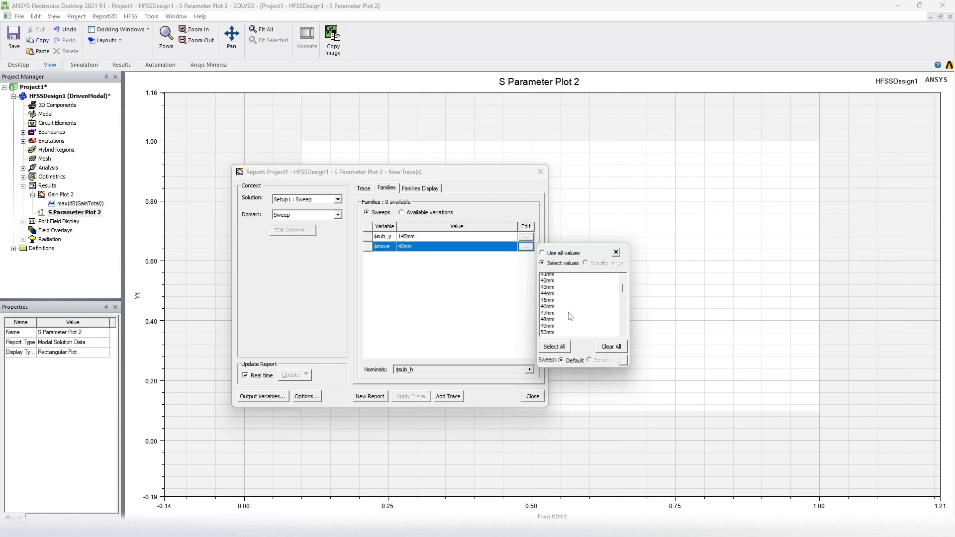
{"action": "scroll", "coordinate": [571, 316], "scroll_direction": "down", "scroll_amount": 5}
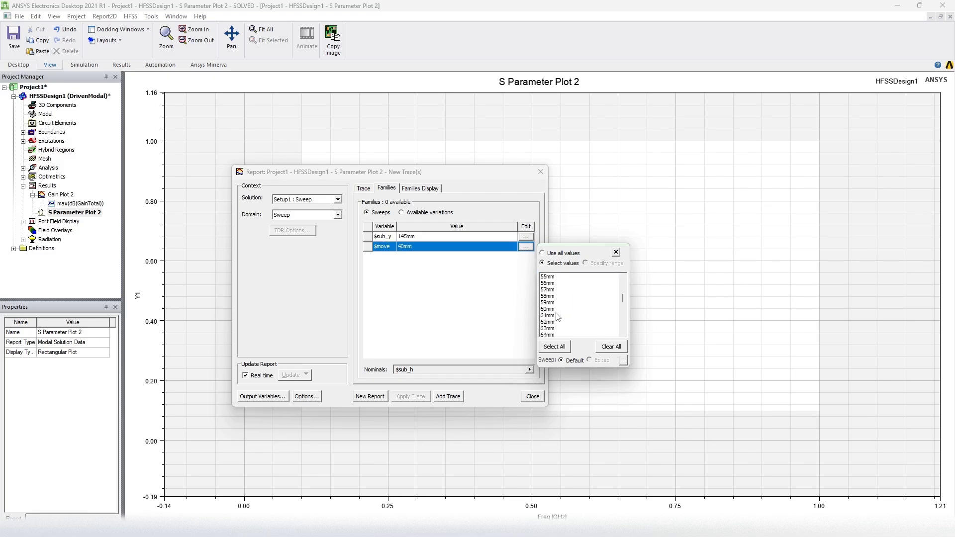
{"action": "scroll", "coordinate": [557, 317], "scroll_direction": "down", "scroll_amount": 2}
{"action": "left_click", "coordinate": [550, 328]}
{"action": "left_click", "coordinate": [472, 359]}
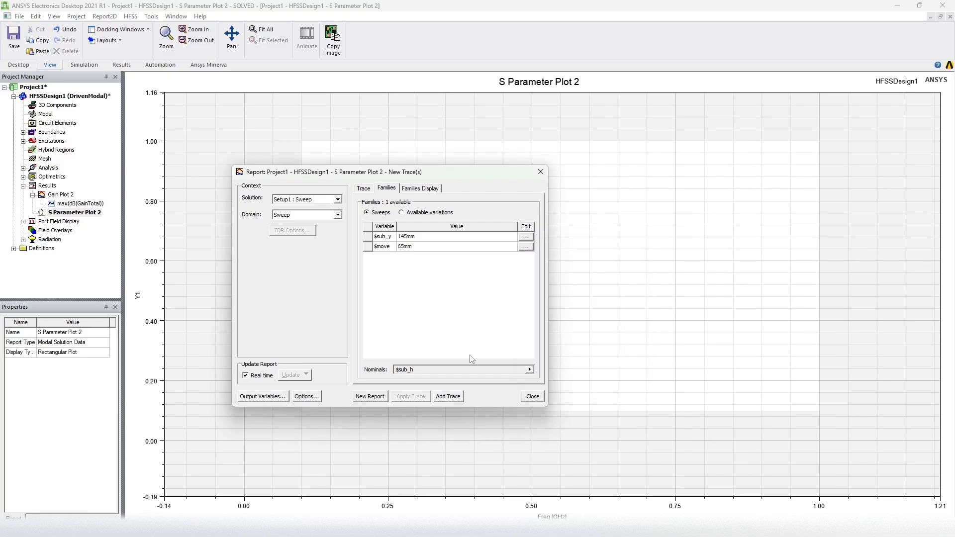
{"action": "left_click", "coordinate": [369, 396]}
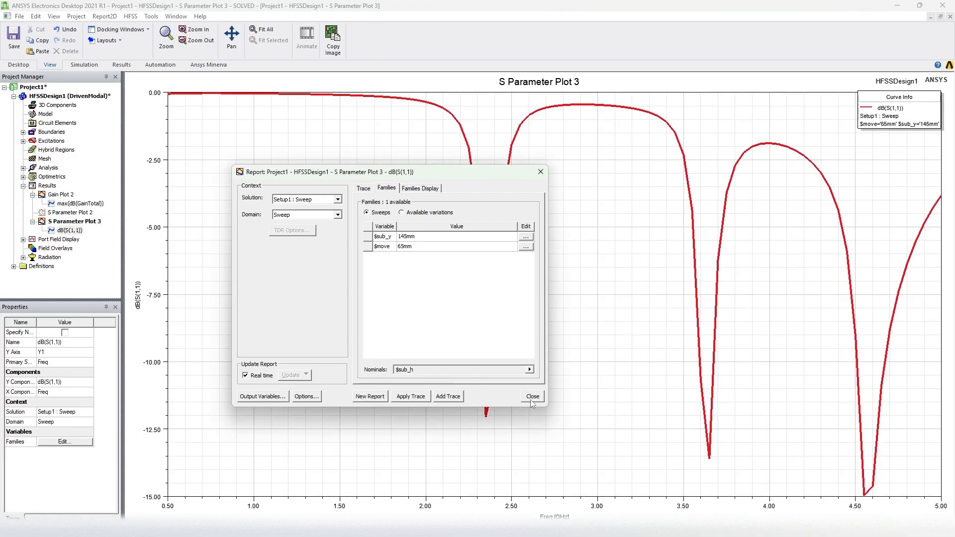
{"action": "left_click", "coordinate": [533, 396]}
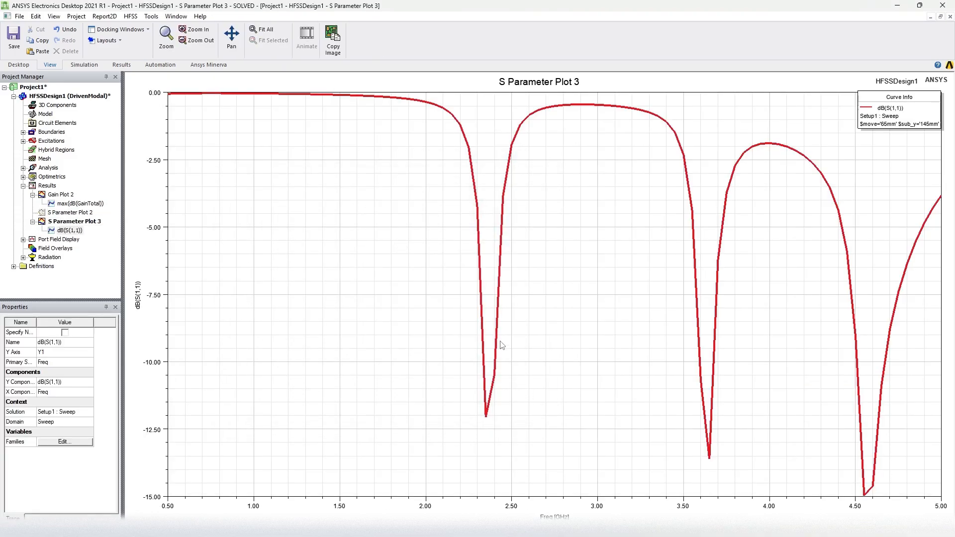
Modify the dB(S(1,1)) trace of S Parameter Plot 3 to also plot dB(S(1,2)) and dB(S(2,2)), applying the change to the trace
{"action": "left_click", "coordinate": [64, 222]}
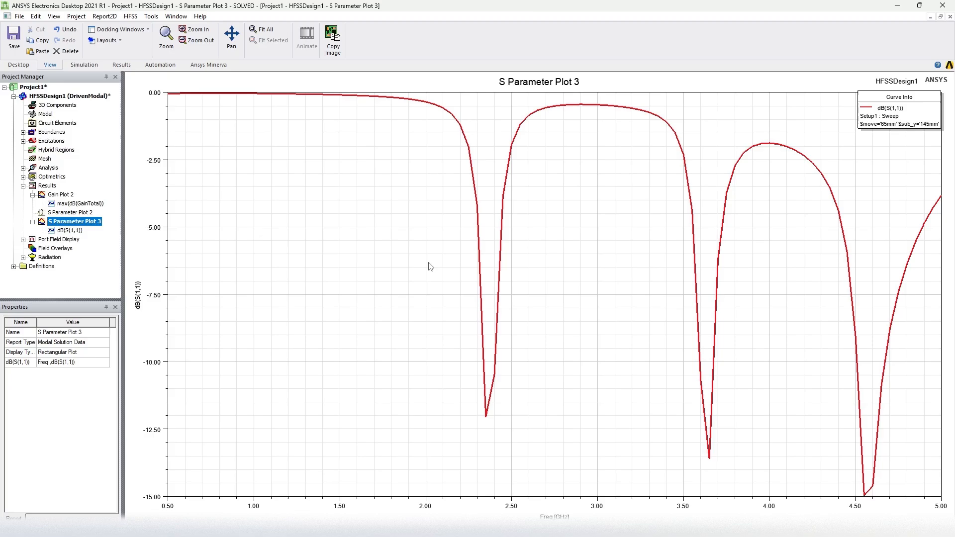
{"action": "right_click", "coordinate": [78, 228]}
{"action": "left_click", "coordinate": [147, 293]}
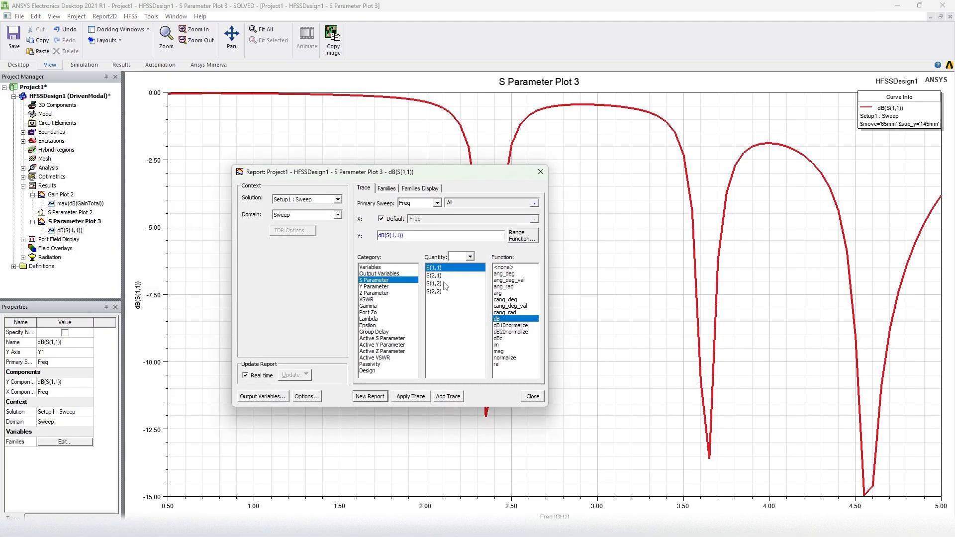
{"action": "left_click", "coordinate": [444, 283], "text": "ctrl"}
{"action": "left_click", "coordinate": [440, 292], "text": "ctrl"}
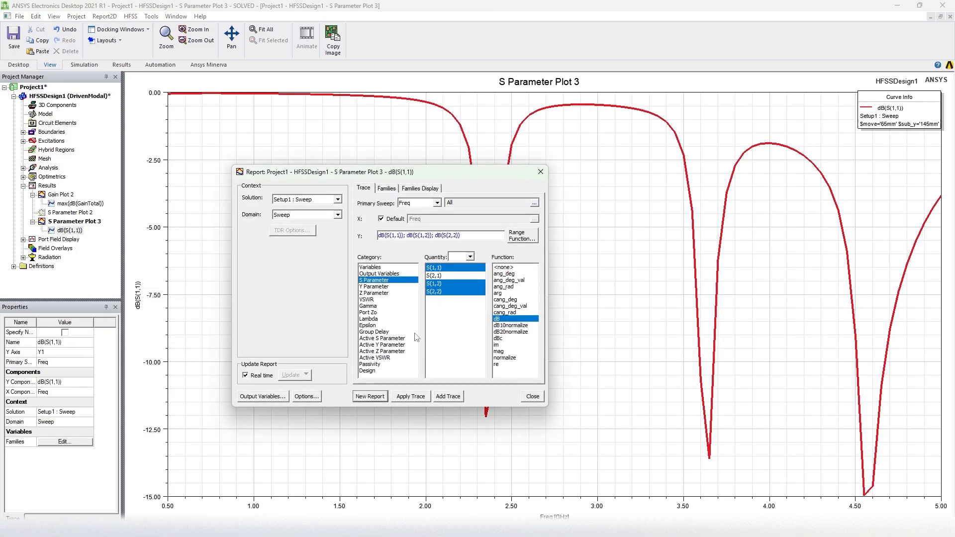
{"action": "left_click", "coordinate": [404, 397]}
{"action": "left_click", "coordinate": [526, 397]}
Examine the dB(S(1,1)), dB(S(1,2)) and dB(S(2,2)) curves in S Parameter Plot 3, especially around the first resonance
{"action": "scroll", "coordinate": [465, 246], "scroll_direction": "up", "scroll_amount": 2}
{"action": "scroll", "coordinate": [508, 209], "scroll_direction": "down", "scroll_amount": 3}
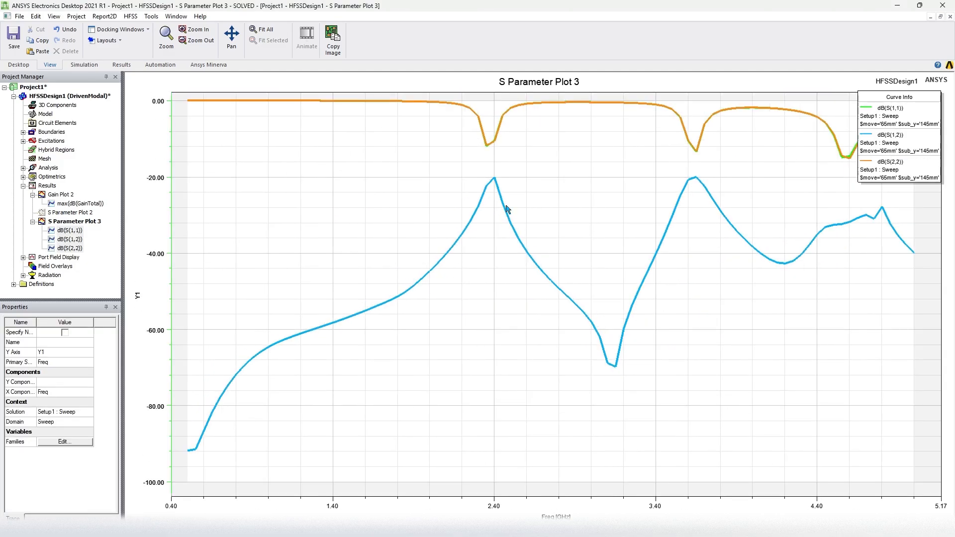
{"action": "scroll", "coordinate": [516, 187], "scroll_direction": "down", "scroll_amount": 1}
{"action": "left_click", "coordinate": [512, 158]}
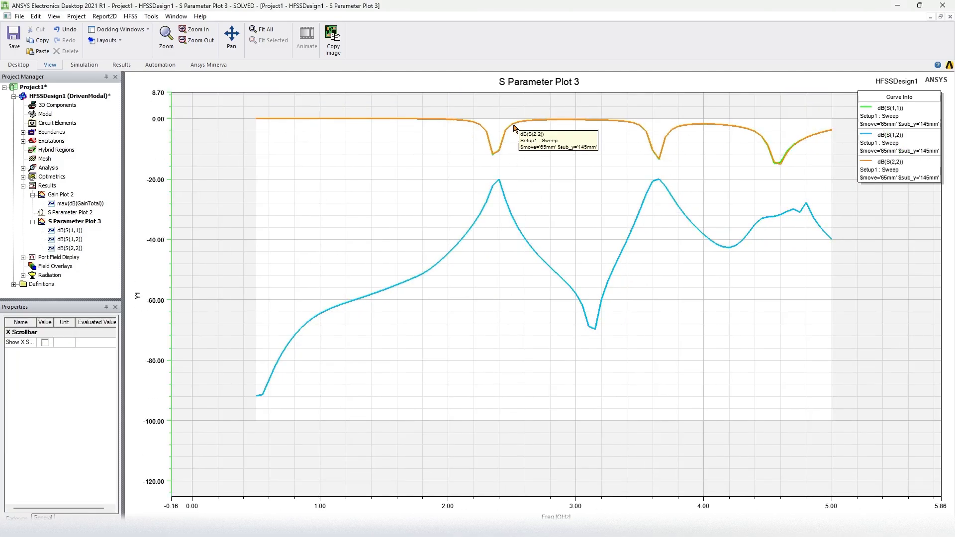
{"action": "scroll", "coordinate": [492, 145], "scroll_direction": "up", "scroll_amount": 2}
{"action": "left_click", "coordinate": [886, 174]}
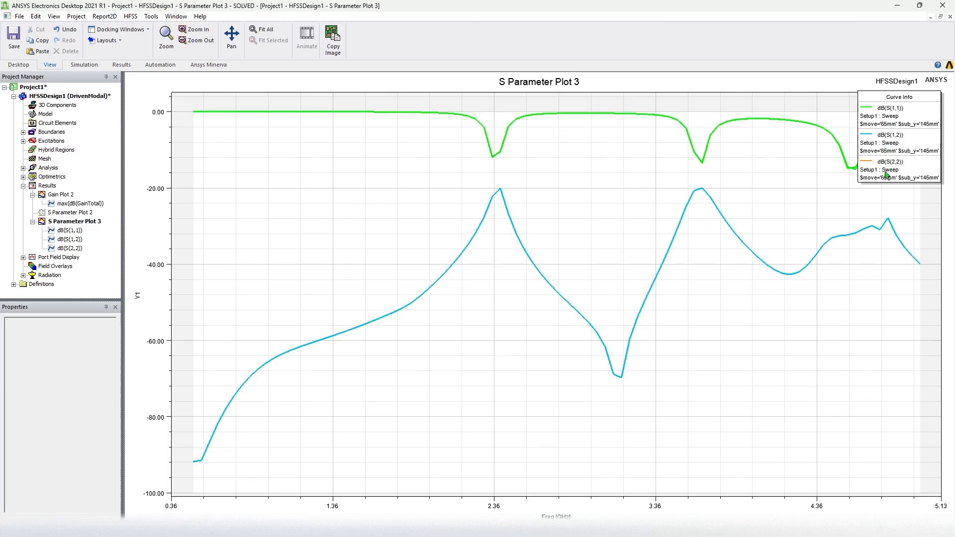
{"action": "left_click", "coordinate": [578, 190]}
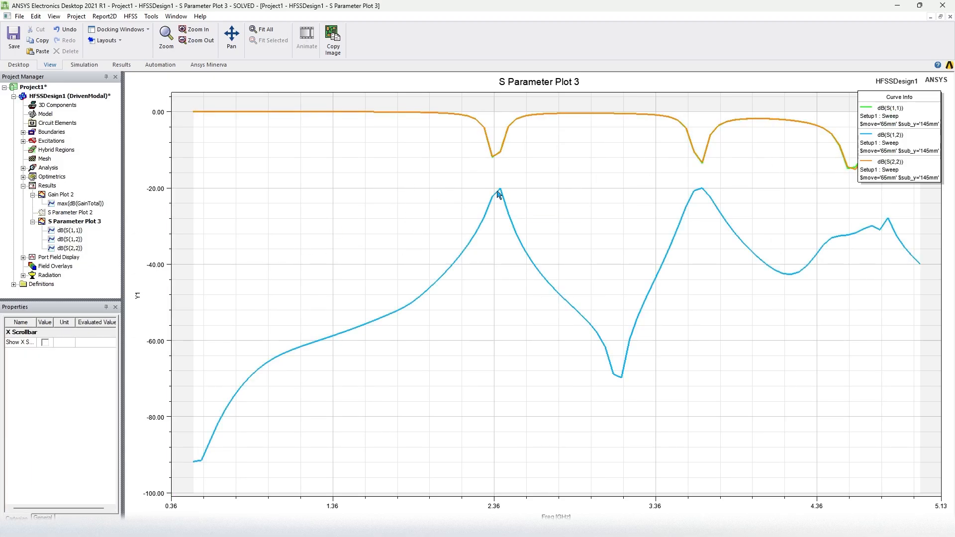
{"action": "scroll", "coordinate": [499, 199], "scroll_direction": "up", "scroll_amount": 1}
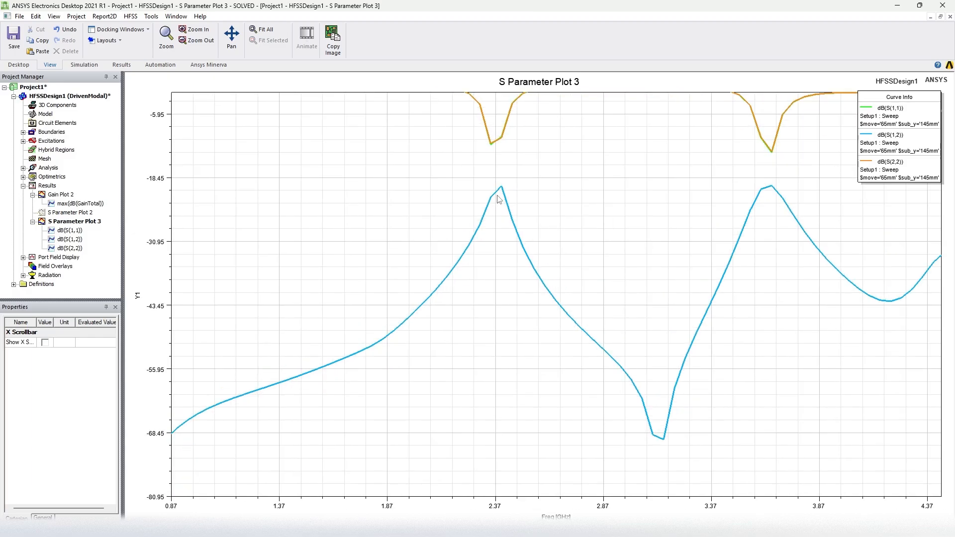
{"action": "scroll", "coordinate": [499, 199], "scroll_direction": "down", "scroll_amount": 1}
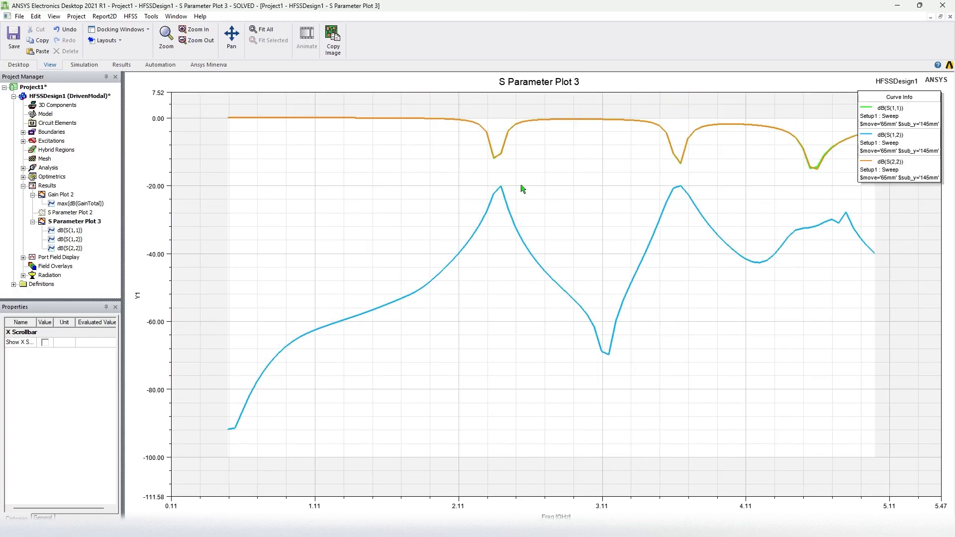
Add an X marker to S Parameter Plot 3 and set its X value to 2.4 GHz
{"action": "right_click", "coordinate": [411, 183]}
{"action": "mouse_move", "coordinate": [463, 189]}
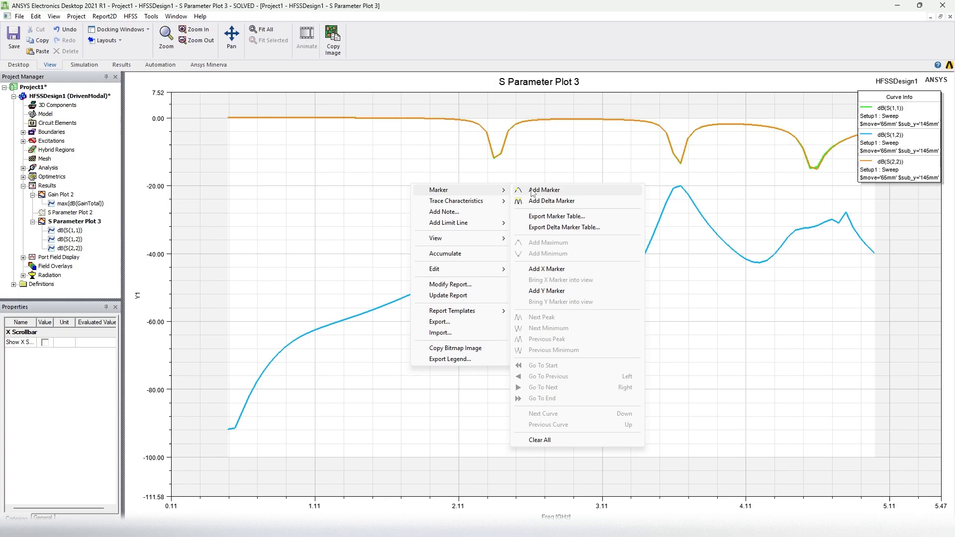
{"action": "left_click", "coordinate": [561, 268]}
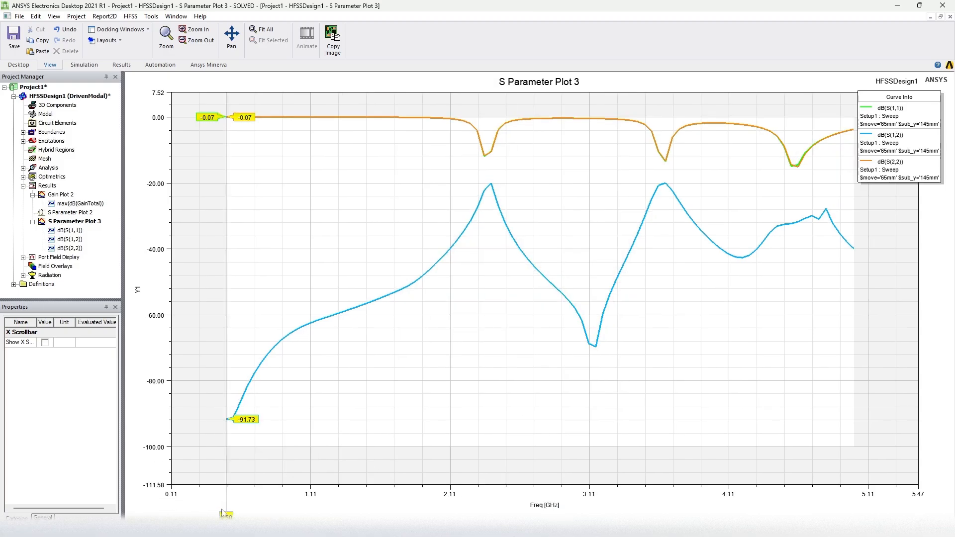
{"action": "left_click_drag", "start_coordinate": [225, 515], "coordinate": [429, 516]}
{"action": "left_click", "coordinate": [44, 462]}
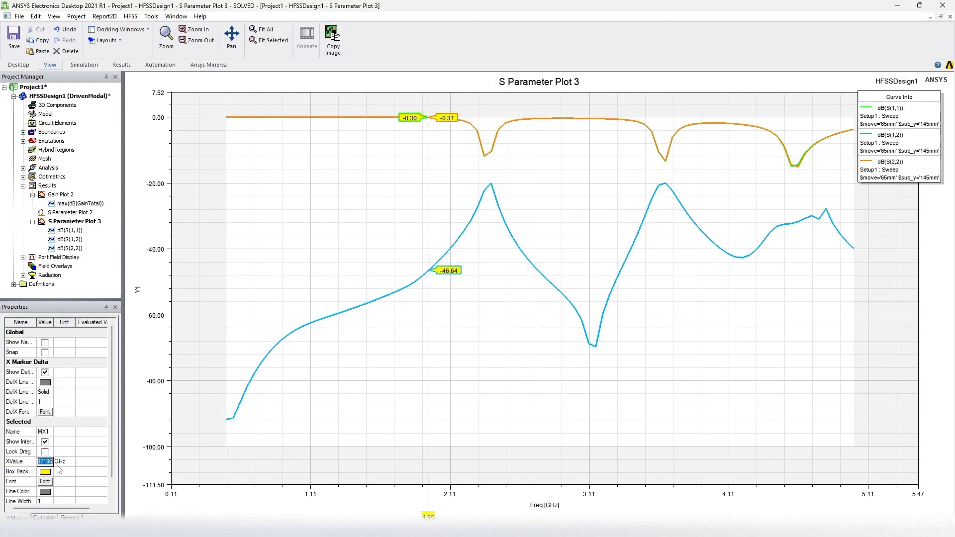
{"action": "type", "text": "2.4"}
{"action": "key", "text": "Return"}
{"action": "double_click", "coordinate": [388, 515]}
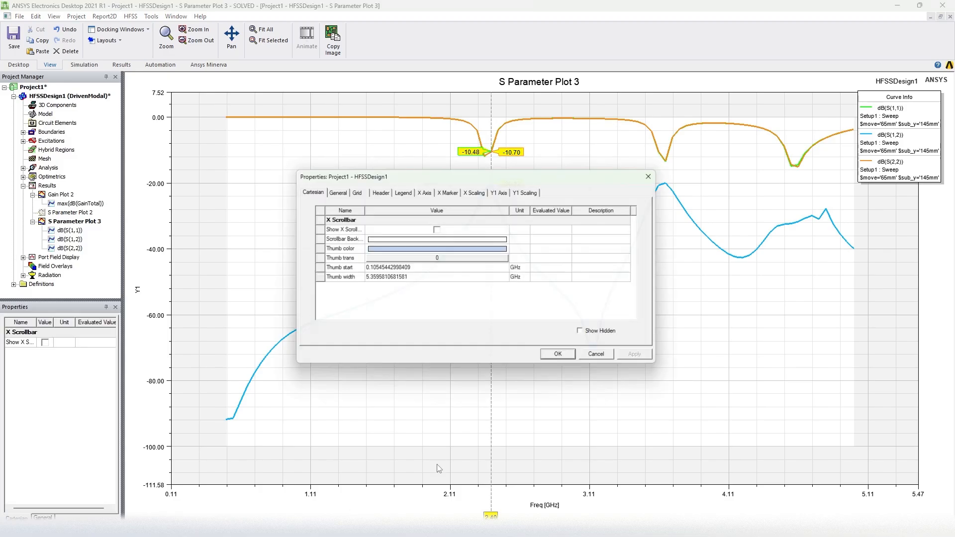
{"action": "left_click", "coordinate": [600, 359]}
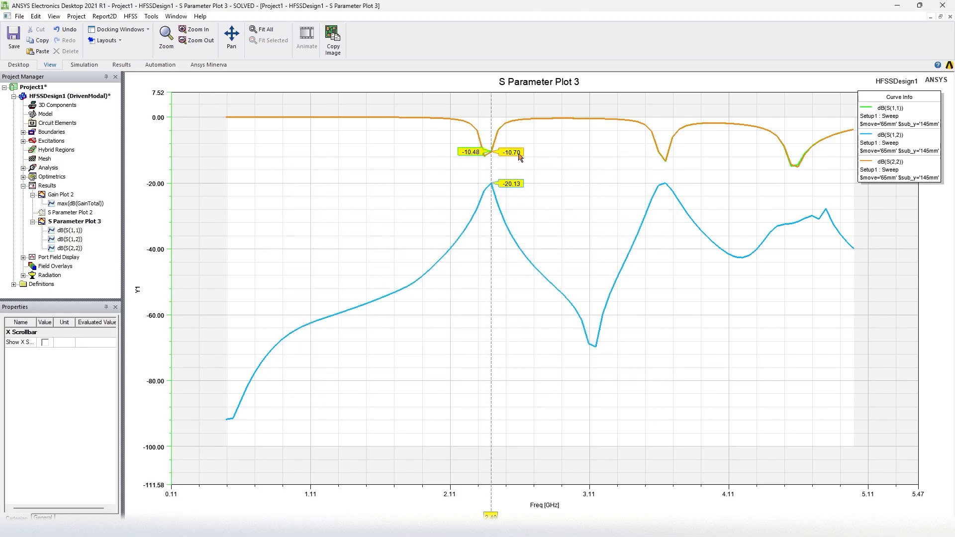
{"action": "scroll", "coordinate": [482, 156], "scroll_direction": "up", "scroll_amount": 3}
{"action": "scroll", "coordinate": [482, 156], "scroll_direction": "up", "scroll_amount": 3}
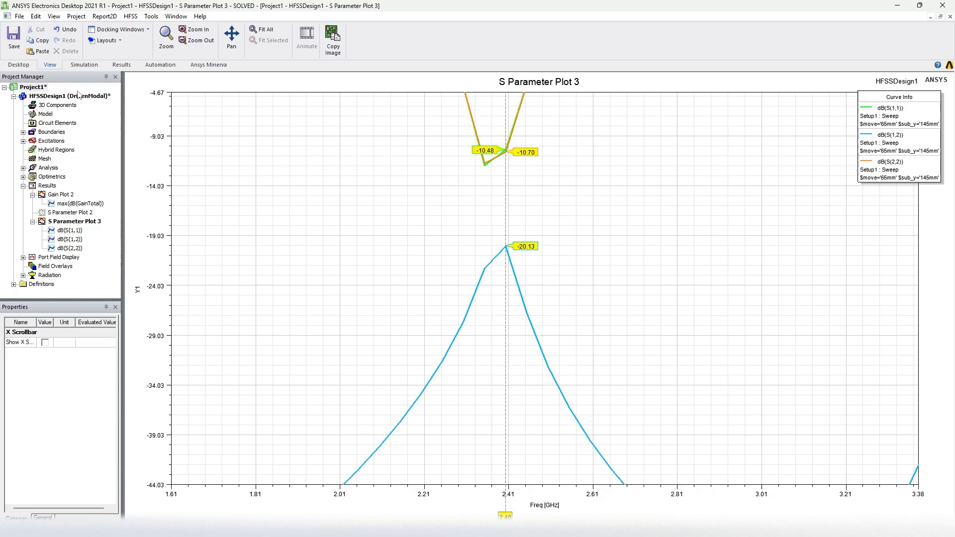
Try to define output variable ECC as (mag(conjg(S(1,1))*S(1,2) + conjg(S(2,1))*S(2,2)))^2 / ((1 - mag(S(1,1))^2 - mag(S(2,1))^2) * (1 - mag(S(2,2))^2 - mag(S(1,2))^2))
{"action": "double_click", "coordinate": [75, 96]}
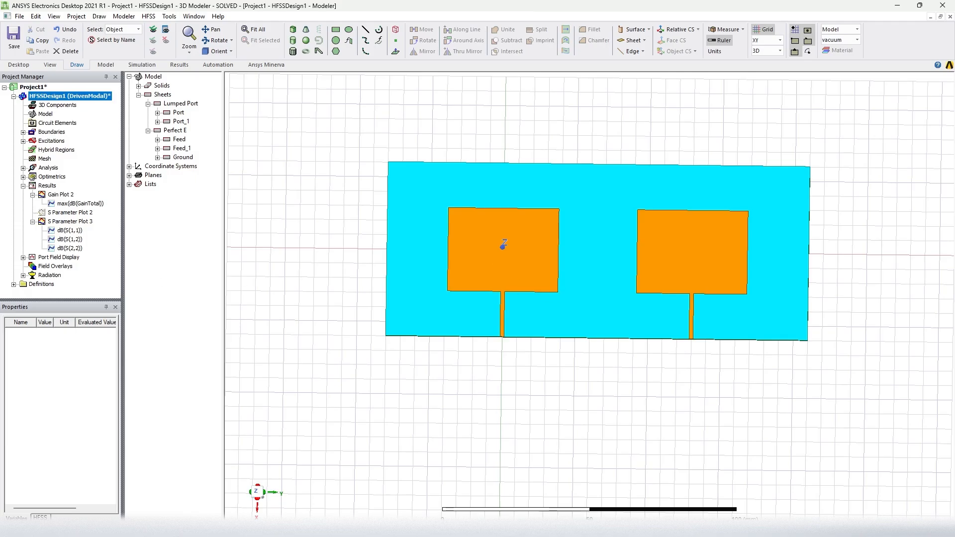
{"action": "left_click", "coordinate": [336, 410]}
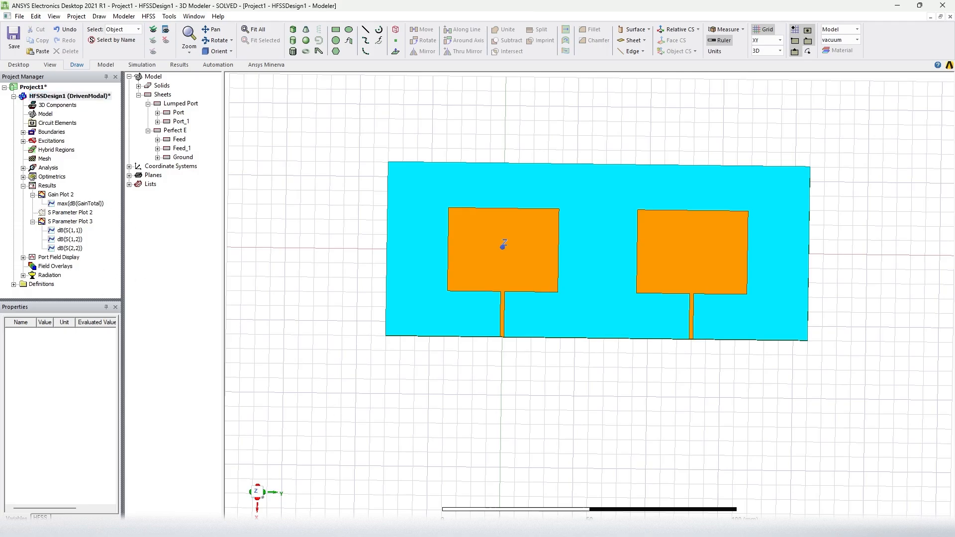
{"action": "right_click", "coordinate": [47, 185]}
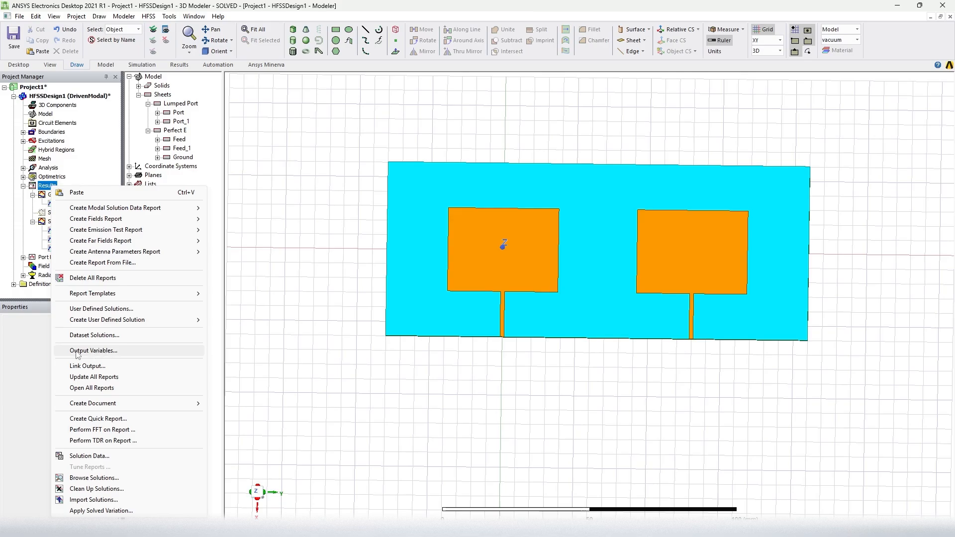
{"action": "left_click", "coordinate": [115, 351]}
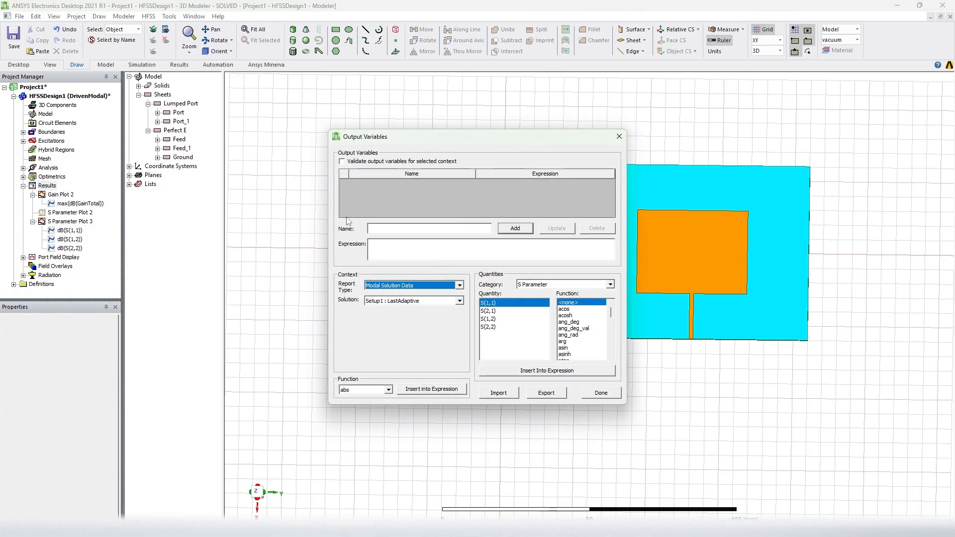
{"action": "left_click", "coordinate": [442, 225]}
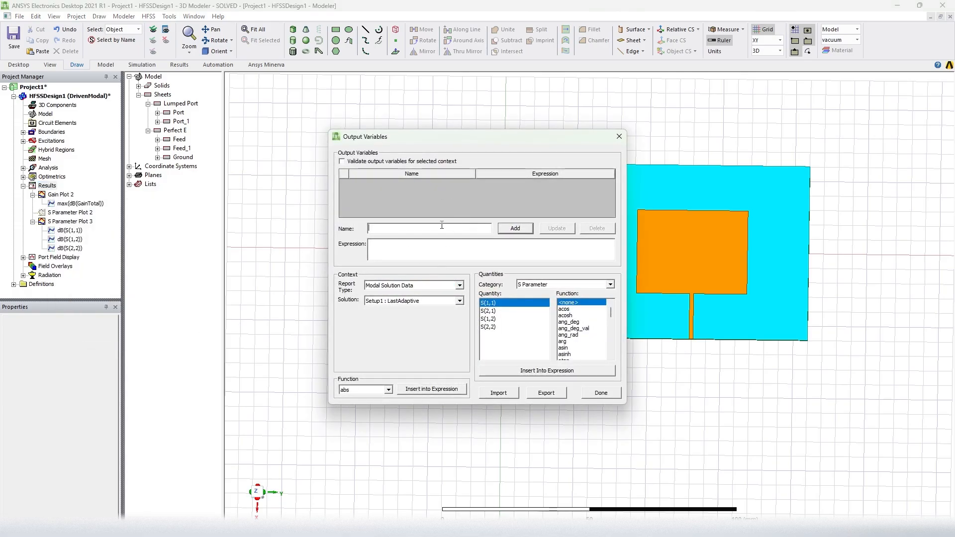
{"action": "type", "text": "ECC"}
{"action": "key", "text": "alt+Tab"}
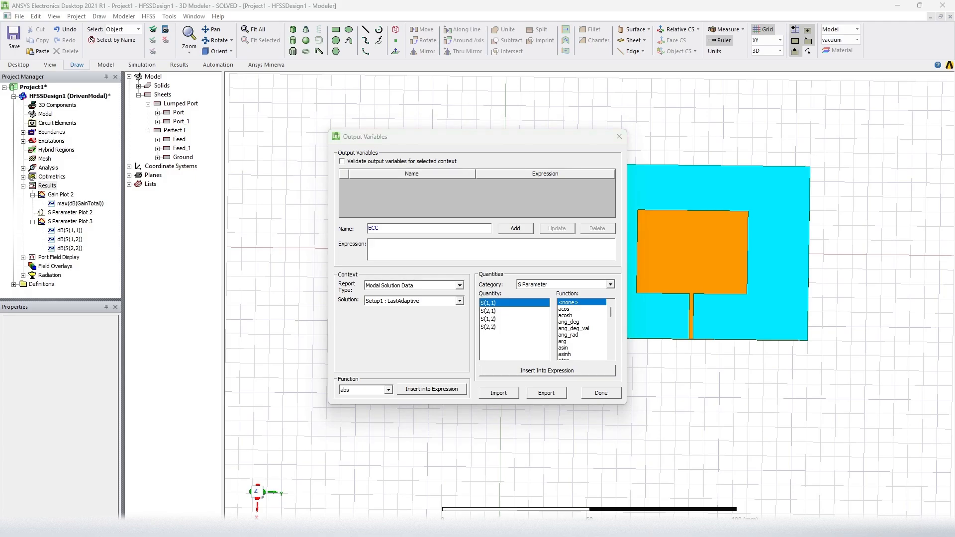
{"action": "left_click", "coordinate": [420, 249]}
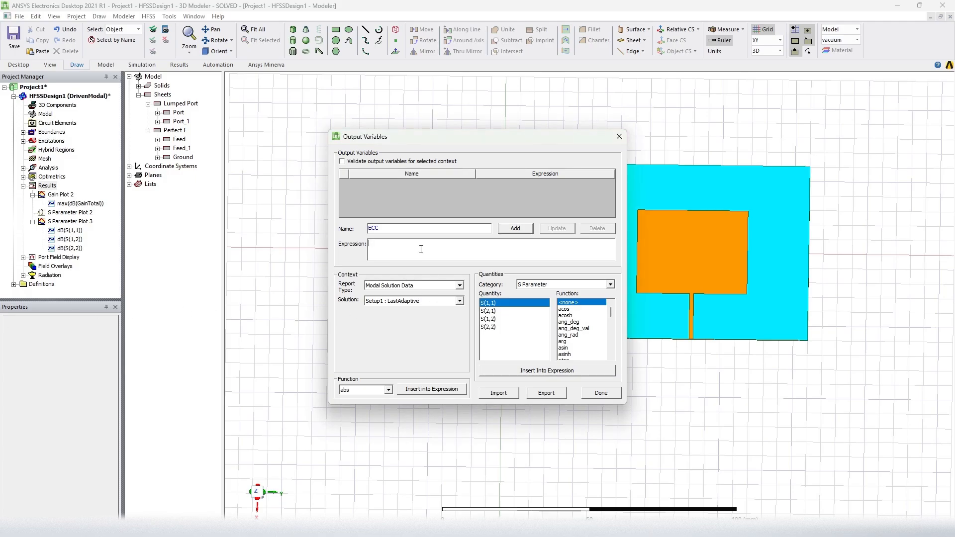
{"action": "type", "text": "(mag(conjg(S(1,1))*S(1,2) + conjg(S(2,1))*S(2,2)))^2 / ((1 - mag(S(1,1))^2 - mag(S(2,1))^2) * (1 - mag(S(2,2))^2 - mag(S(1,2))^2))"}
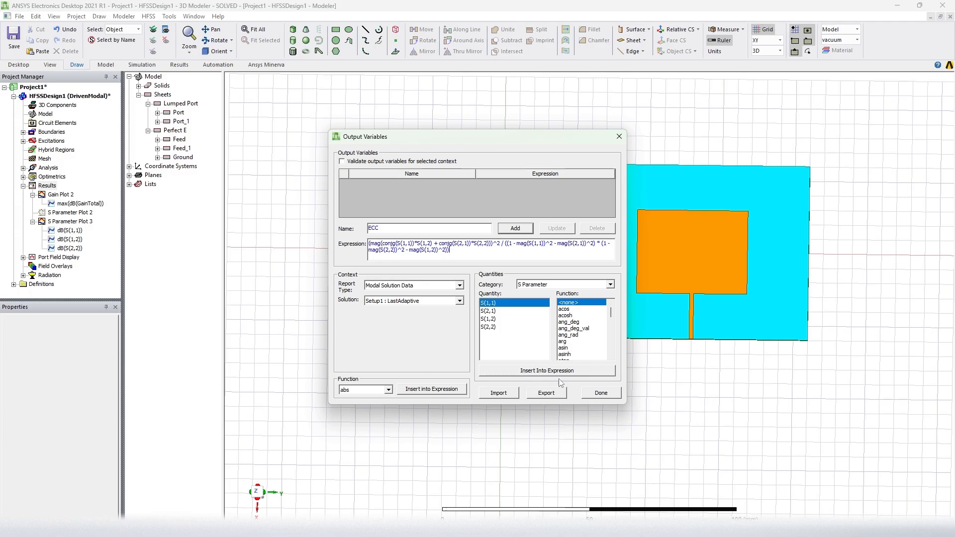
{"action": "left_click", "coordinate": [600, 392]}
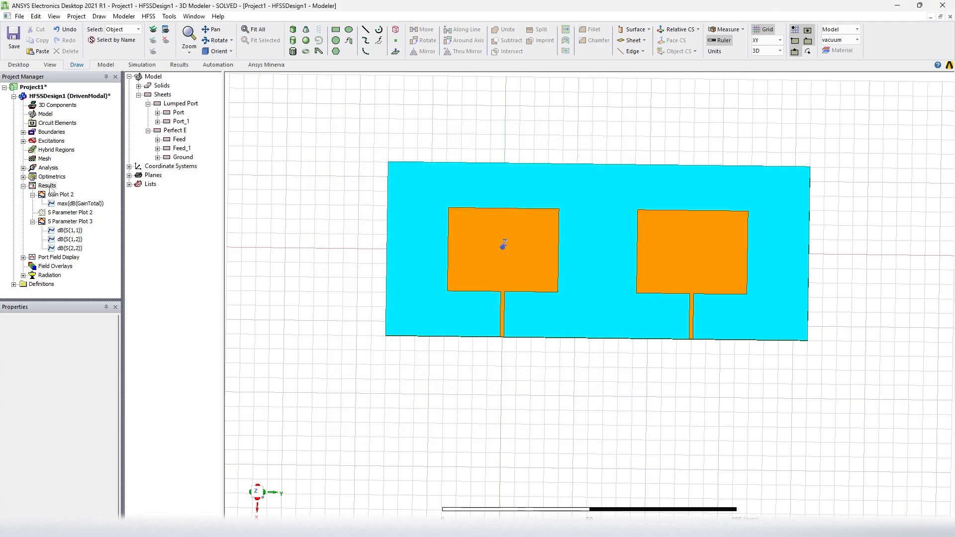
Check the design's list of output variables for the ECC entry
{"action": "right_click", "coordinate": [50, 187]}
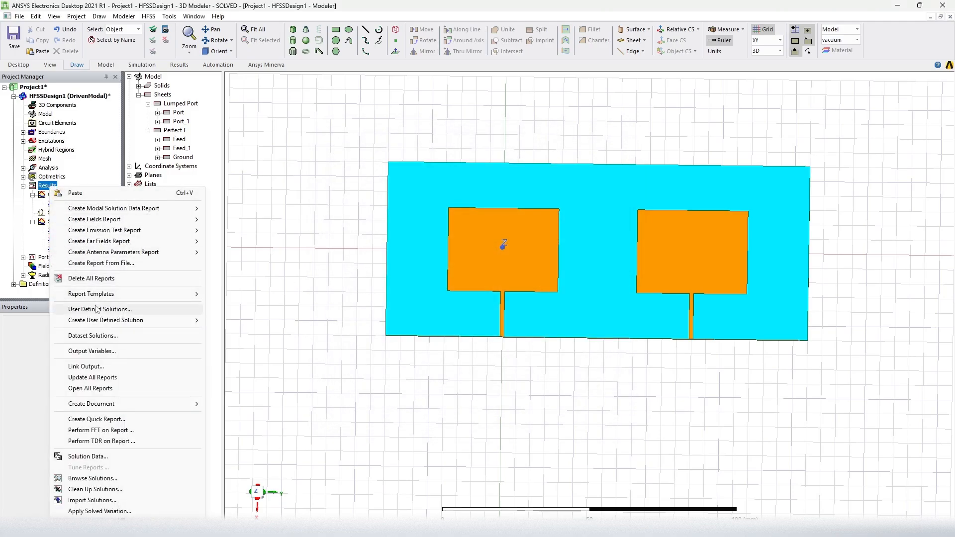
{"action": "left_click", "coordinate": [95, 352]}
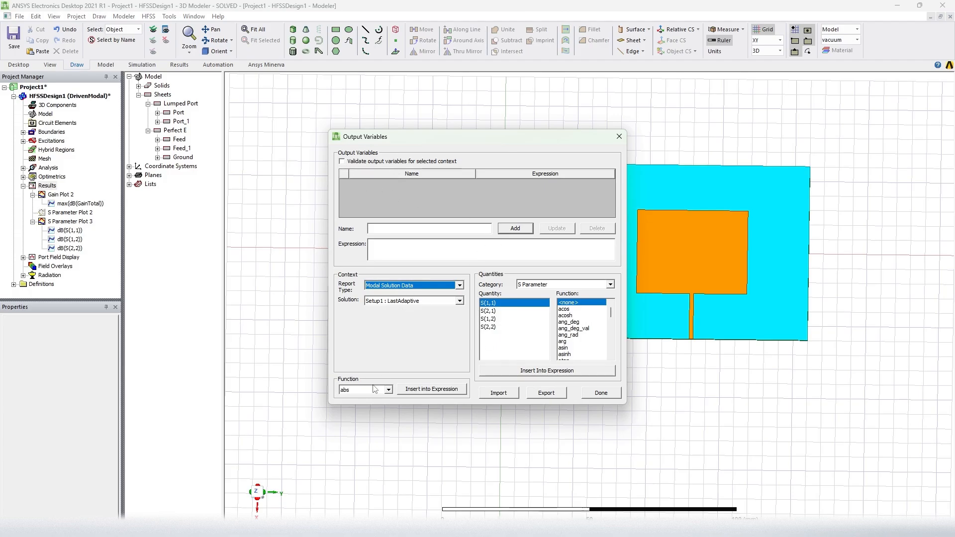
{"action": "left_click", "coordinate": [601, 393]}
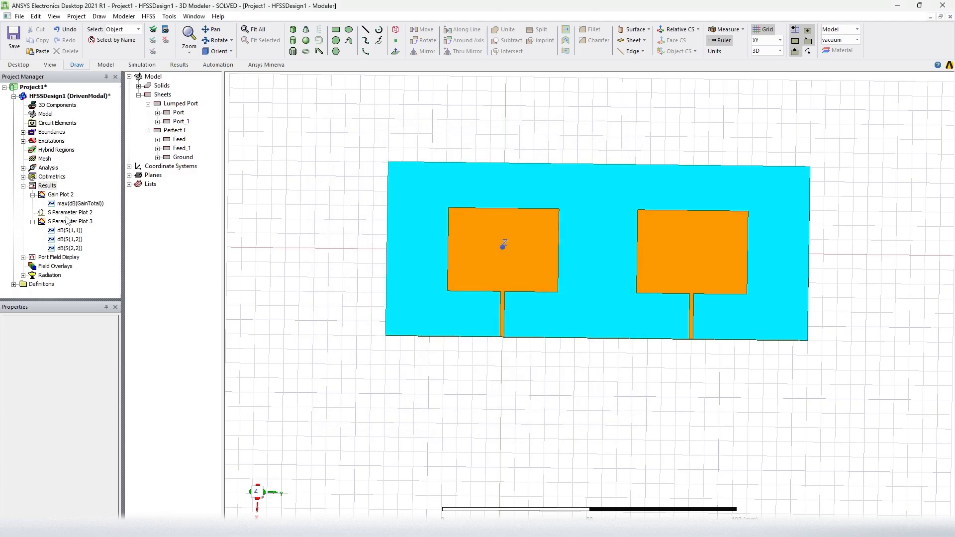
Try to set up a rectangular modal solution data plot using the Output Variables category
{"action": "right_click", "coordinate": [48, 187]}
{"action": "mouse_move", "coordinate": [82, 208]}
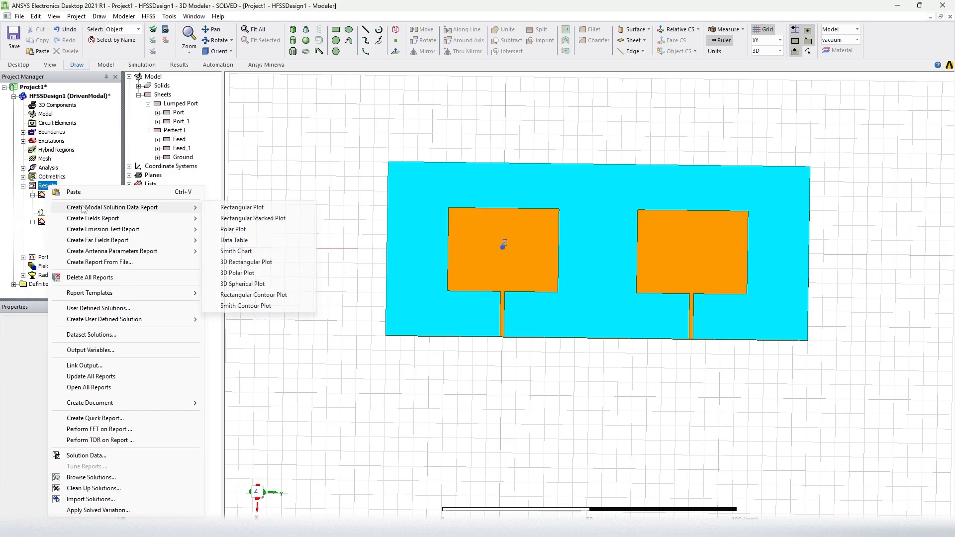
{"action": "left_click", "coordinate": [247, 208]}
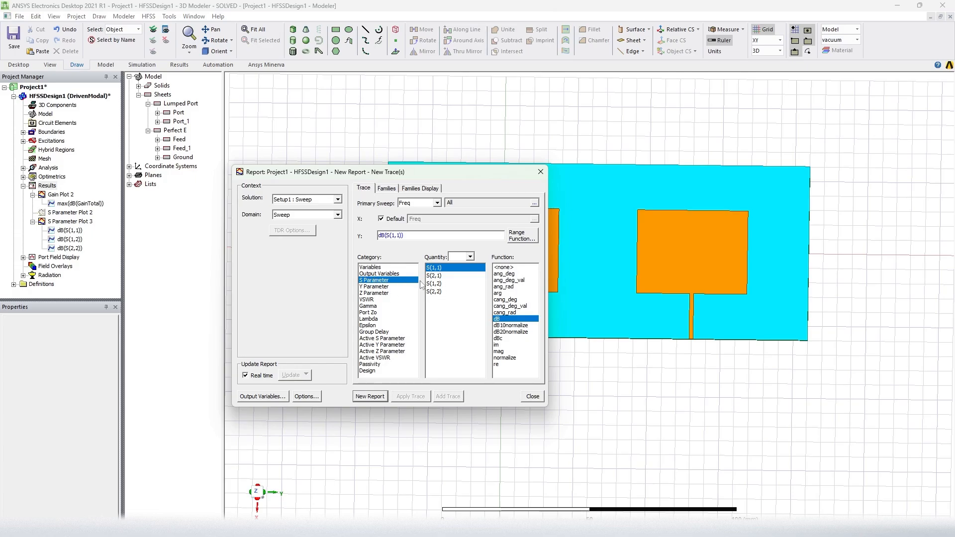
{"action": "left_click", "coordinate": [386, 274]}
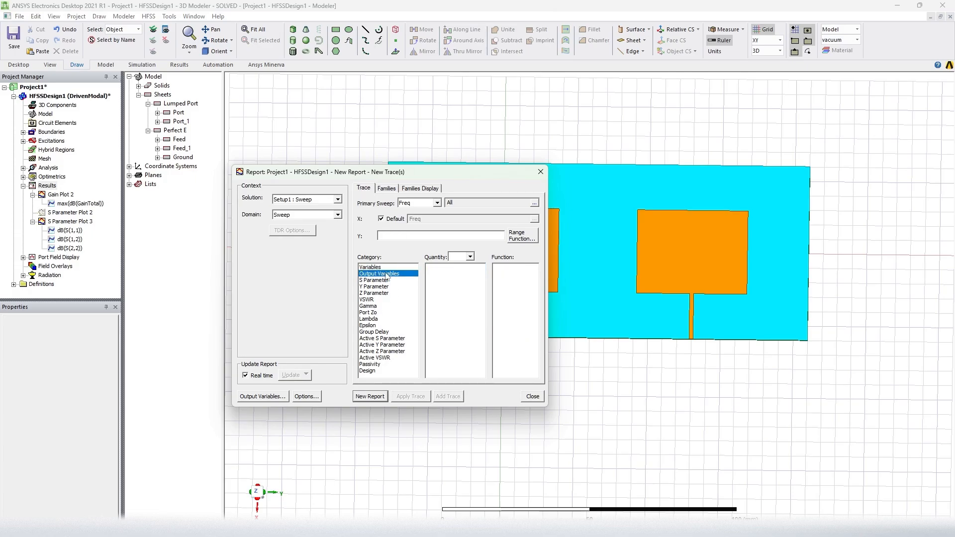
{"action": "left_click", "coordinate": [532, 397]}
Add output variable ECC with expression (mag(conjg(S(1,1))*S(1,2) + conjg(S(2,1))*S(2,2)))^2 / ((1 - mag(S(1,1))^2 - mag(S(2,1))^2) * (1 - mag(S(2,2))^2 - mag(S(1,2))^2))
{"action": "right_click", "coordinate": [52, 187]}
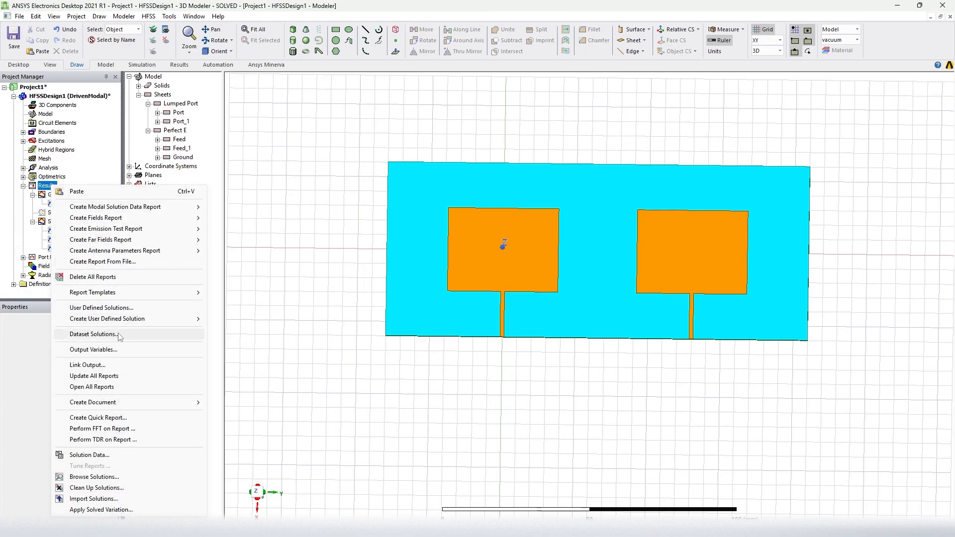
{"action": "left_click", "coordinate": [95, 330]}
{"action": "left_click", "coordinate": [401, 231]}
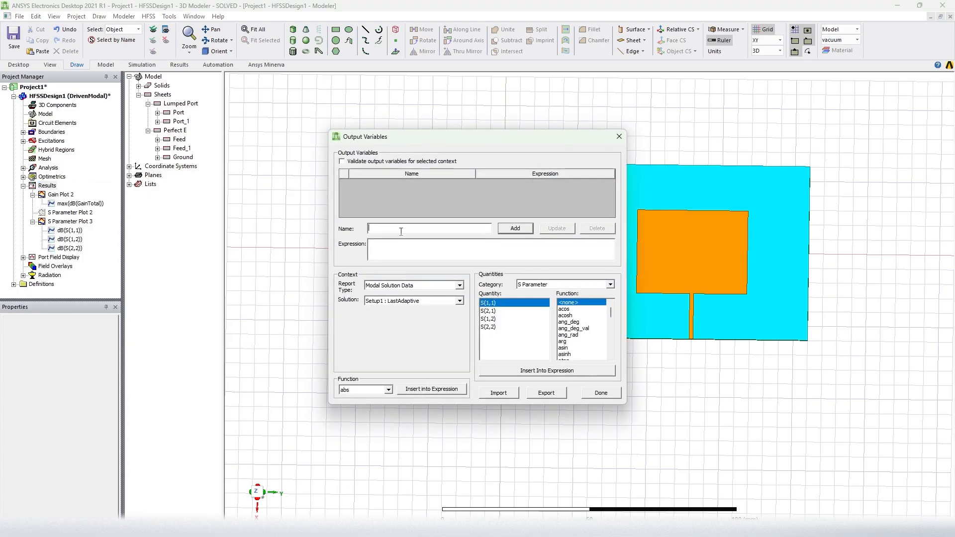
{"action": "type", "text": "ECC"}
{"action": "left_click", "coordinate": [392, 253]}
{"action": "type", "text": "(mag(conjg(S(1,1))*S(1,2) + conjg(S(2,1))*S(2,2)))^2 / ((1 - mag(S(1,1))^2 - mag(S(2,1))^2) * (1 - mag(S(2,2))^2 - mag(S(1,2))^2))"}
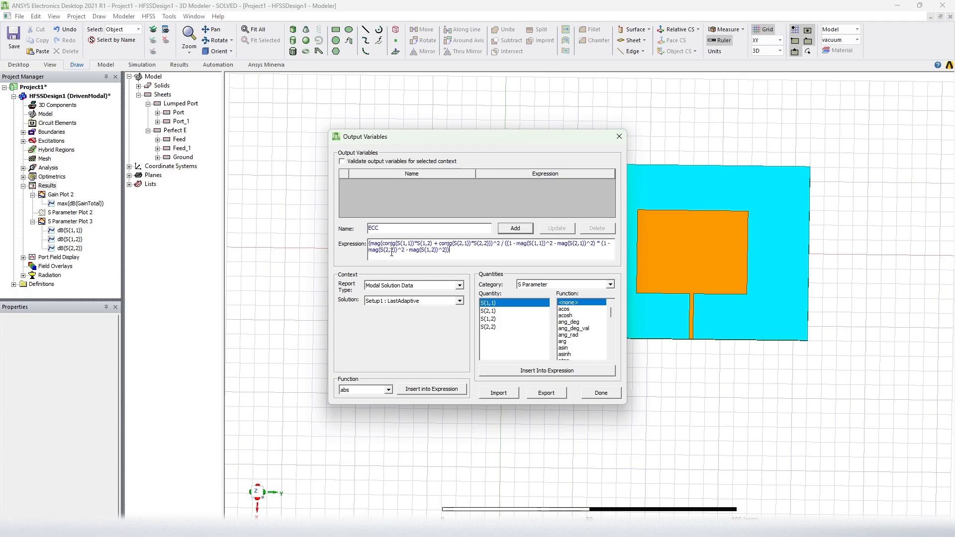
{"action": "left_click", "coordinate": [509, 231]}
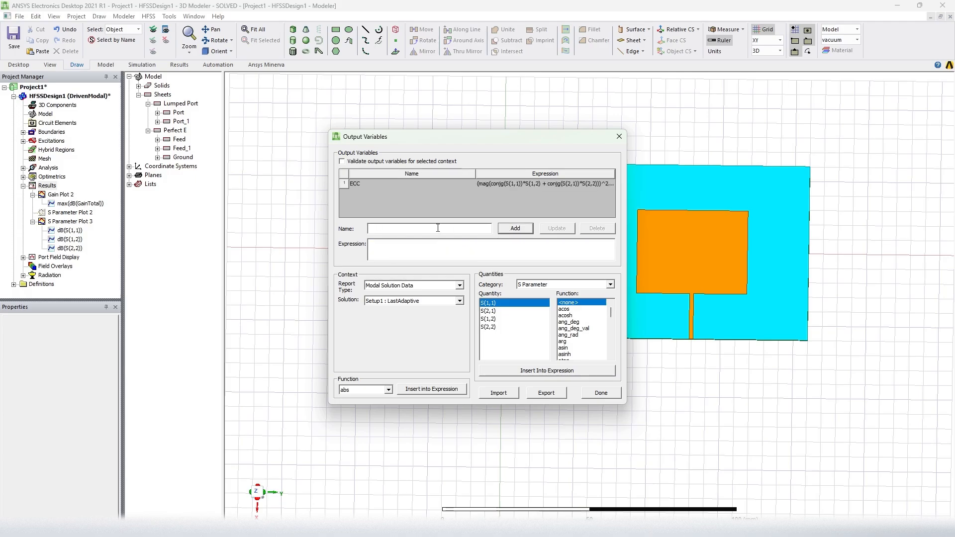
{"action": "left_click", "coordinate": [602, 393]}
Create a rectangular modal solution data plot of output variable ECC over frequency
{"action": "right_click", "coordinate": [47, 186]}
{"action": "mouse_move", "coordinate": [77, 208]}
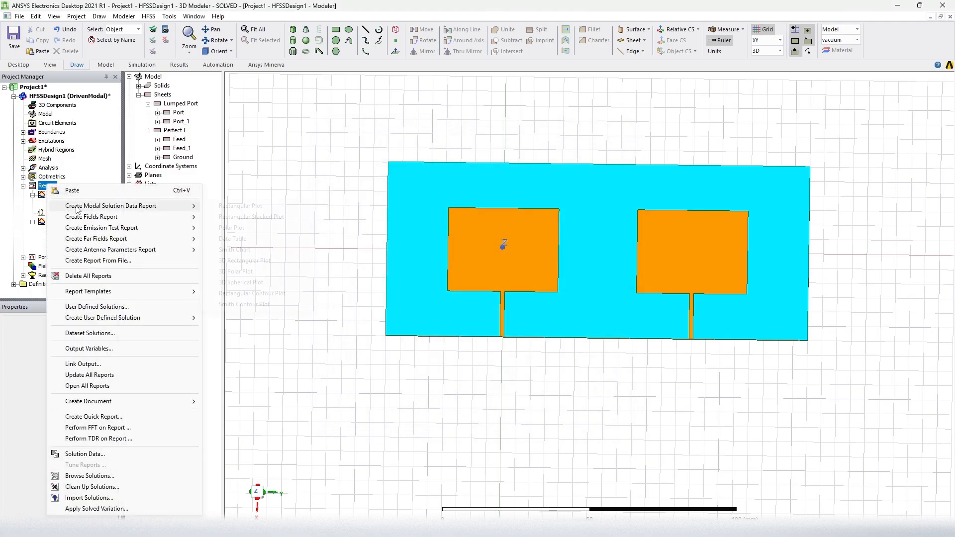
{"action": "left_click", "coordinate": [245, 207]}
{"action": "left_click", "coordinate": [386, 274]}
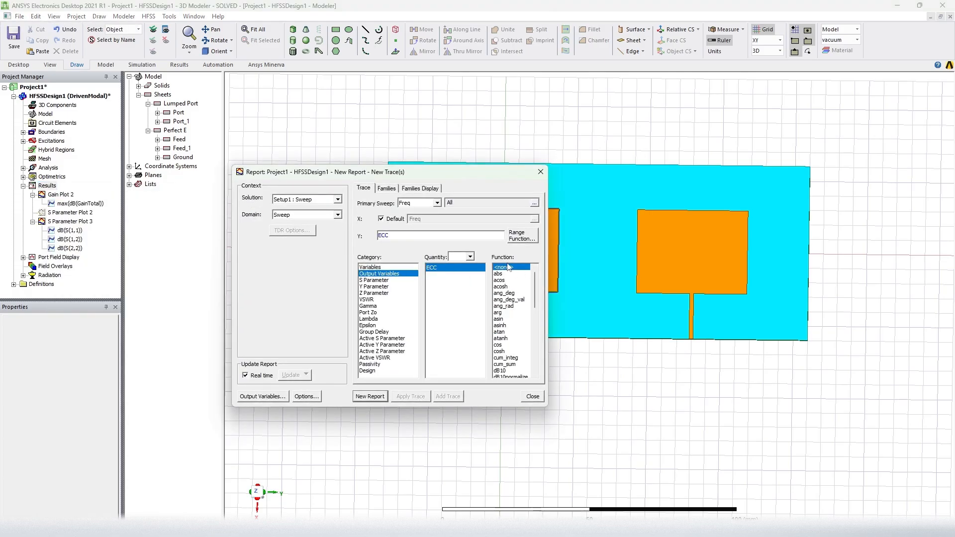
{"action": "left_click", "coordinate": [373, 397]}
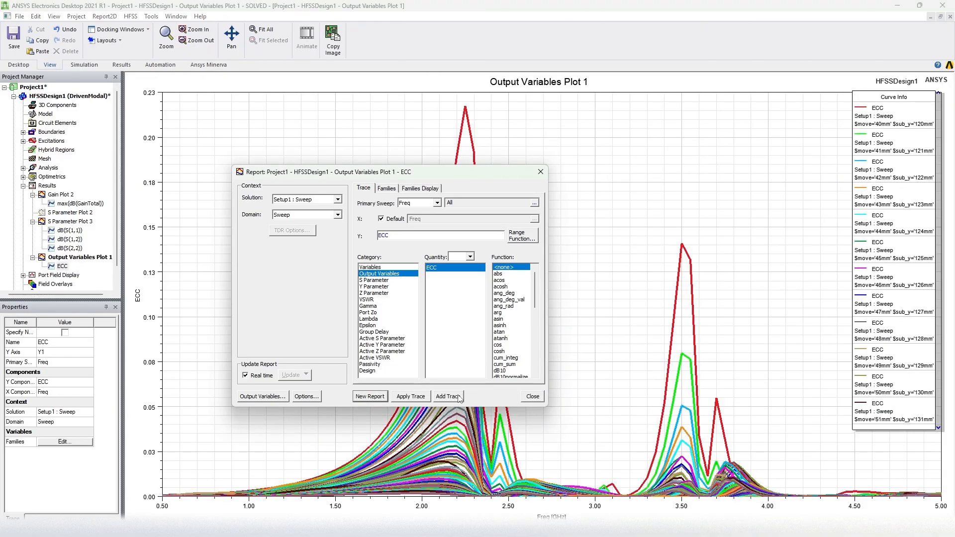
{"action": "left_click", "coordinate": [533, 396]}
Modify the ECC report so its $sub_y family uses only the value 145mm
{"action": "left_click", "coordinate": [80, 257]}
{"action": "right_click", "coordinate": [80, 257]}
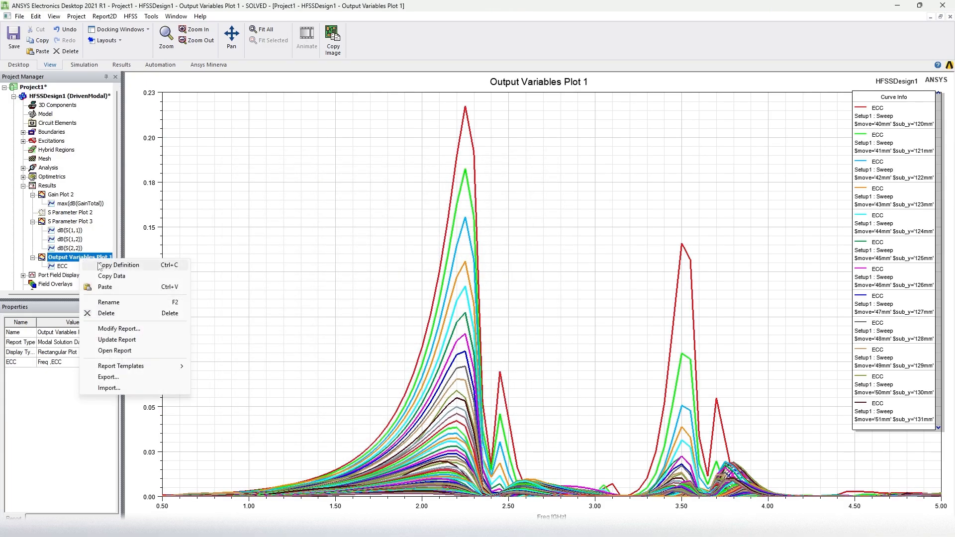
{"action": "left_click", "coordinate": [116, 329]}
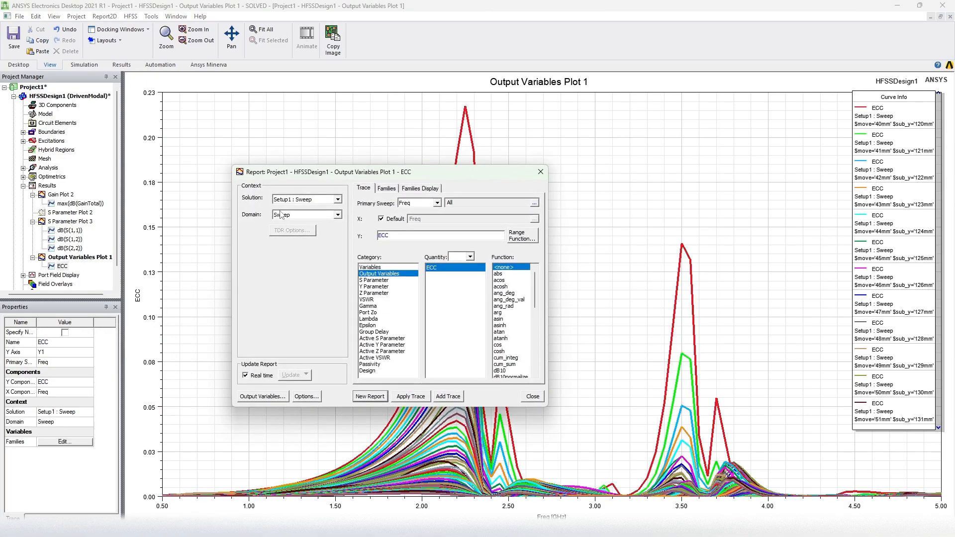
{"action": "left_click", "coordinate": [386, 189]}
{"action": "left_click", "coordinate": [526, 237]}
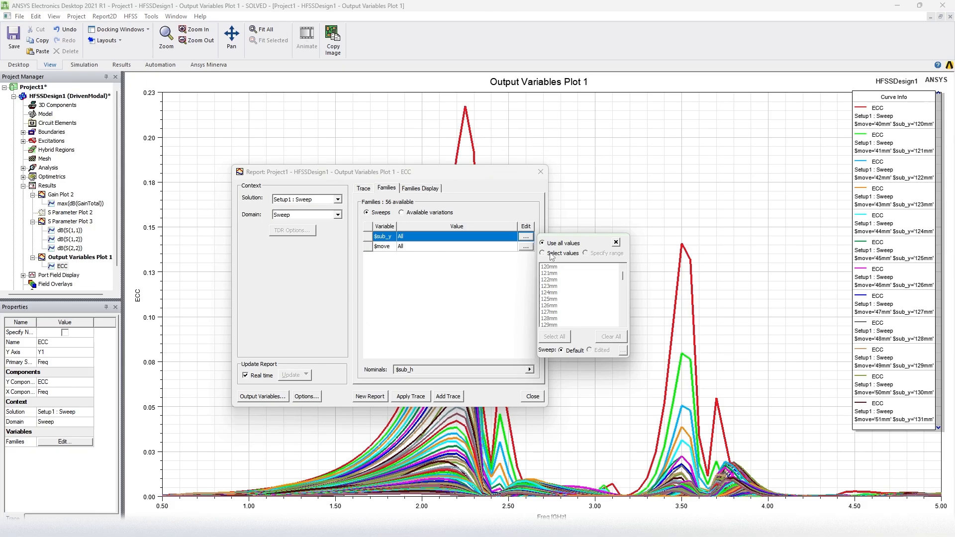
{"action": "left_click", "coordinate": [547, 253]}
{"action": "scroll", "coordinate": [553, 298], "scroll_direction": "down", "scroll_amount": 3}
{"action": "scroll", "coordinate": [553, 300], "scroll_direction": "down", "scroll_amount": 4}
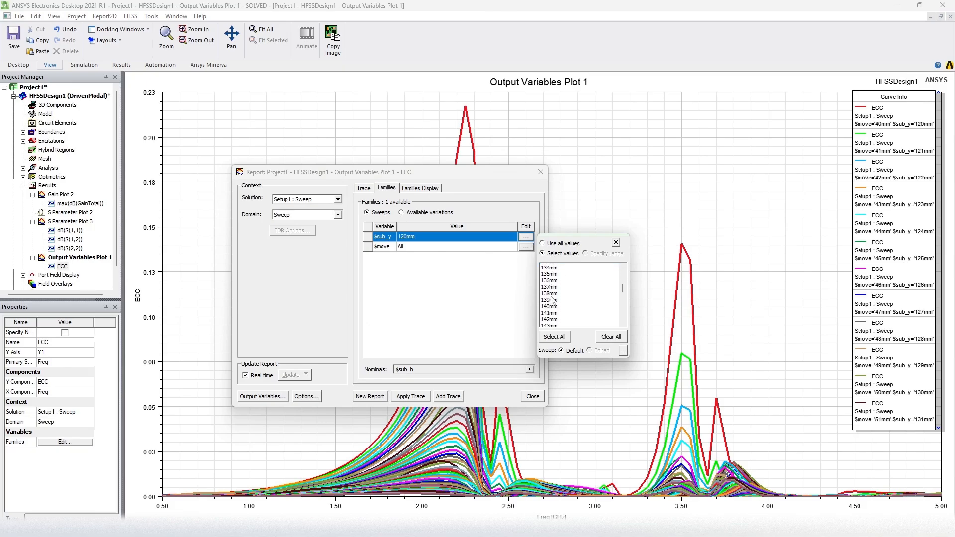
{"action": "left_click", "coordinate": [553, 312]}
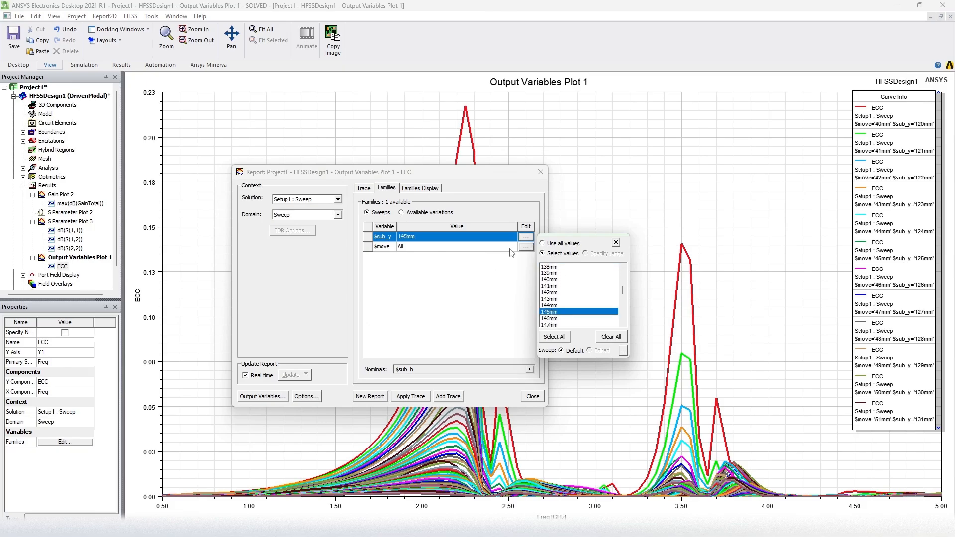
Restrict the ECC report's $move family to 65mm and apply the changes to the trace
{"action": "left_click", "coordinate": [526, 247]}
{"action": "left_click", "coordinate": [556, 277]}
{"action": "scroll", "coordinate": [554, 300], "scroll_direction": "down", "scroll_amount": 4}
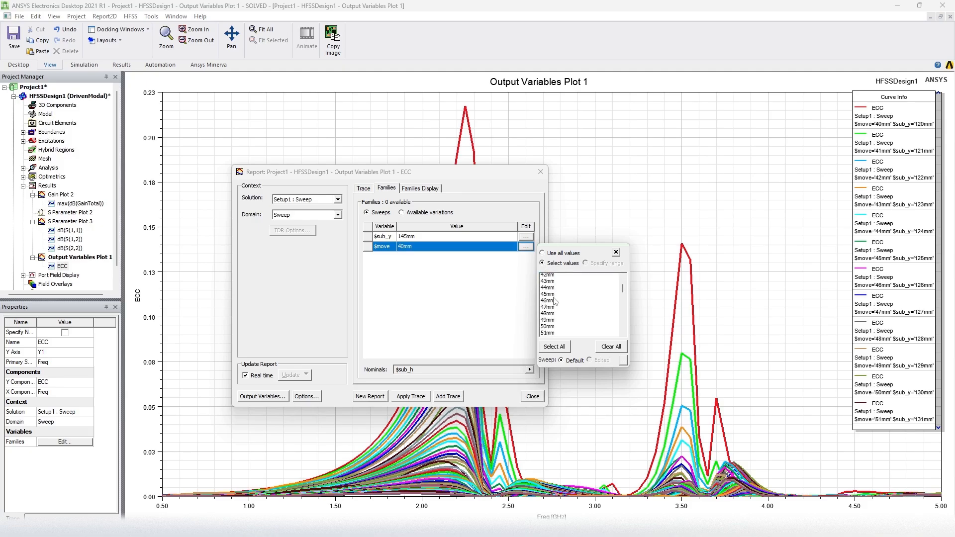
{"action": "scroll", "coordinate": [554, 301], "scroll_direction": "down", "scroll_amount": 3}
{"action": "left_click", "coordinate": [550, 323]}
{"action": "left_click", "coordinate": [420, 398]}
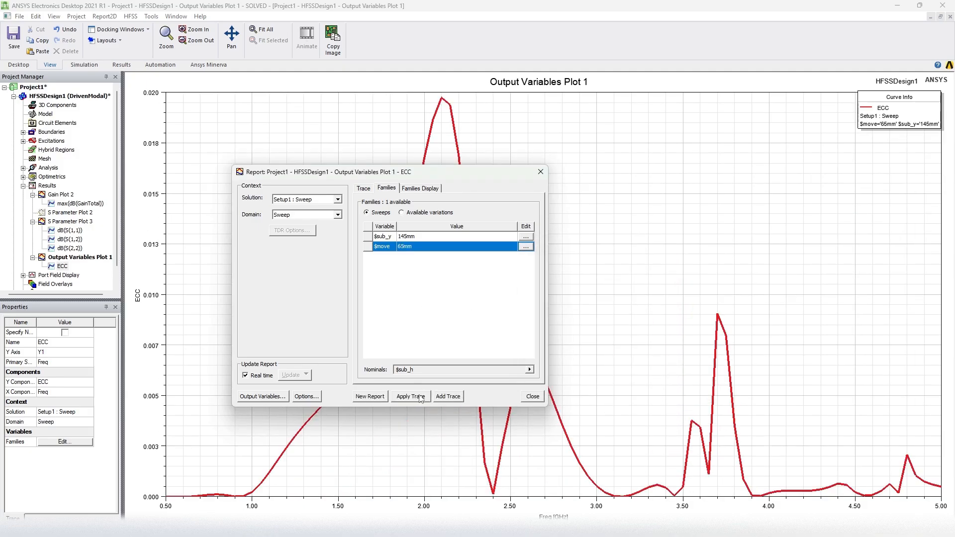
{"action": "left_click", "coordinate": [542, 397]}
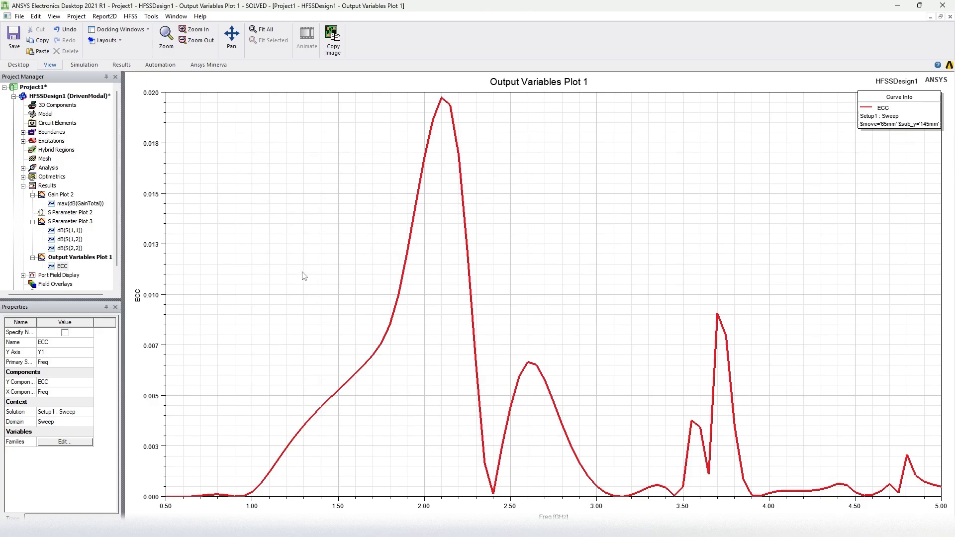
Add an X marker at 2.40 GHz on the ECC plot and inspect the curve around it
{"action": "right_click", "coordinate": [304, 276]}
{"action": "mouse_move", "coordinate": [388, 278]}
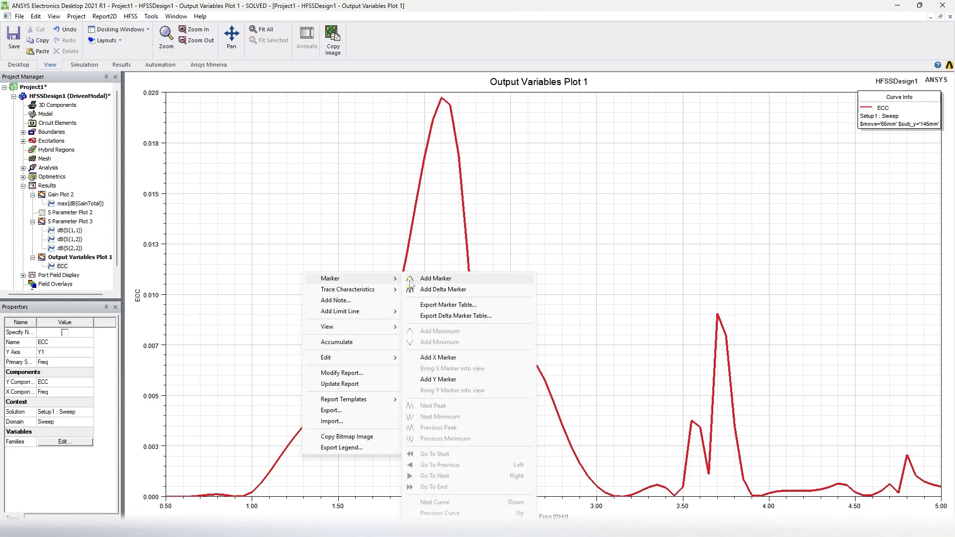
{"action": "left_click", "coordinate": [438, 357]}
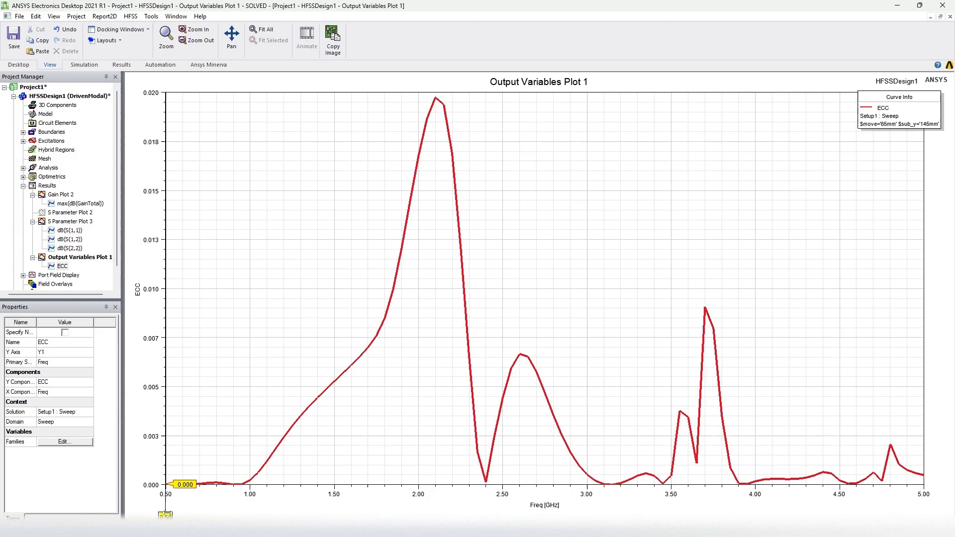
{"action": "left_click_drag", "start_coordinate": [167, 516], "coordinate": [486, 516]}
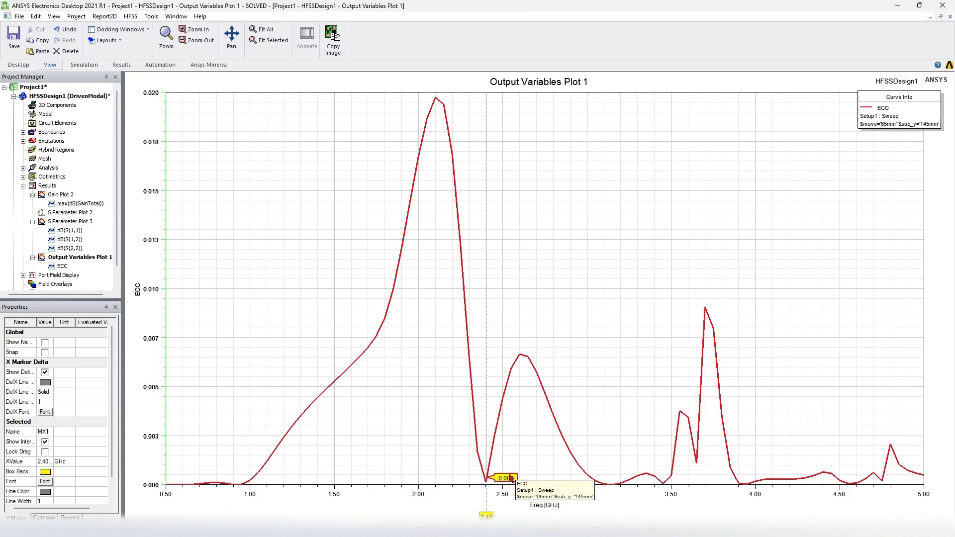
{"action": "left_click_drag", "start_coordinate": [486, 516], "coordinate": [486, 516]}
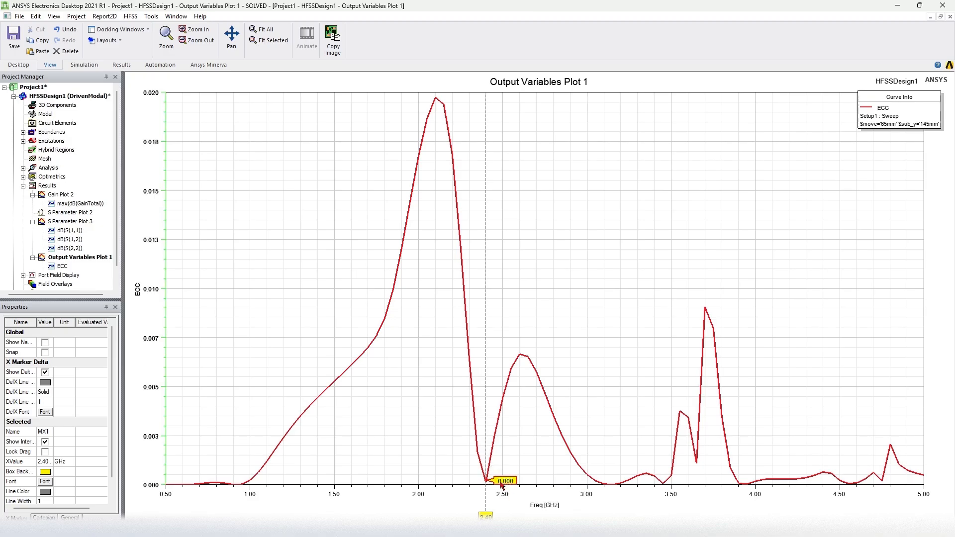
{"action": "scroll", "coordinate": [486, 482], "scroll_direction": "up", "scroll_amount": 8}
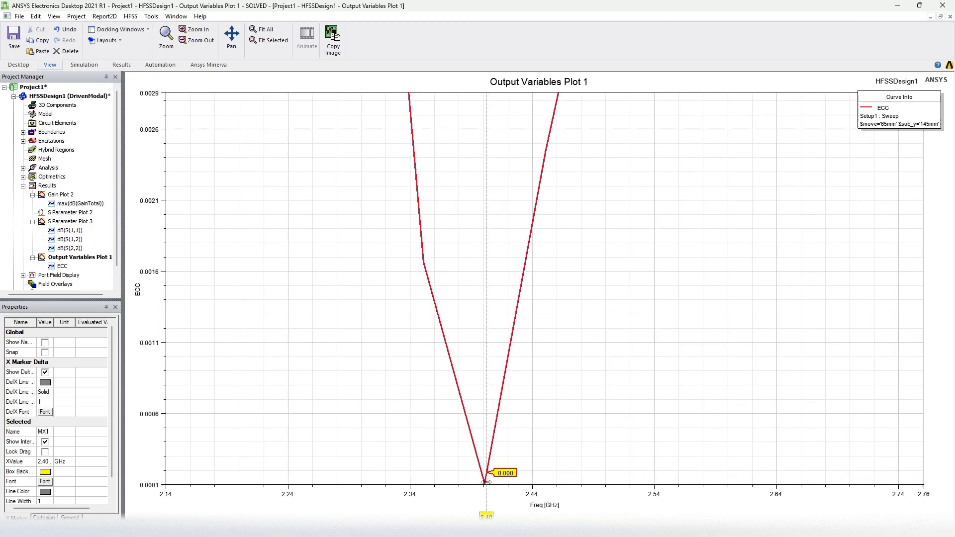
{"action": "scroll", "coordinate": [486, 482], "scroll_direction": "up", "scroll_amount": 8}
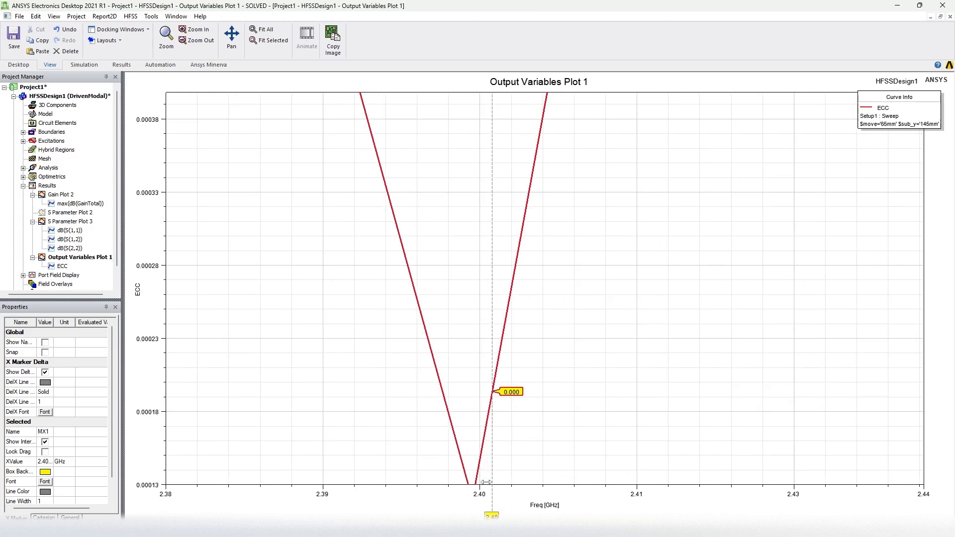
{"action": "scroll", "coordinate": [486, 482], "scroll_direction": "up", "scroll_amount": 2}
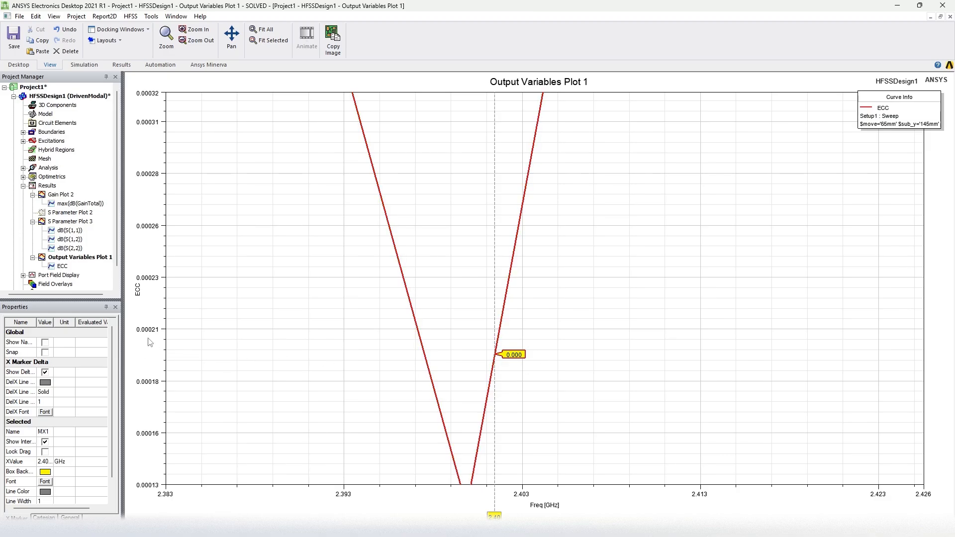
{"action": "scroll", "coordinate": [438, 373], "scroll_direction": "down", "scroll_amount": 7}
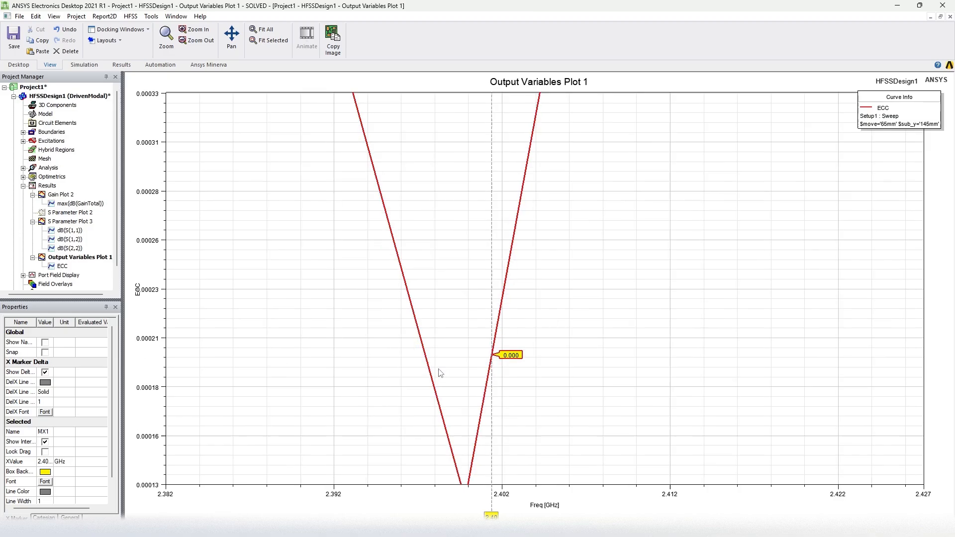
{"action": "scroll", "coordinate": [440, 372], "scroll_direction": "down", "scroll_amount": 10}
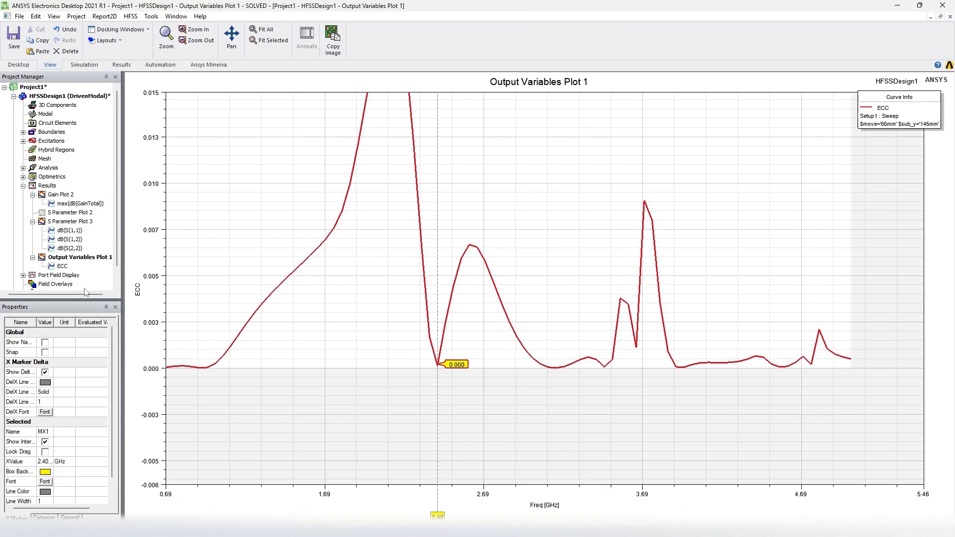
Add output variable DG with expression 10 * (1 - ECC^2)^0.5
{"action": "left_click", "coordinate": [55, 187]}
{"action": "right_click", "coordinate": [54, 187]}
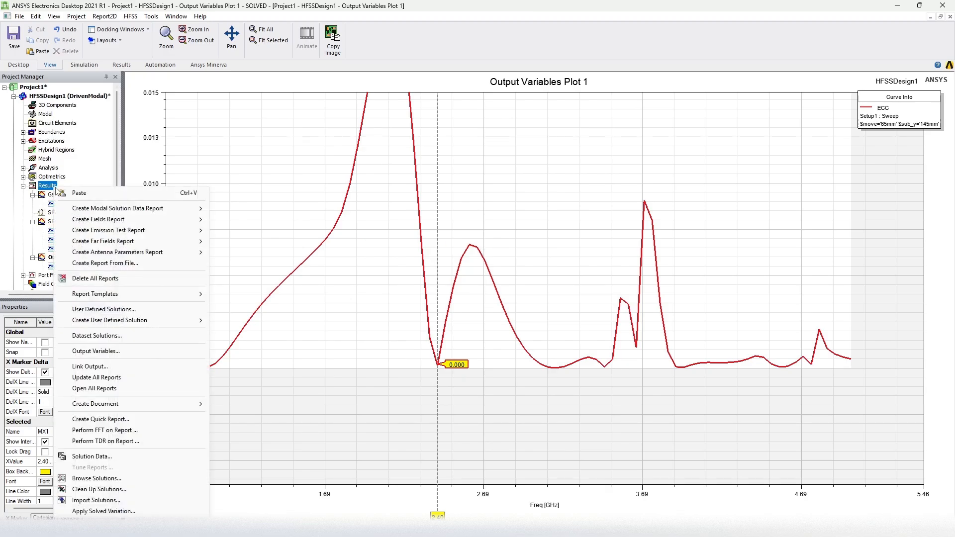
{"action": "left_click", "coordinate": [96, 351]}
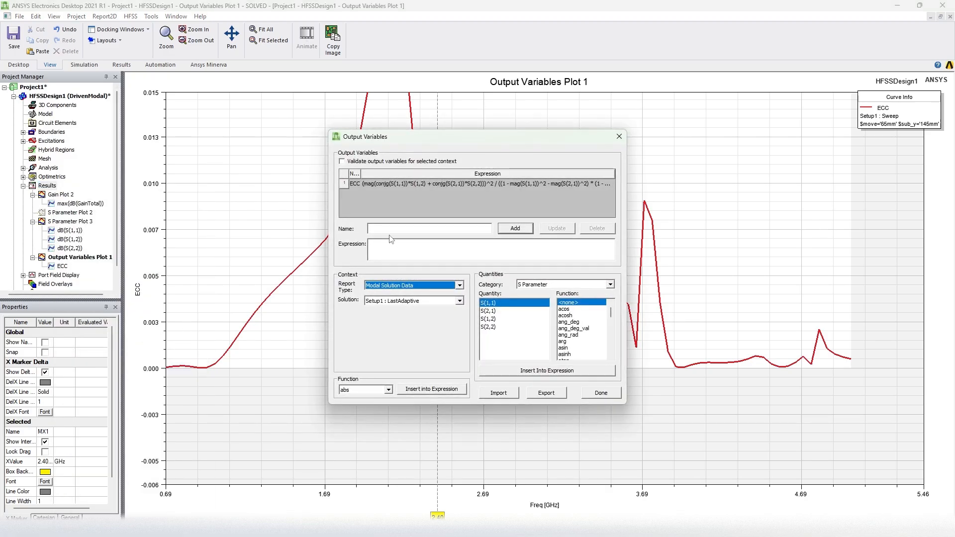
{"action": "key", "text": "alt+Tab"}
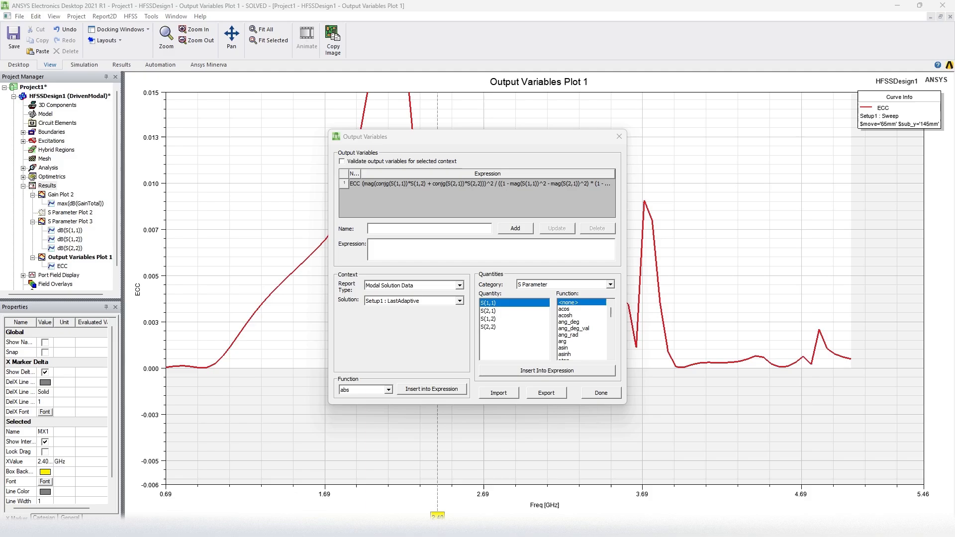
{"action": "left_click", "coordinate": [410, 230]}
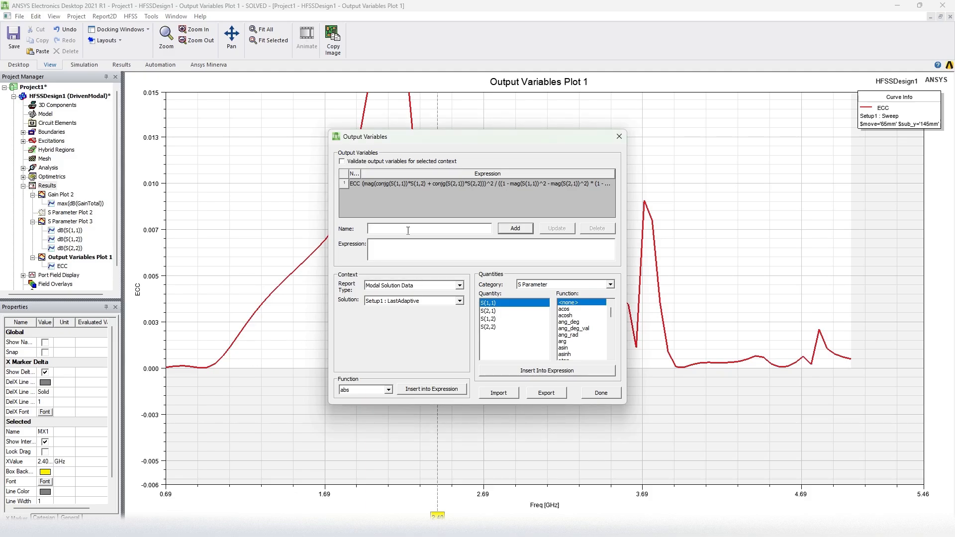
{"action": "type", "text": "10 * (1 - ECC^2)^0.5"}
{"action": "left_click", "coordinate": [380, 244]}
{"action": "left_click", "coordinate": [516, 229]}
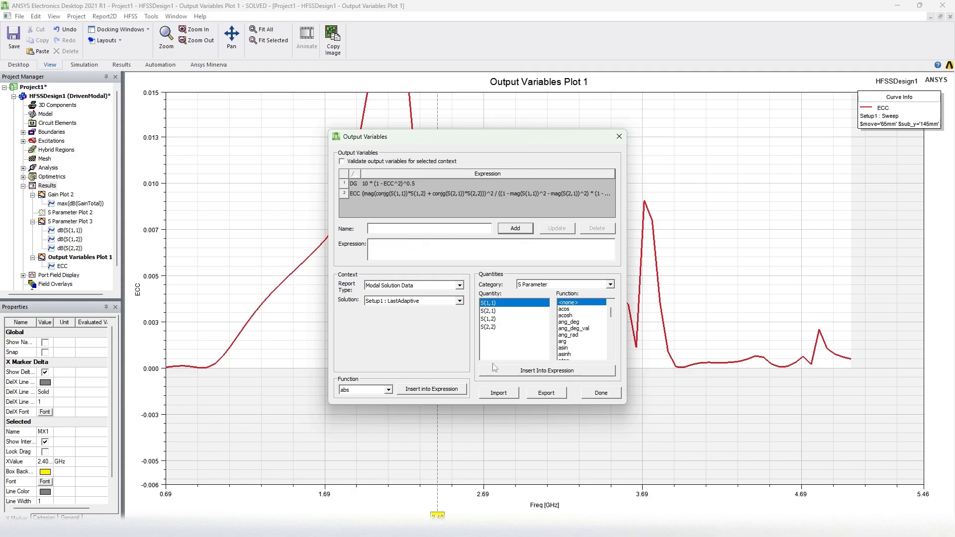
{"action": "left_click", "coordinate": [601, 393]}
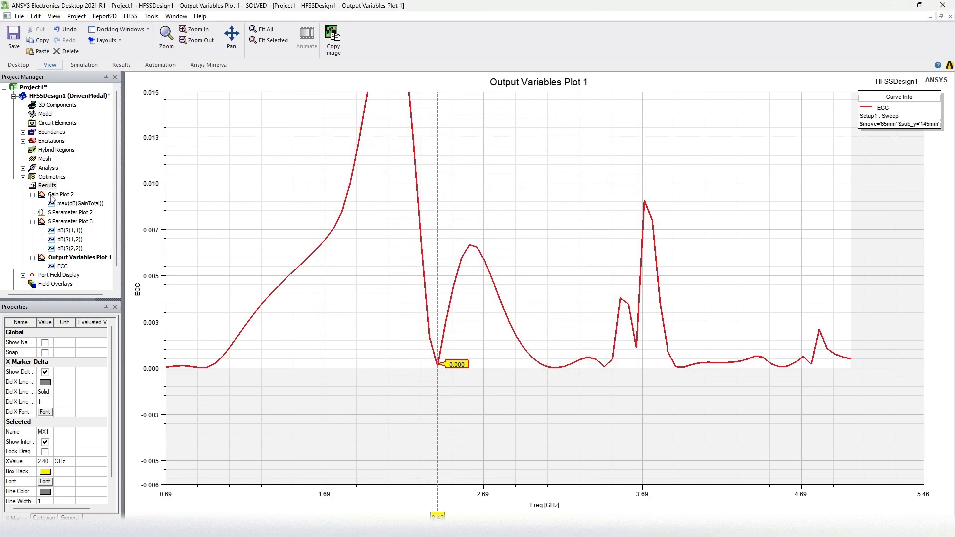
Set up a new rectangular modal solution data plot with output variable DG as the quantity
{"action": "right_click", "coordinate": [48, 185]}
{"action": "mouse_move", "coordinate": [124, 207]}
{"action": "left_click", "coordinate": [237, 208]}
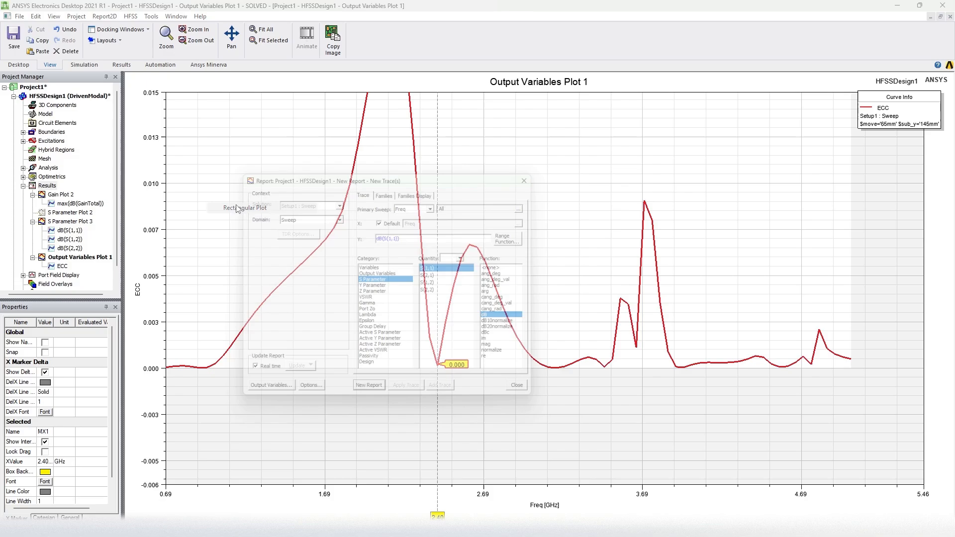
{"action": "left_click", "coordinate": [381, 274]}
{"action": "left_click", "coordinate": [432, 275]}
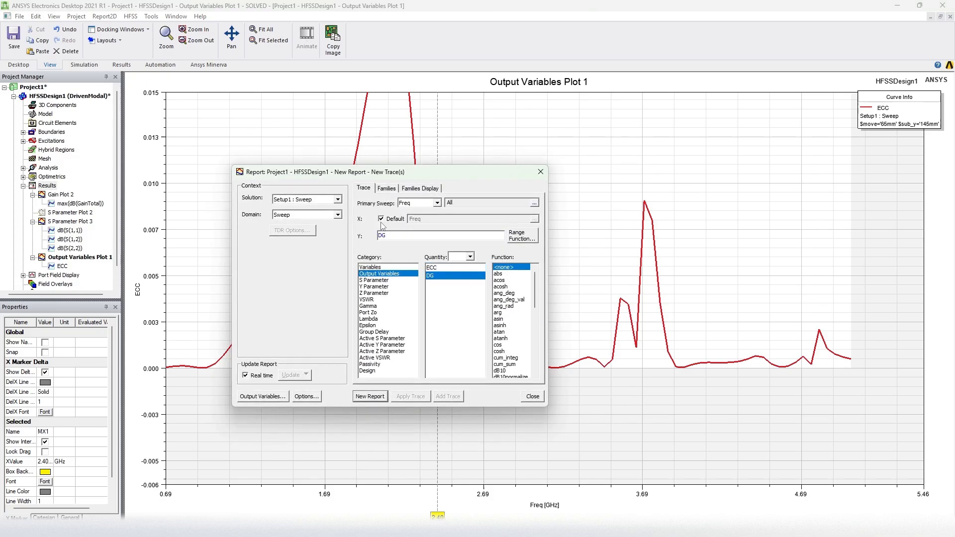
Limit the new DG report's $sub_y family to 145mm
{"action": "left_click", "coordinate": [391, 190]}
{"action": "left_click", "coordinate": [526, 237]}
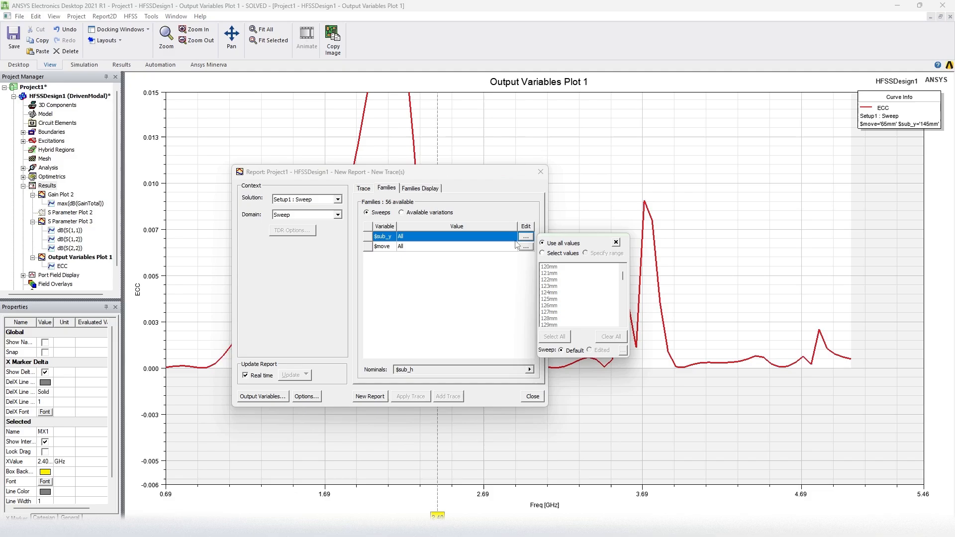
{"action": "left_click", "coordinate": [562, 254]}
{"action": "scroll", "coordinate": [577, 299], "scroll_direction": "down", "scroll_amount": 5}
{"action": "scroll", "coordinate": [578, 302], "scroll_direction": "down", "scroll_amount": 6}
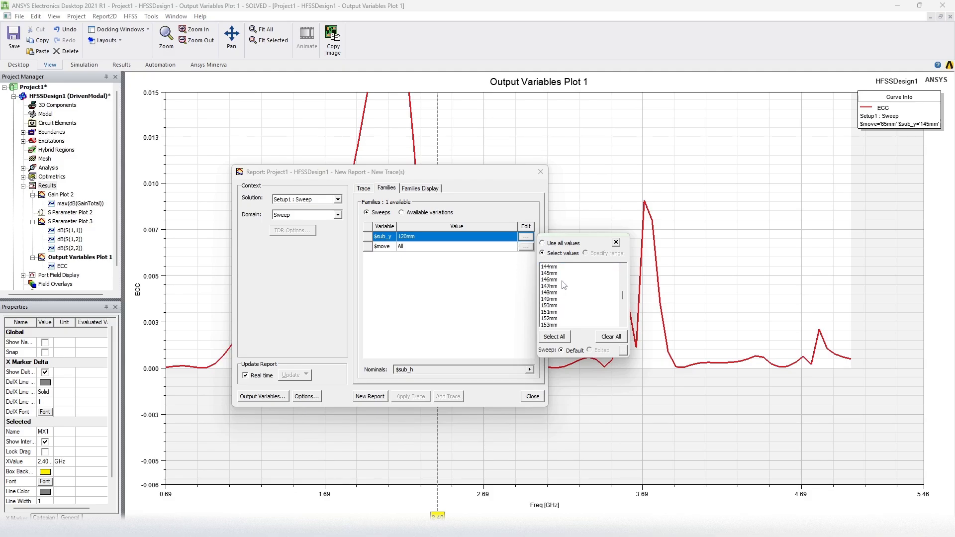
{"action": "left_click", "coordinate": [557, 294]}
Limit the DG report's $move family to 65mm and create the plot
{"action": "left_click", "coordinate": [526, 246]}
{"action": "left_click", "coordinate": [526, 247]}
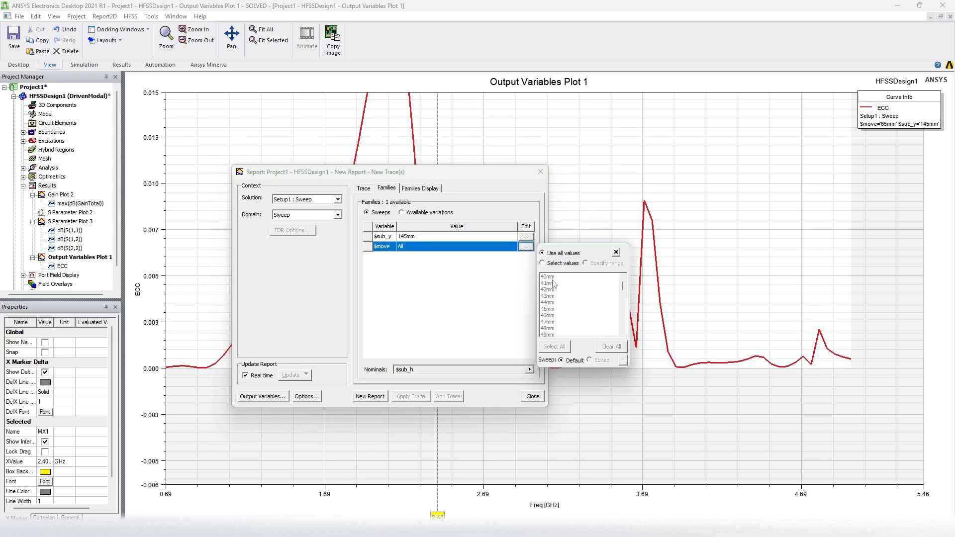
{"action": "left_click", "coordinate": [550, 264]}
{"action": "scroll", "coordinate": [551, 308], "scroll_direction": "down", "scroll_amount": 8}
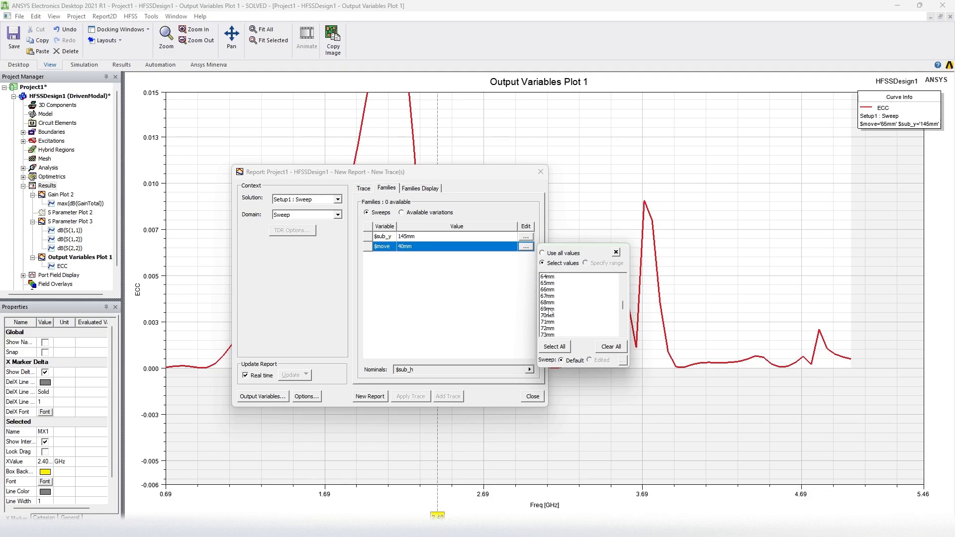
{"action": "left_click", "coordinate": [551, 283]}
{"action": "left_click", "coordinate": [438, 349]}
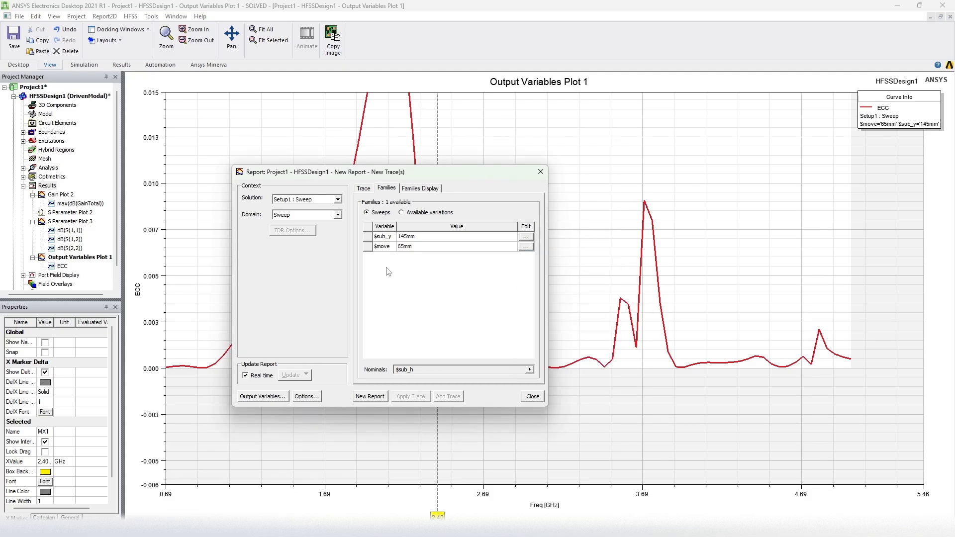
{"action": "left_click", "coordinate": [369, 396]}
{"action": "left_click", "coordinate": [532, 396]}
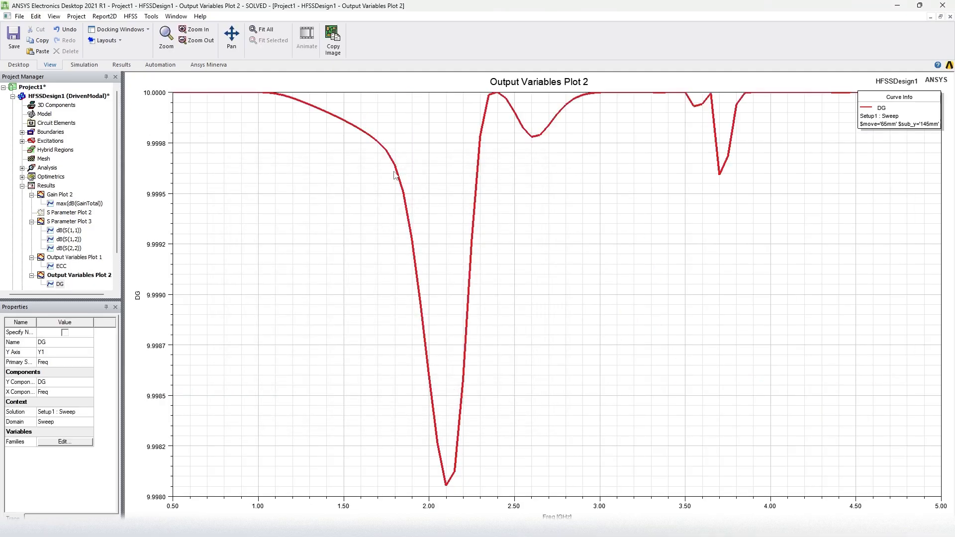
Add an X marker to the DG plot at about 2.40 GHz and examine where it crosses the curve
{"action": "right_click", "coordinate": [283, 375]}
{"action": "mouse_move", "coordinate": [321, 200]}
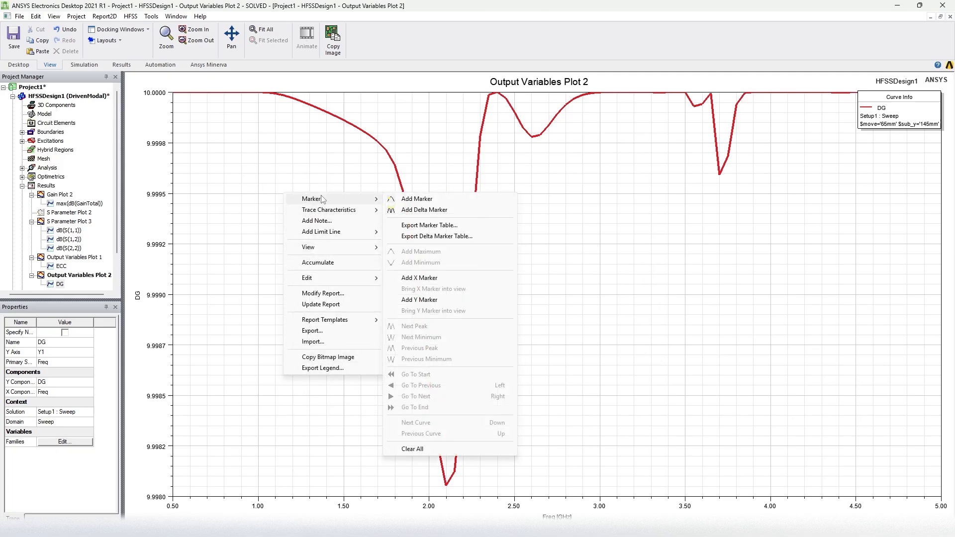
{"action": "left_click", "coordinate": [423, 279]}
{"action": "left_click_drag", "start_coordinate": [172, 516], "coordinate": [487, 515]}
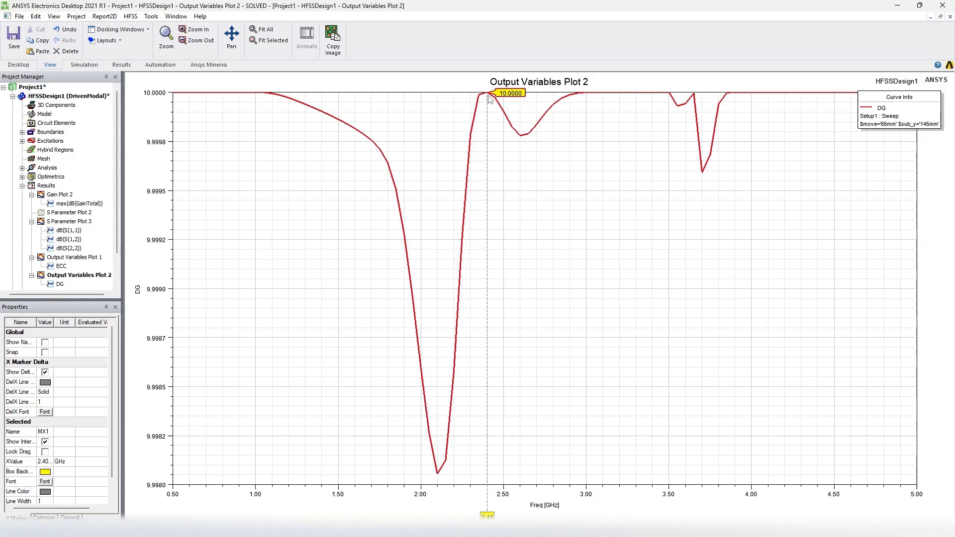
{"action": "scroll", "coordinate": [487, 101], "scroll_direction": "up", "scroll_amount": 2}
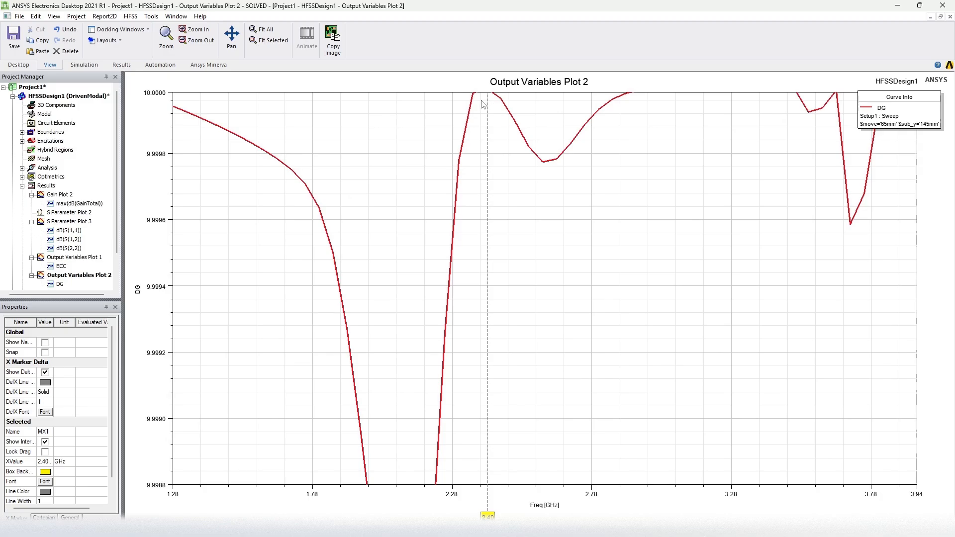
{"action": "scroll", "coordinate": [483, 103], "scroll_direction": "up", "scroll_amount": 5}
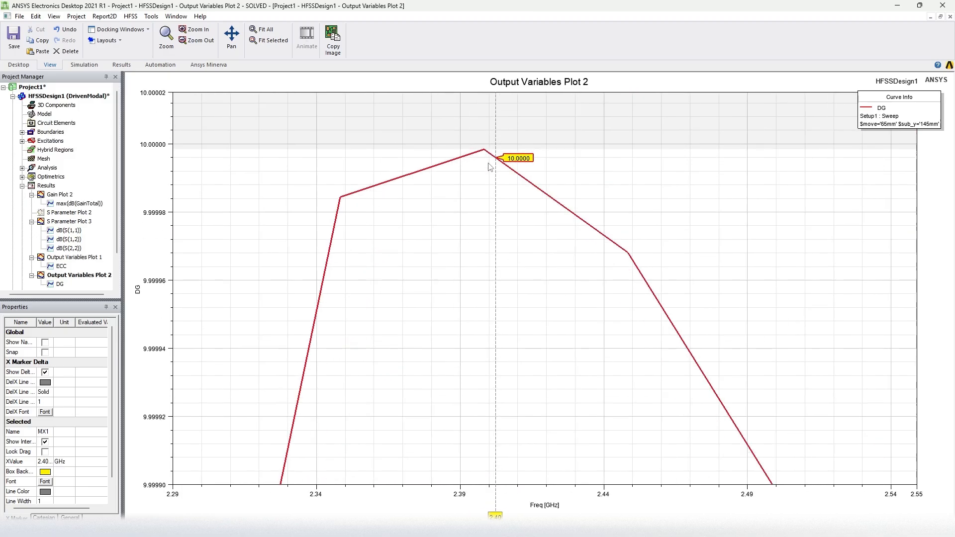
{"action": "scroll", "coordinate": [489, 167], "scroll_direction": "up", "scroll_amount": 5}
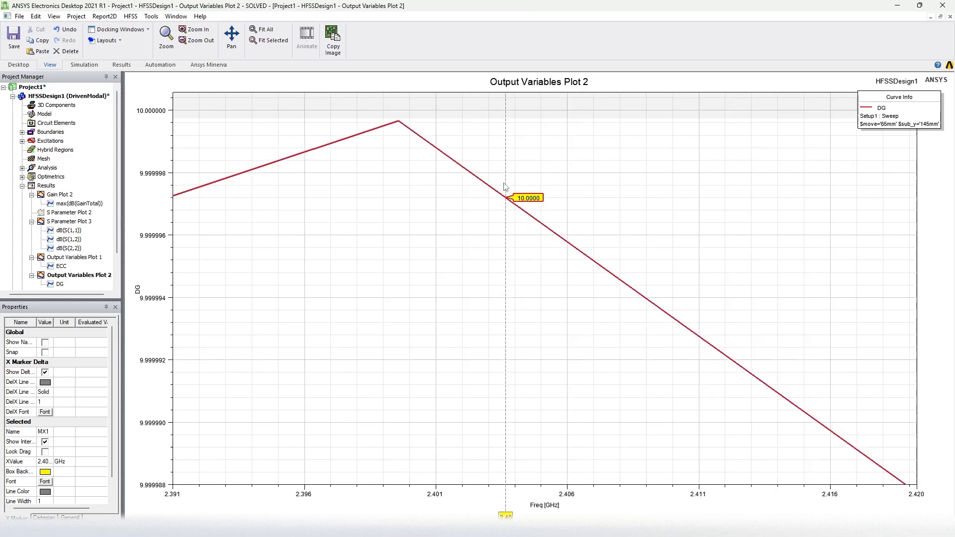
{"action": "scroll", "coordinate": [506, 187], "scroll_direction": "up", "scroll_amount": 2}
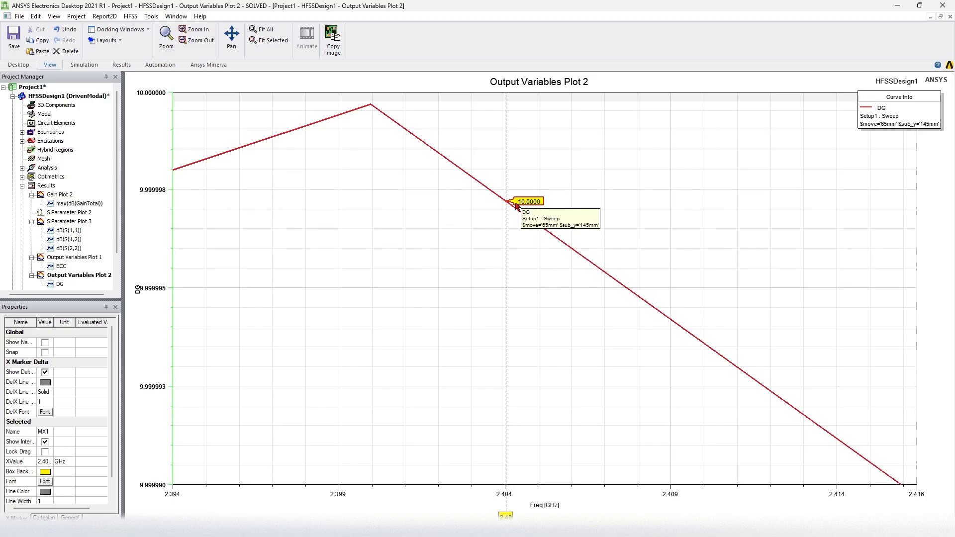
{"action": "scroll", "coordinate": [517, 203], "scroll_direction": "down", "scroll_amount": 10}
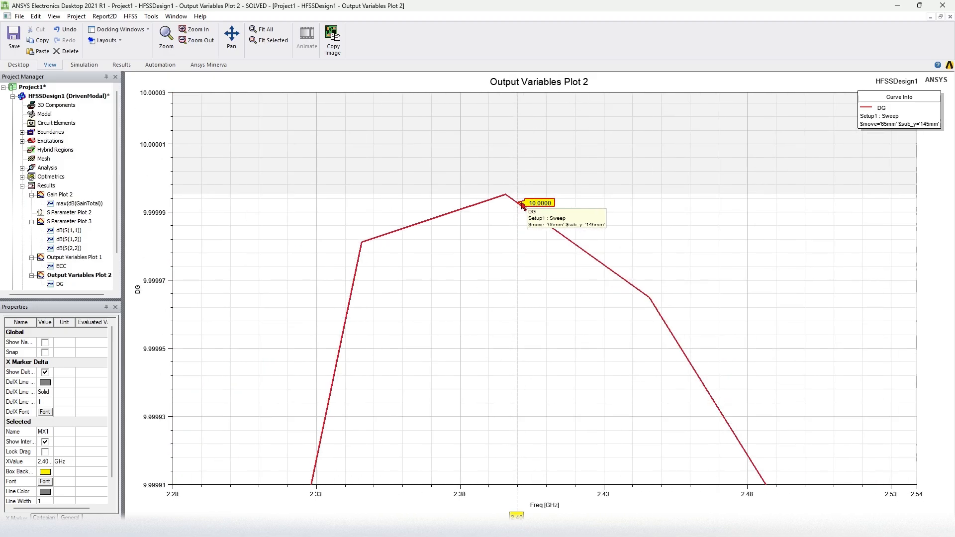
{"action": "scroll", "coordinate": [524, 202], "scroll_direction": "down", "scroll_amount": 10}
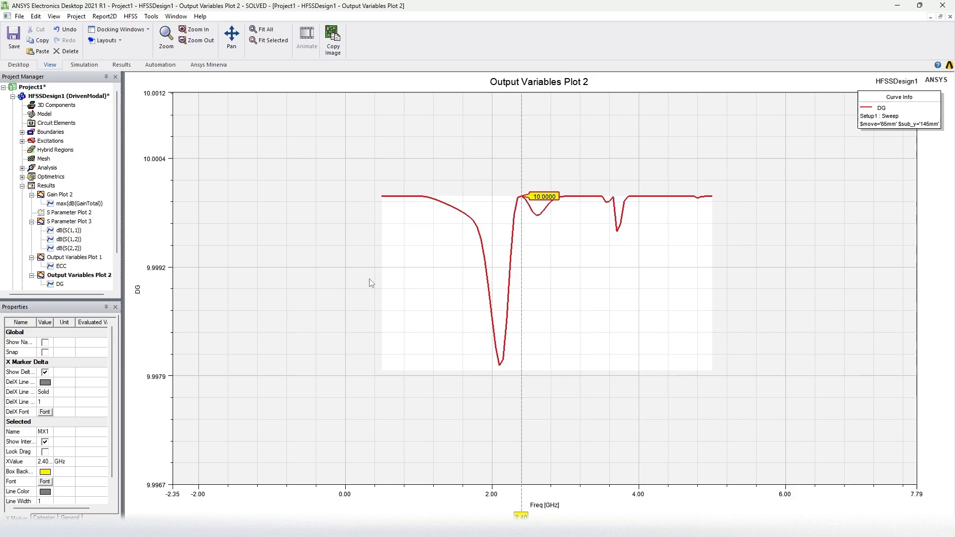
Add output variable TARC with expression sqrt(((mag(S(1,1) + S(1,2)))^2 + (mag(S(2,1) + S(2,2)))^2) / 2)
{"action": "left_click", "coordinate": [52, 190]}
{"action": "right_click", "coordinate": [51, 190]}
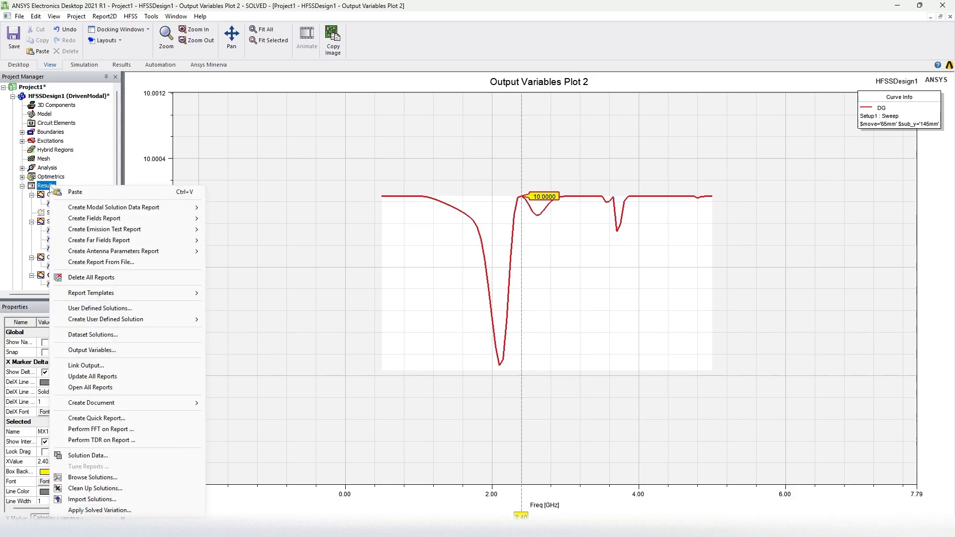
{"action": "left_click", "coordinate": [92, 352]}
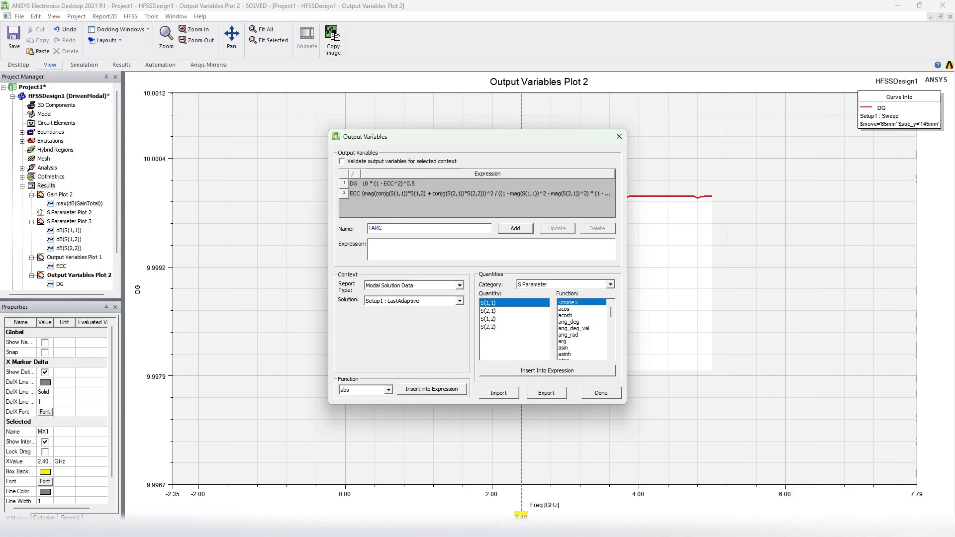
{"action": "key", "text": "alt+Tab"}
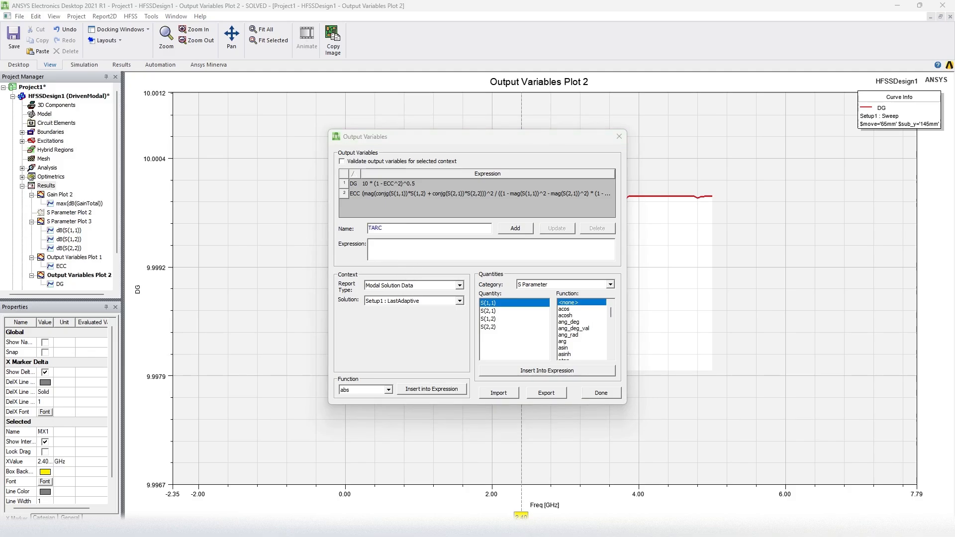
{"action": "left_click", "coordinate": [433, 254]}
{"action": "type", "text": "sqrt(((mag(S(1,1) + S(1,2)))^2 + (mag(S(2,1) + S(2,2)))^2) / 2)"}
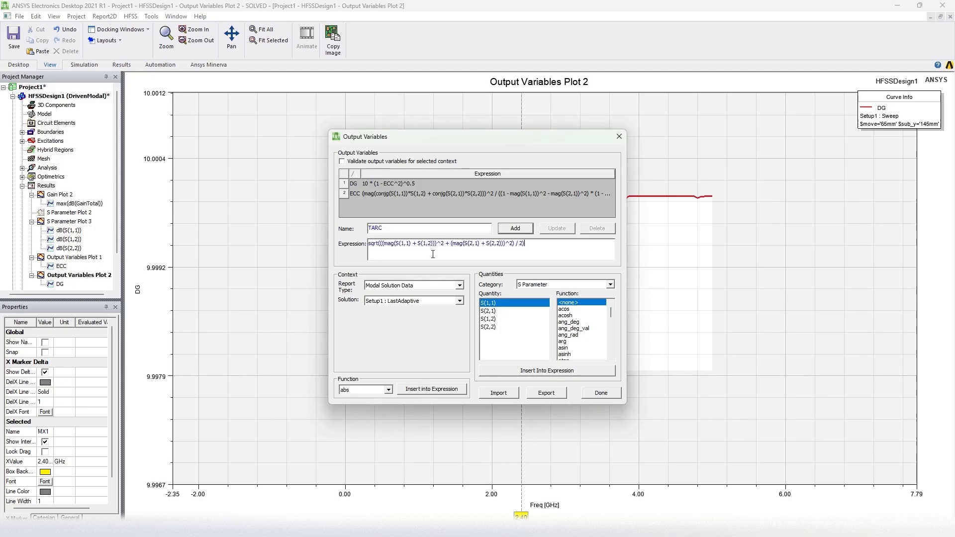
{"action": "left_click", "coordinate": [515, 229]}
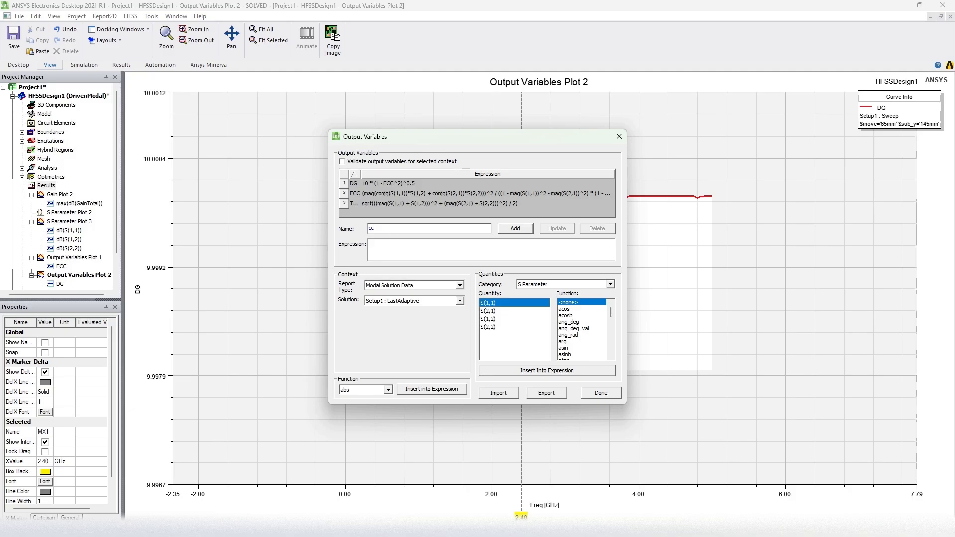
Add output variable CCL with the expression beginning -ln((1 - (mag(S(1,1))^2 + mag(S(1,2))^2)), and finish editing the output variables
{"action": "type", "text": "CCL"}
{"action": "key", "text": "alt+Tab"}
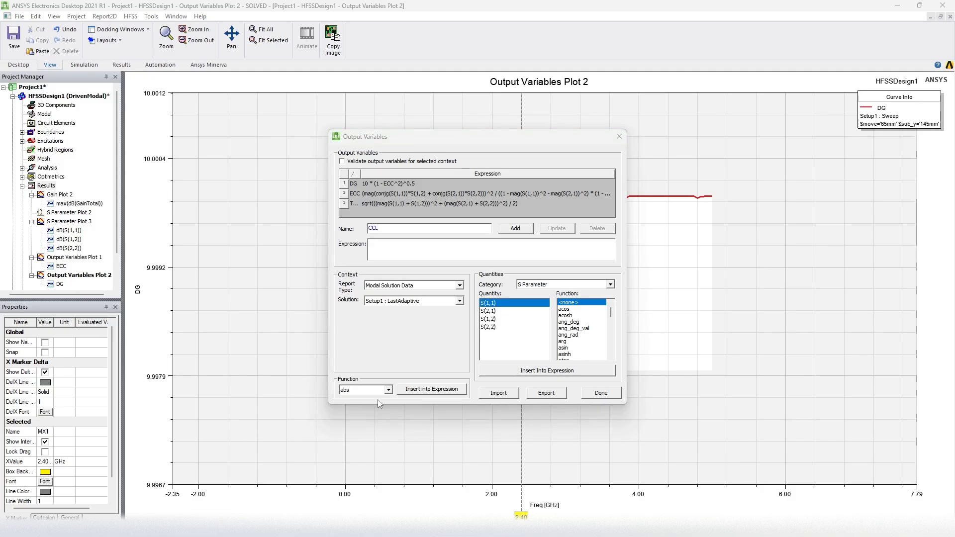
{"action": "left_click", "coordinate": [537, 258]}
{"action": "type", "text": "-log((1 - (mag(S(1,1))^2 + mag(S(1,2))^2)) * (1 - (mag(S(2,2))^2 + mag(S(2,1))^2)) - ((conjg(S(2,2))*S(2,1) + conjg(S(1,2))*S(1,1)) * (conjg(S(1,1))*S(1,2) + conjg(S(2,1))*S(2,2)))) / log(2"}
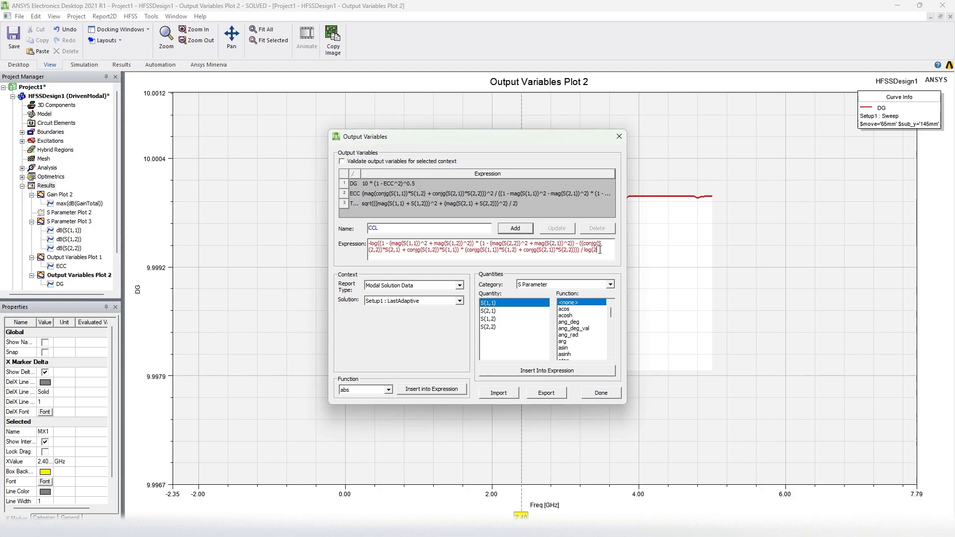
{"action": "type", "text": ")"}
{"action": "left_click", "coordinate": [516, 229]}
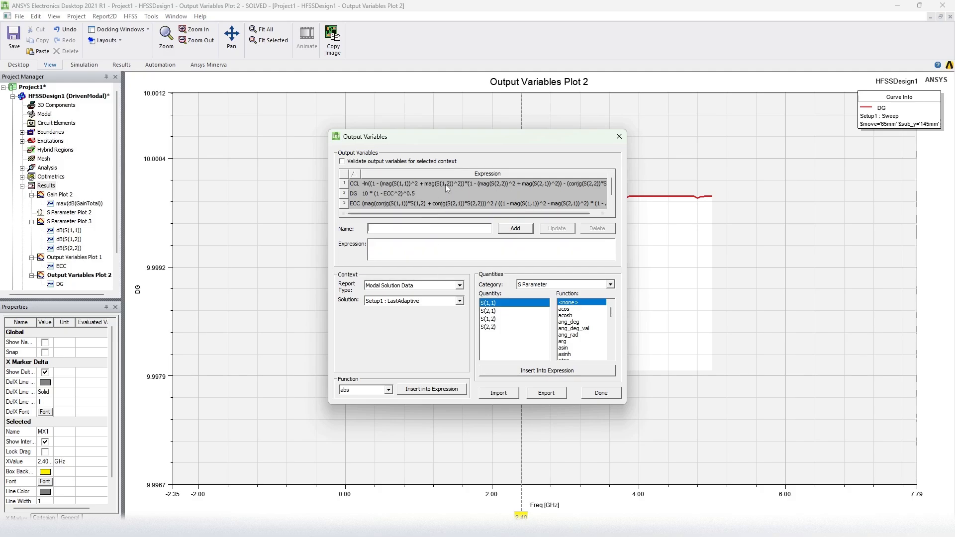
{"action": "left_click", "coordinate": [608, 396]}
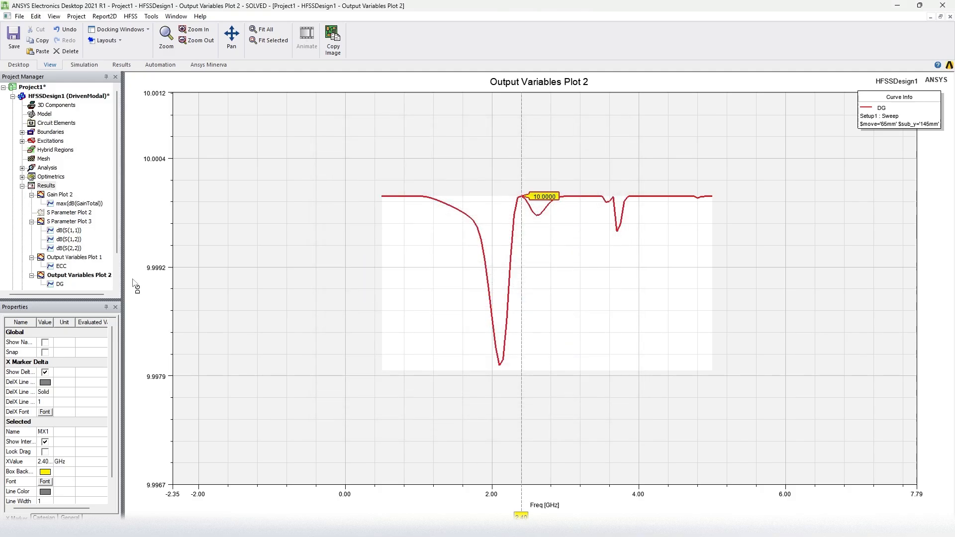
Set up a new rectangular modal solution data plot with output variable TARC as the quantity
{"action": "right_click", "coordinate": [50, 189]}
{"action": "mouse_move", "coordinate": [85, 209]}
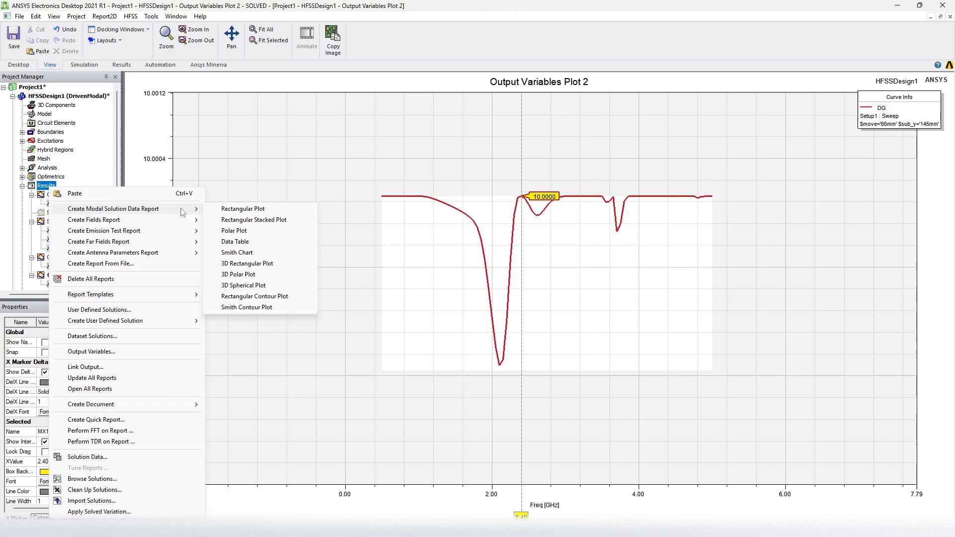
{"action": "left_click", "coordinate": [245, 211]}
{"action": "left_click", "coordinate": [384, 190]}
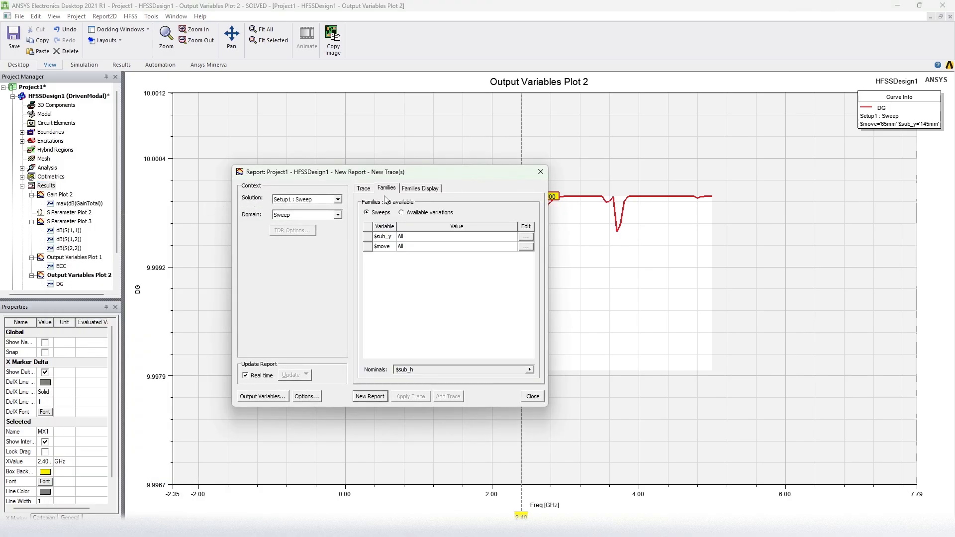
{"action": "left_click", "coordinate": [526, 237]}
{"action": "left_click", "coordinate": [366, 189]}
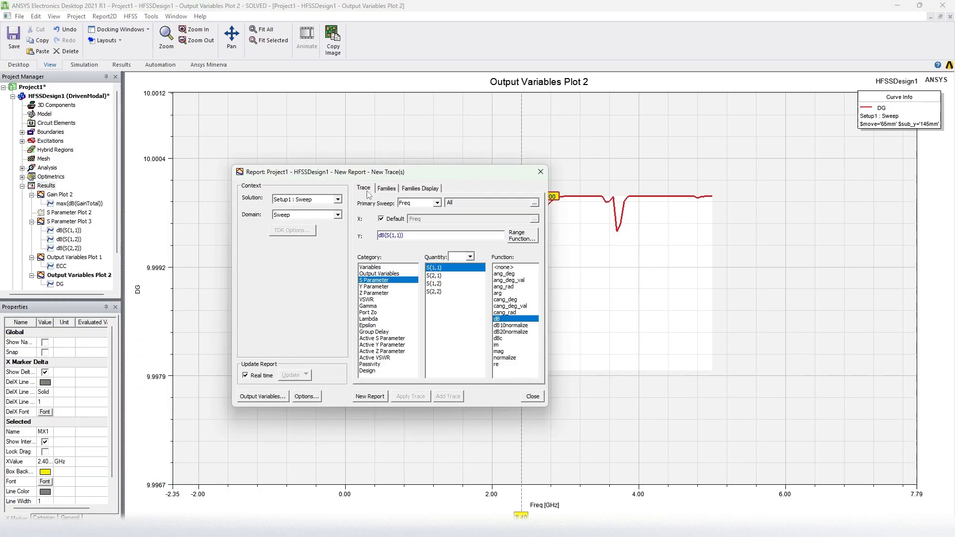
{"action": "left_click", "coordinate": [381, 273]}
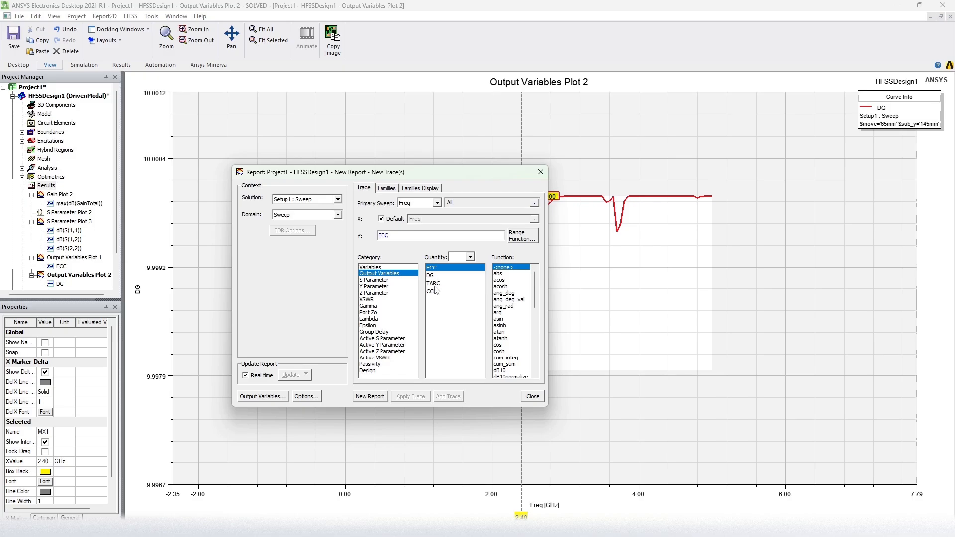
{"action": "left_click", "coordinate": [435, 292]}
Limit the TARC report's $sub_y family to 145mm
{"action": "left_click", "coordinate": [387, 188]}
{"action": "left_click", "coordinate": [526, 237]}
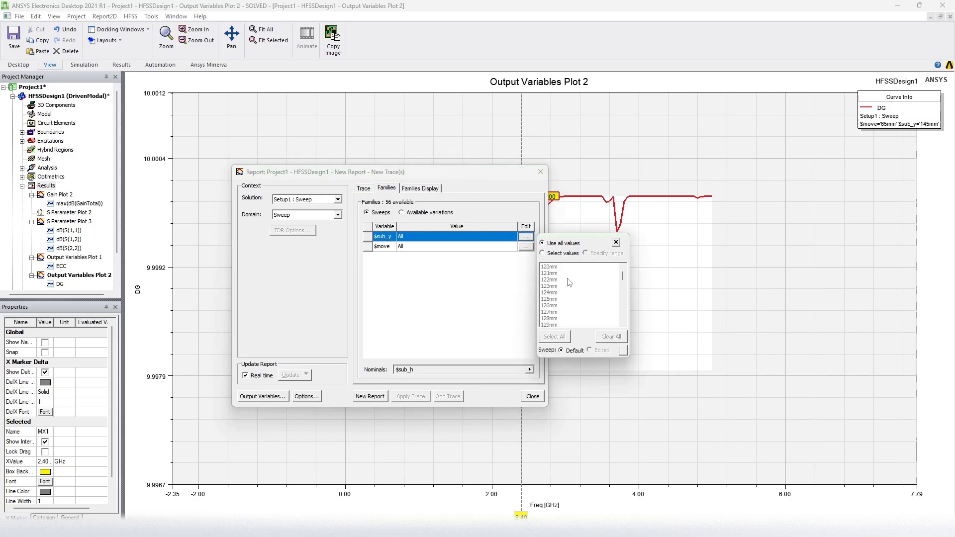
{"action": "left_click", "coordinate": [543, 254]}
{"action": "scroll", "coordinate": [552, 298], "scroll_direction": "down", "scroll_amount": 7}
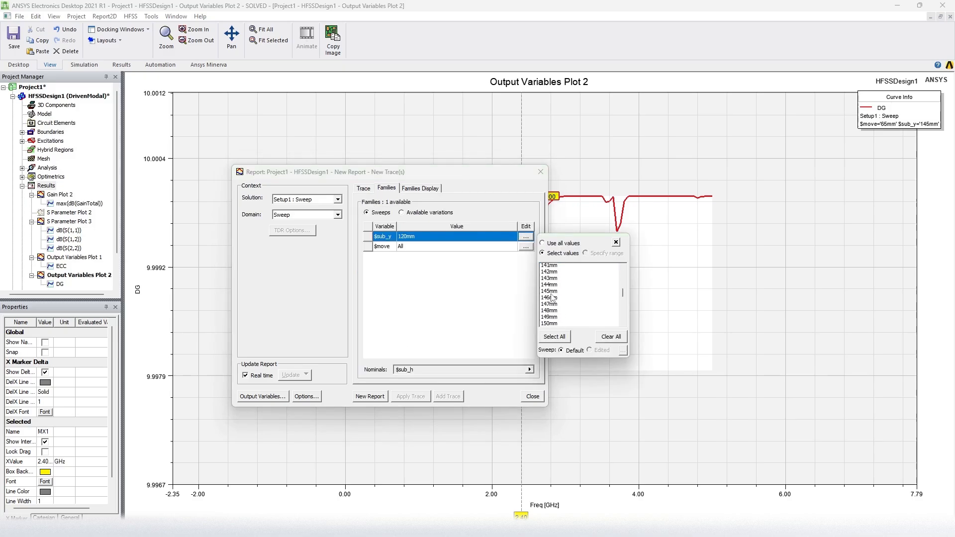
{"action": "left_click", "coordinate": [550, 293]}
{"action": "left_click", "coordinate": [496, 265]}
Limit the TARC report's $move family to 65mm and create the plot
{"action": "left_click", "coordinate": [525, 247]}
{"action": "left_click", "coordinate": [563, 263]}
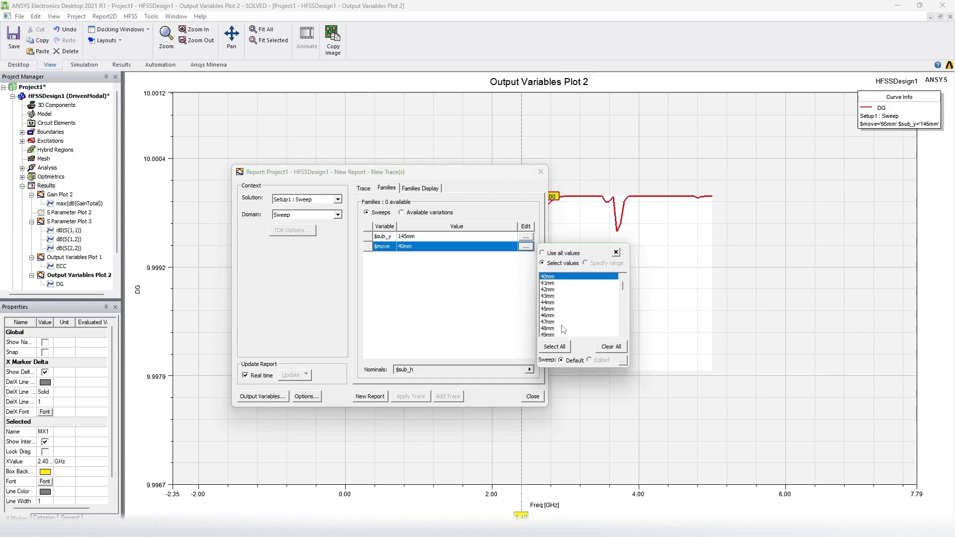
{"action": "scroll", "coordinate": [564, 329], "scroll_direction": "down", "scroll_amount": 7}
{"action": "left_click", "coordinate": [557, 303]}
{"action": "left_click", "coordinate": [471, 322]}
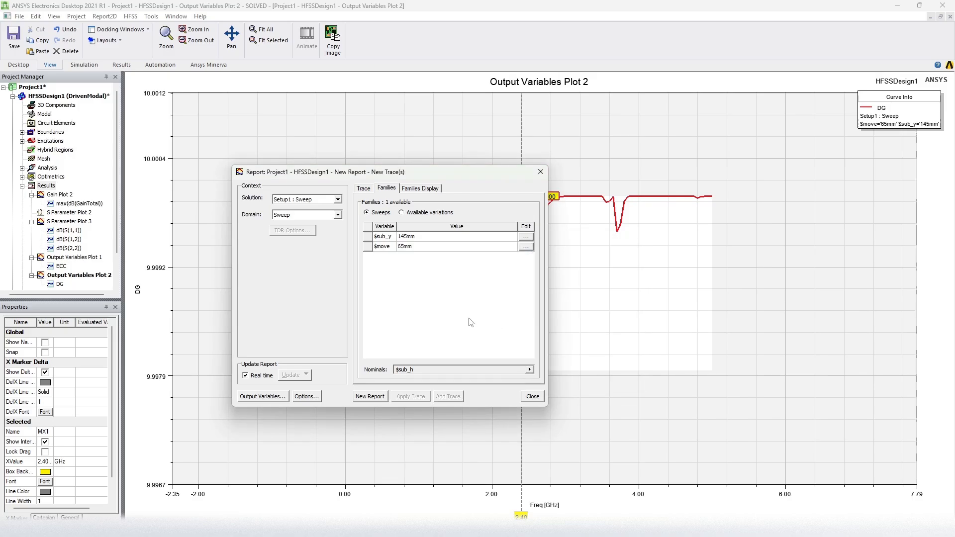
{"action": "left_click", "coordinate": [368, 189]}
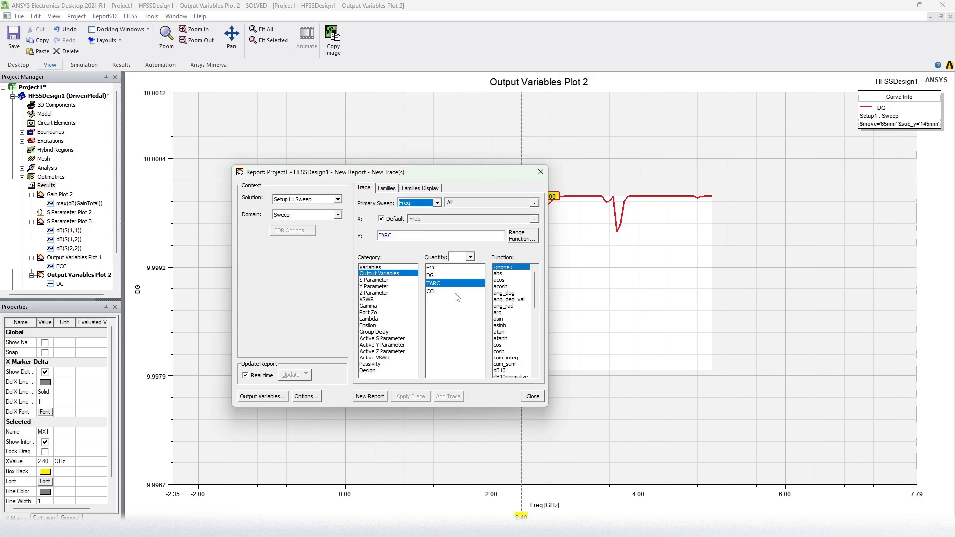
{"action": "left_click", "coordinate": [377, 402]}
{"action": "left_click", "coordinate": [533, 398]}
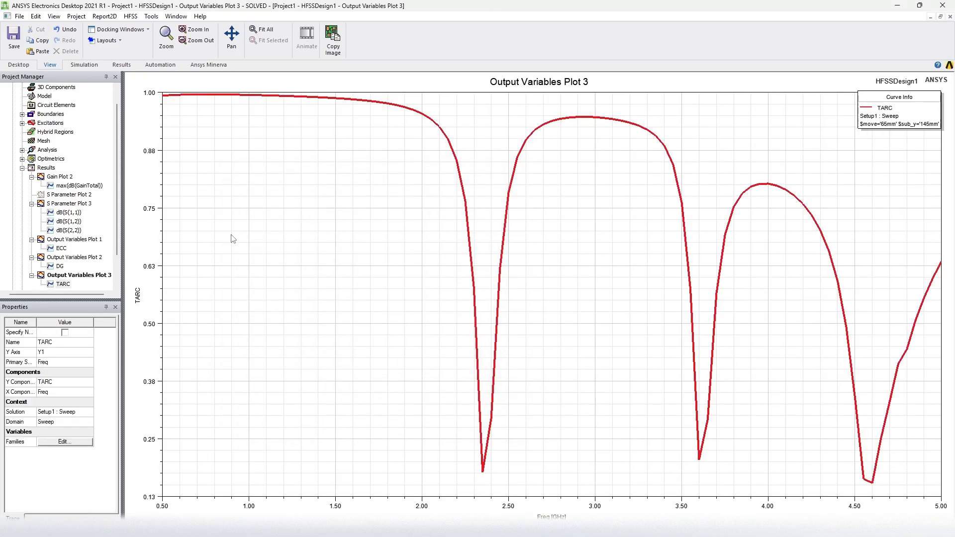
Examine the curves around the 2.40 GHz marker in S Parameter Plot 3, highlighting the dB(S(1,1)) trace
{"action": "double_click", "coordinate": [70, 204]}
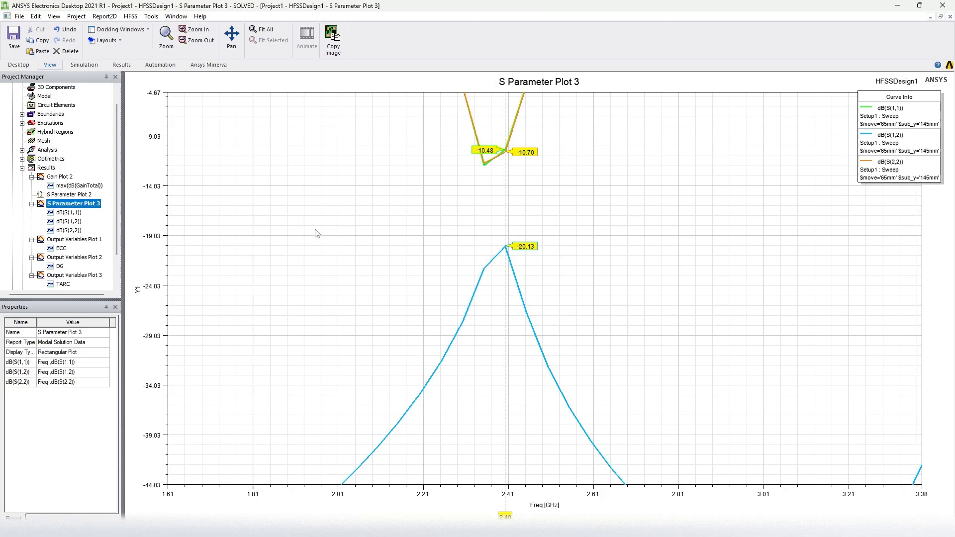
{"action": "scroll", "coordinate": [406, 182], "scroll_direction": "down", "scroll_amount": 4}
{"action": "scroll", "coordinate": [411, 185], "scroll_direction": "up", "scroll_amount": 4}
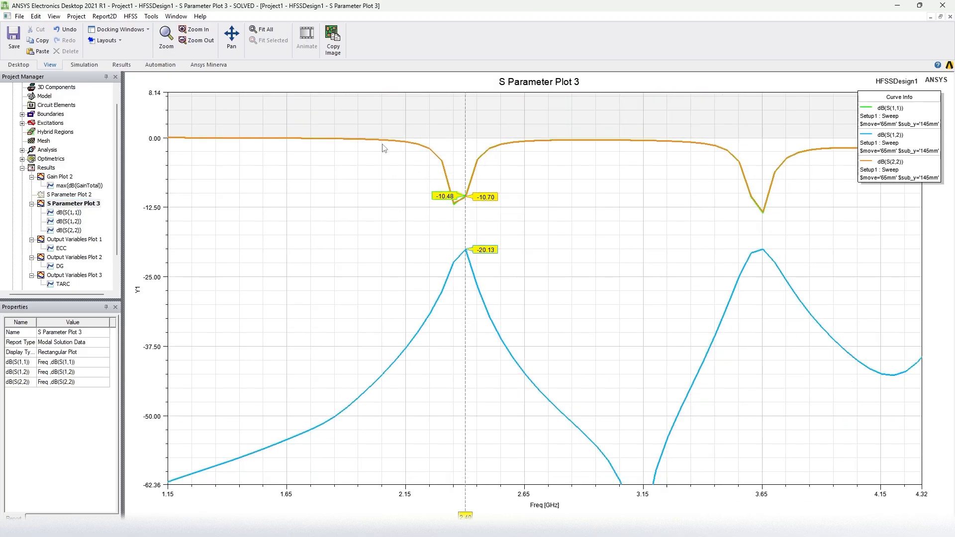
{"action": "left_click", "coordinate": [68, 213]}
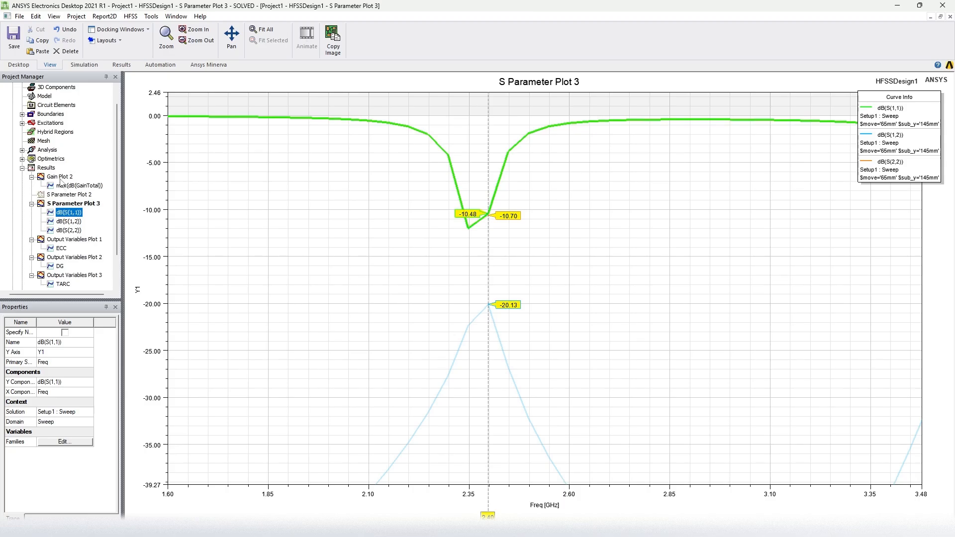
Start another rectangular modal solution data plot and limit its $sub_y family to 145mm
{"action": "right_click", "coordinate": [47, 168]}
{"action": "mouse_move", "coordinate": [99, 191]}
{"action": "left_click", "coordinate": [269, 192]}
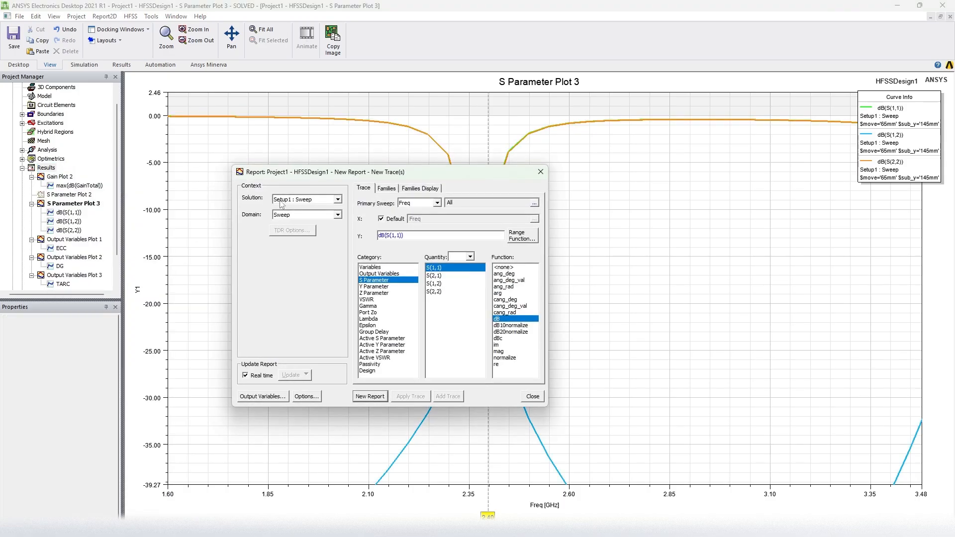
{"action": "left_click", "coordinate": [389, 190]}
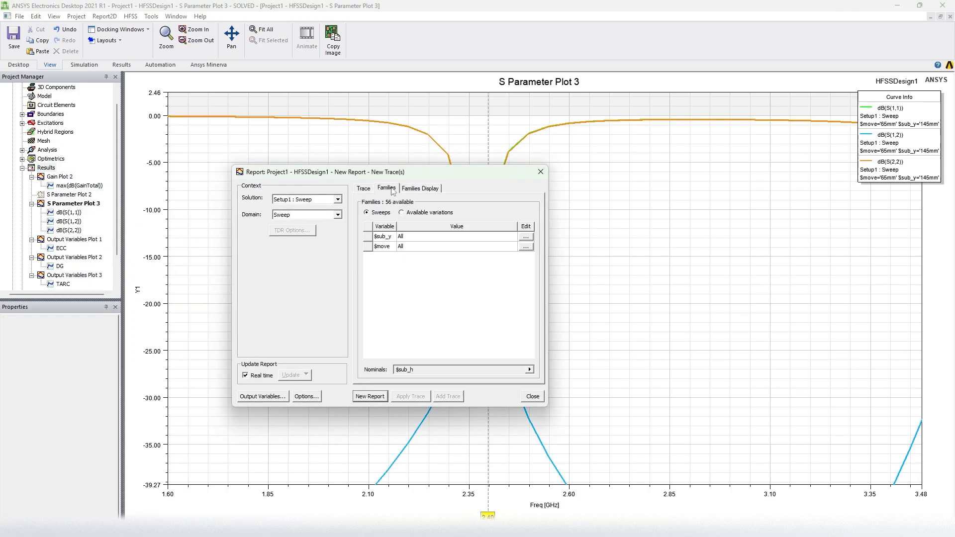
{"action": "left_click", "coordinate": [525, 236]}
{"action": "scroll", "coordinate": [557, 266], "scroll_direction": "down", "scroll_amount": 7}
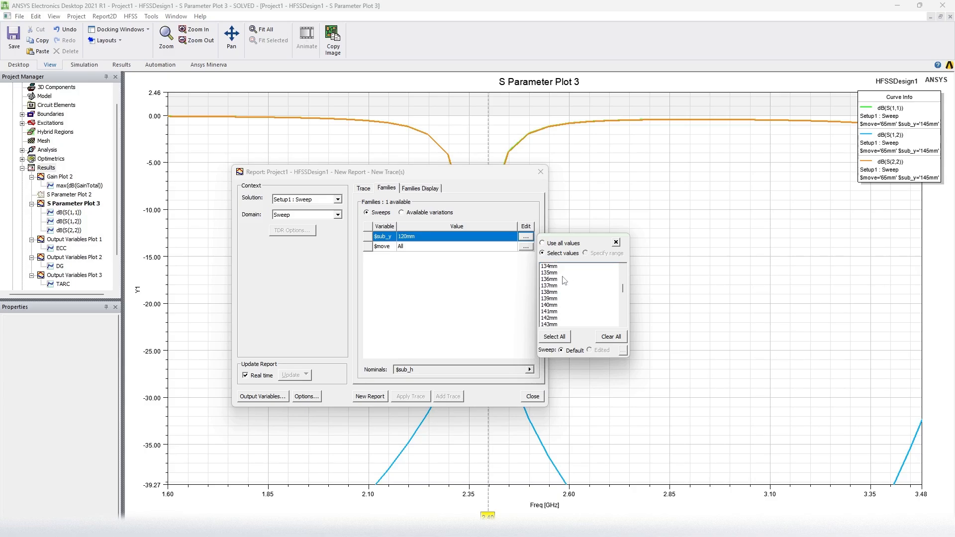
{"action": "left_click", "coordinate": [559, 293]}
Limit the report's $move family to 65mm, create the dB(S(1,1)) plot and close the report dialog
{"action": "left_click", "coordinate": [526, 246]}
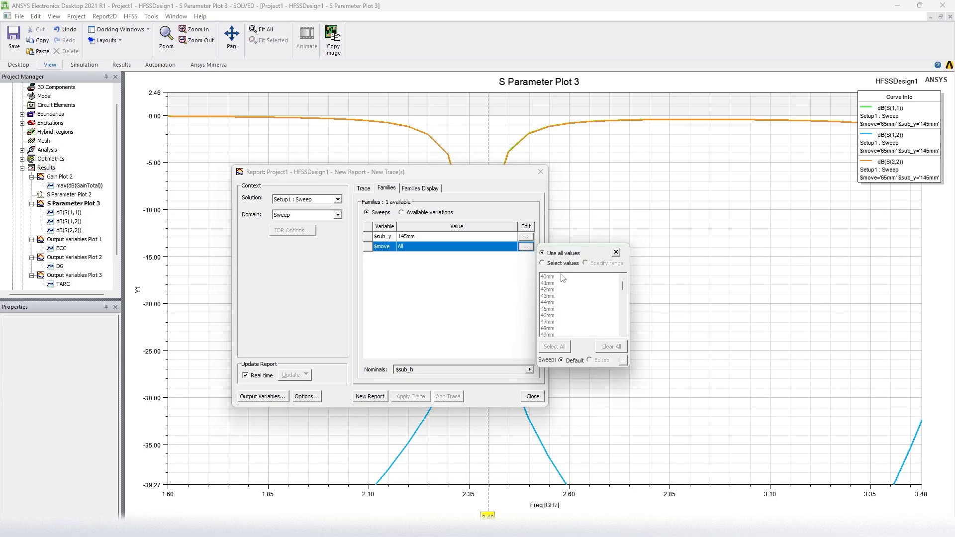
{"action": "left_click", "coordinate": [552, 276]}
{"action": "scroll", "coordinate": [575, 309], "scroll_direction": "down", "scroll_amount": 1}
{"action": "scroll", "coordinate": [576, 310], "scroll_direction": "down", "scroll_amount": 5}
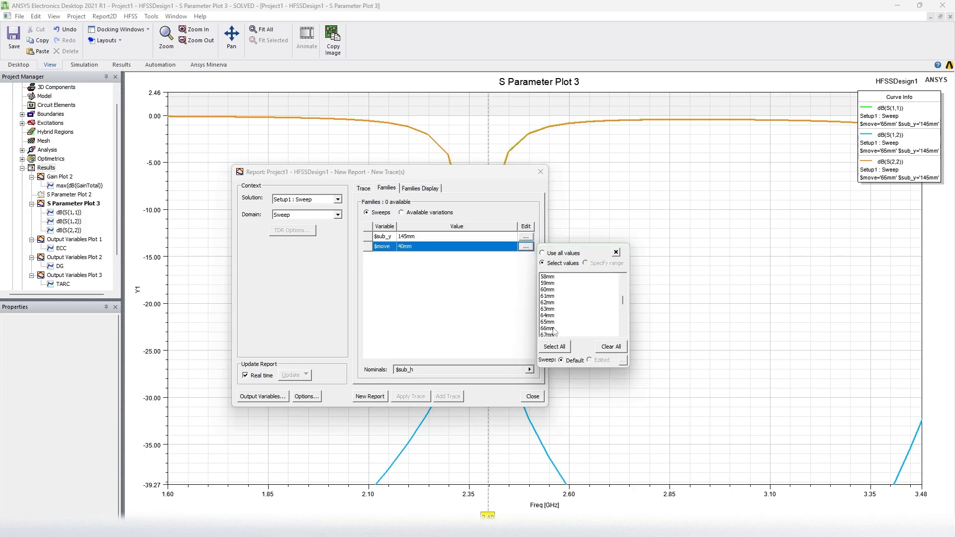
{"action": "left_click", "coordinate": [553, 326]}
{"action": "left_click", "coordinate": [368, 397]}
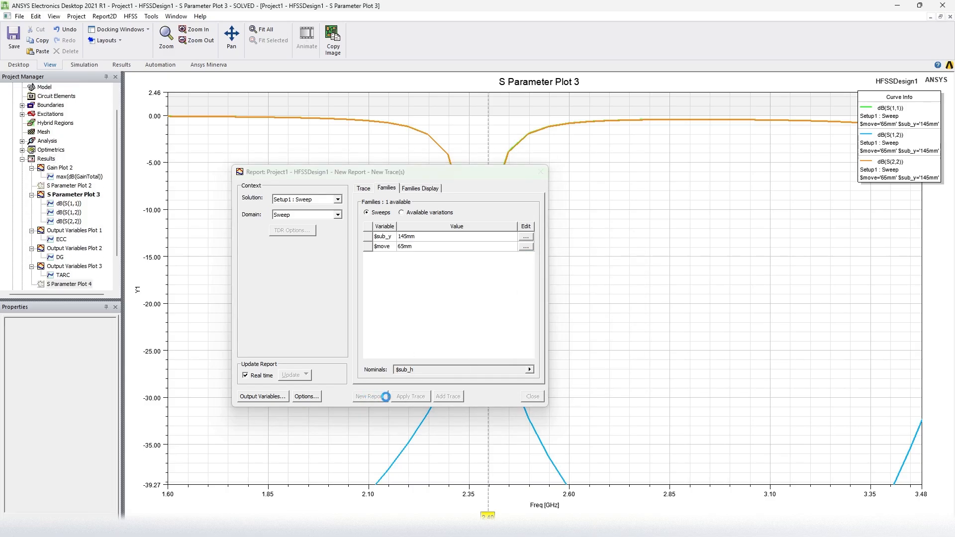
{"action": "left_click", "coordinate": [533, 396]}
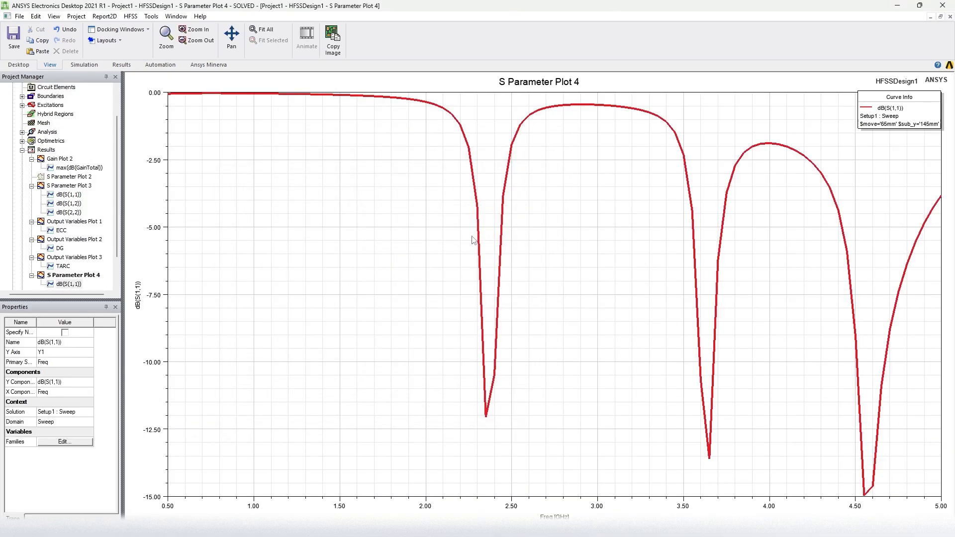
Compare S Parameter Plot 4 with Output Variables Plot 3, and add an X marker to the TARC plot at 2.40 GHz
{"action": "left_click", "coordinate": [77, 257]}
{"action": "left_click", "coordinate": [81, 276]}
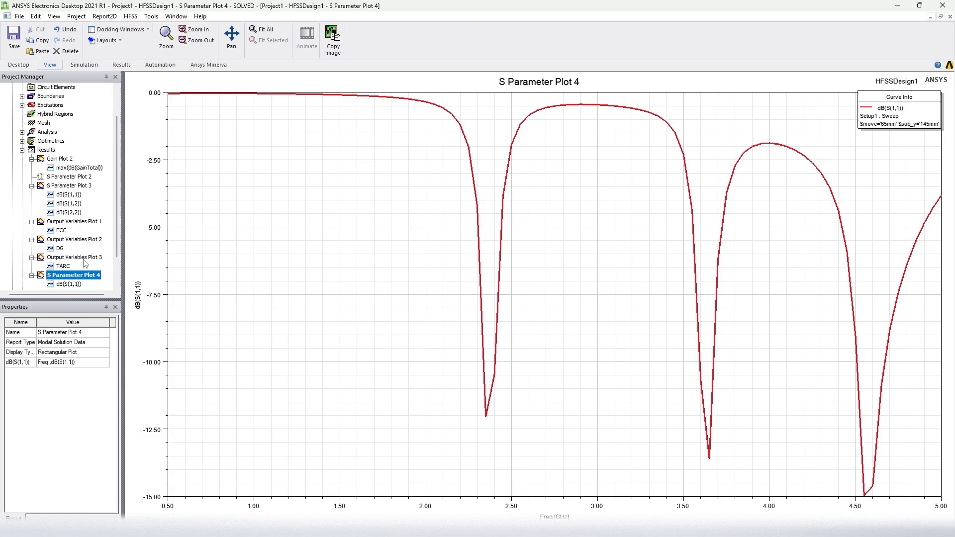
{"action": "left_click", "coordinate": [84, 259]}
{"action": "left_click", "coordinate": [86, 276]}
{"action": "left_click", "coordinate": [88, 259]}
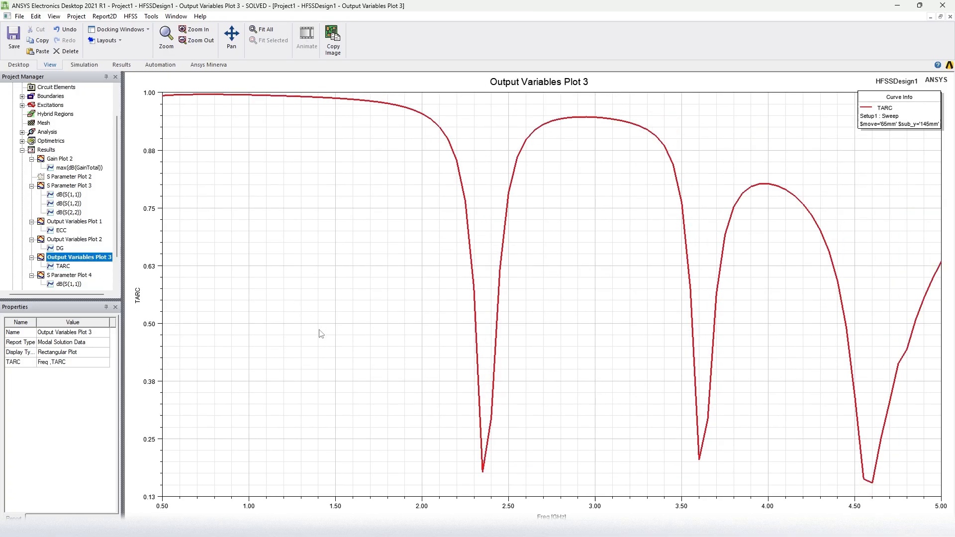
{"action": "right_click", "coordinate": [294, 337]}
{"action": "mouse_move", "coordinate": [330, 343]}
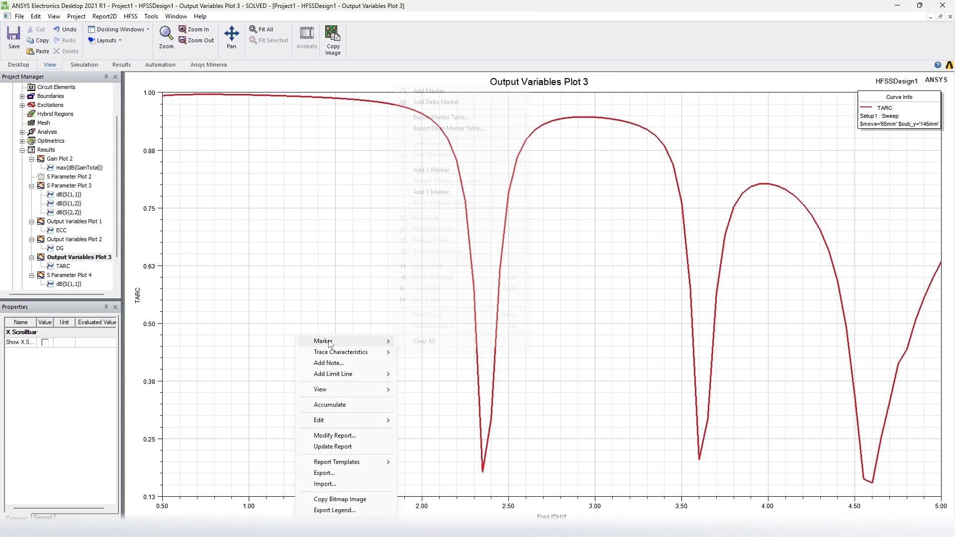
{"action": "left_click", "coordinate": [425, 170]}
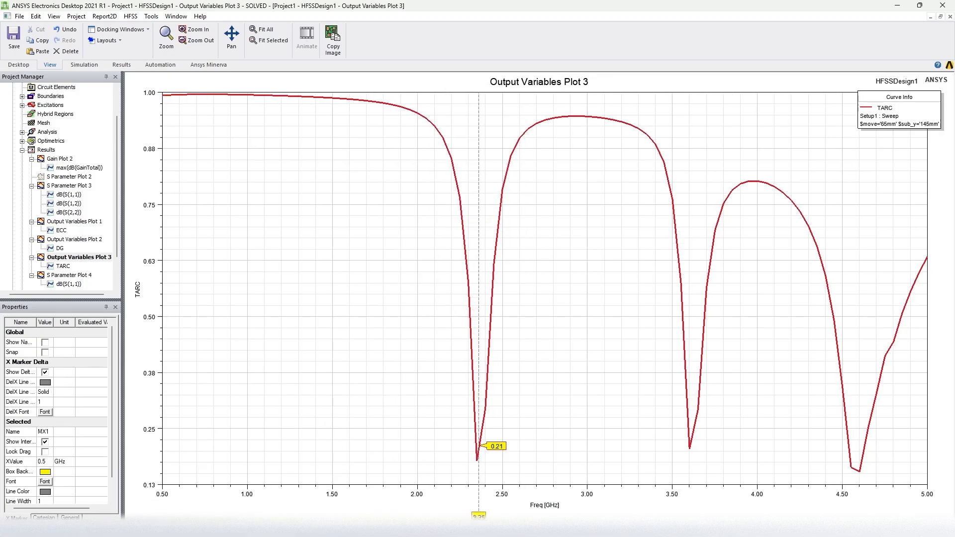
{"action": "left_click_drag", "start_coordinate": [479, 425], "coordinate": [486, 426]}
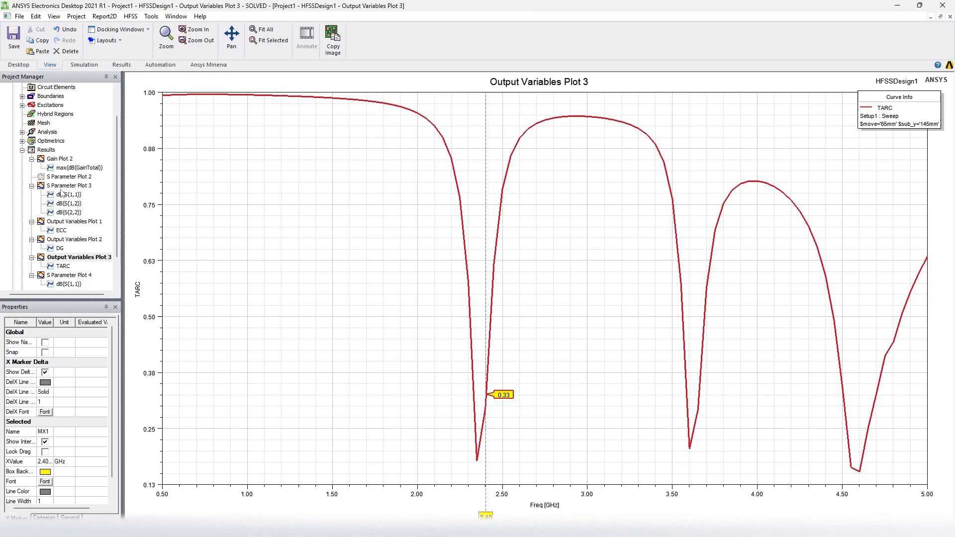
Start a new rectangular modal solution data plot of the CCL output variable
{"action": "right_click", "coordinate": [48, 151]}
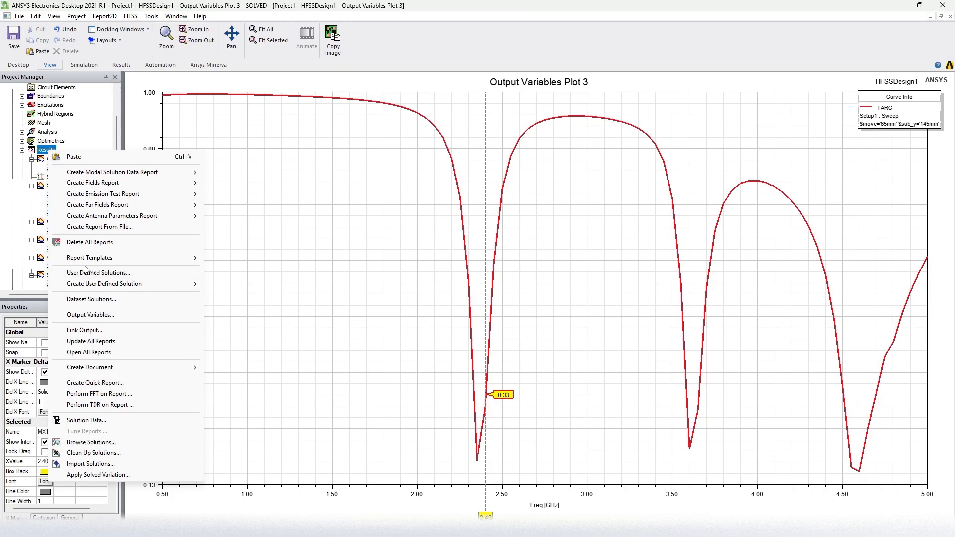
{"action": "mouse_move", "coordinate": [93, 174]}
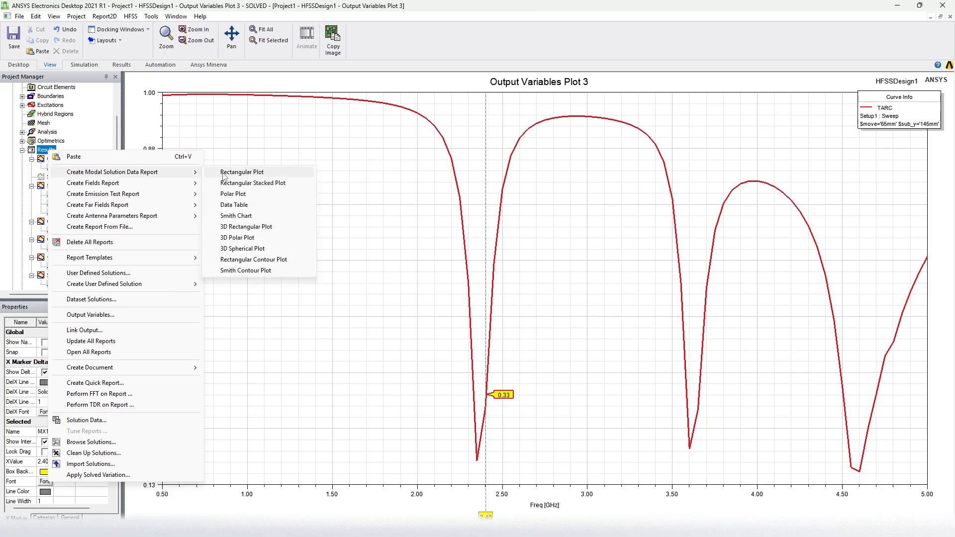
{"action": "left_click", "coordinate": [241, 172]}
{"action": "left_click", "coordinate": [396, 190]}
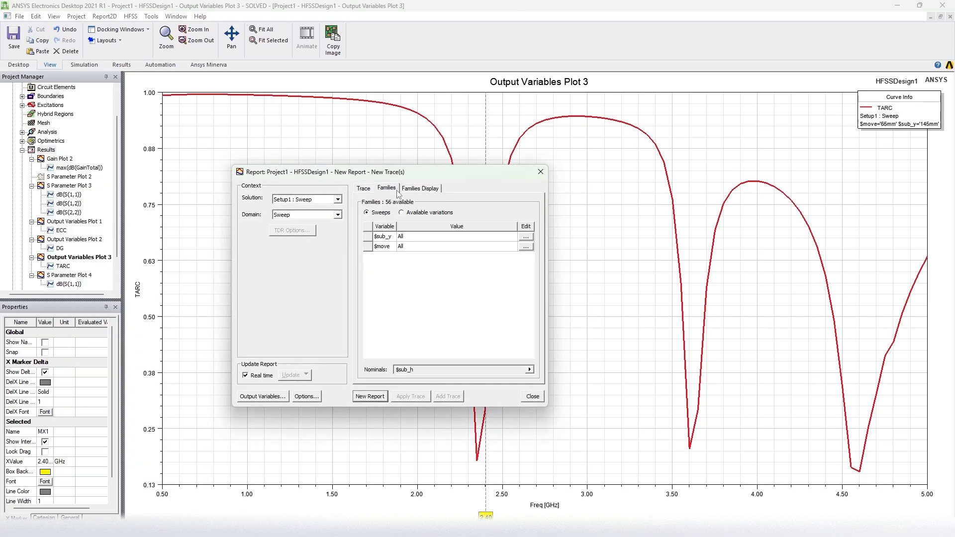
{"action": "left_click", "coordinate": [368, 189]}
{"action": "left_click", "coordinate": [383, 275]}
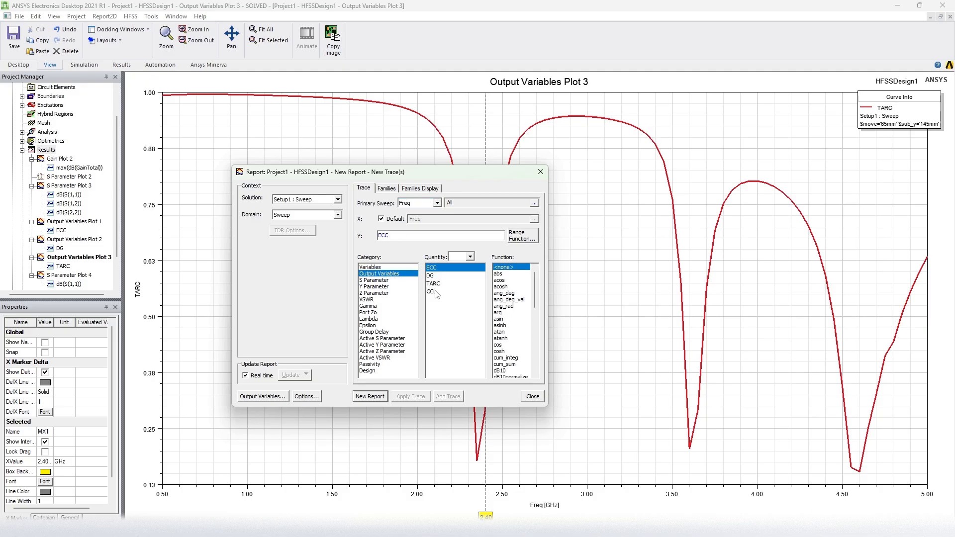
Limit the CCL report's $sub_y family to 145mm
{"action": "left_click", "coordinate": [391, 190]}
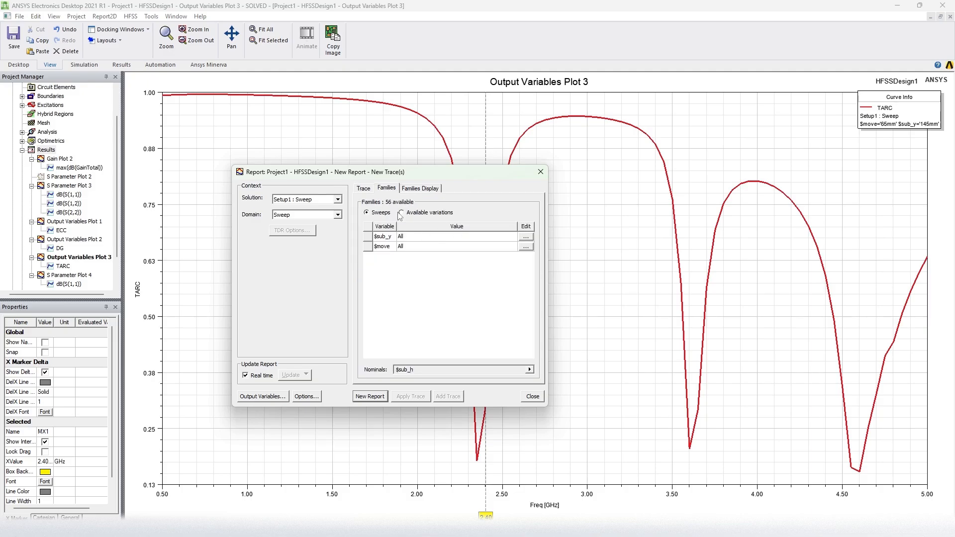
{"action": "left_click", "coordinate": [510, 240]}
{"action": "left_click", "coordinate": [526, 237]}
{"action": "left_click", "coordinate": [557, 269]}
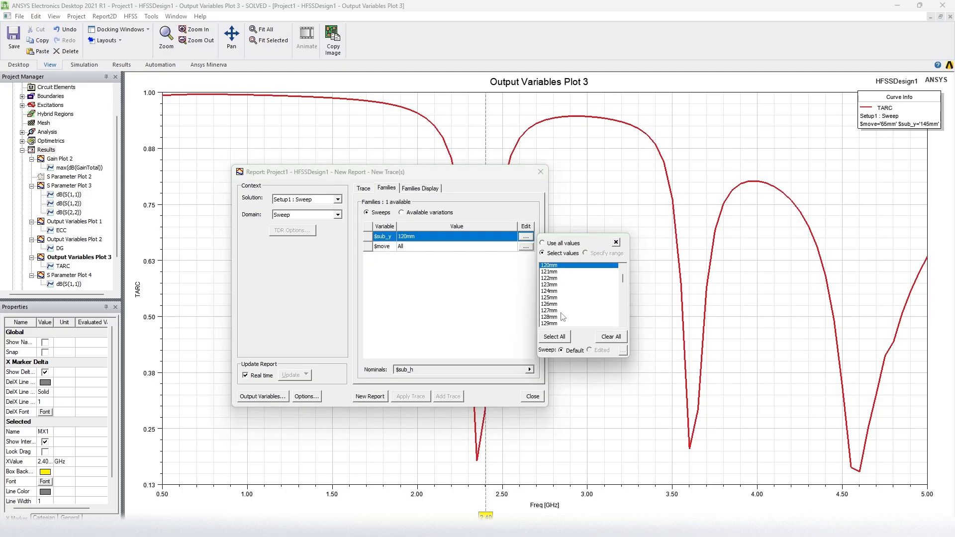
{"action": "scroll", "coordinate": [559, 313], "scroll_direction": "down", "scroll_amount": 5}
{"action": "scroll", "coordinate": [558, 312], "scroll_direction": "down", "scroll_amount": 1}
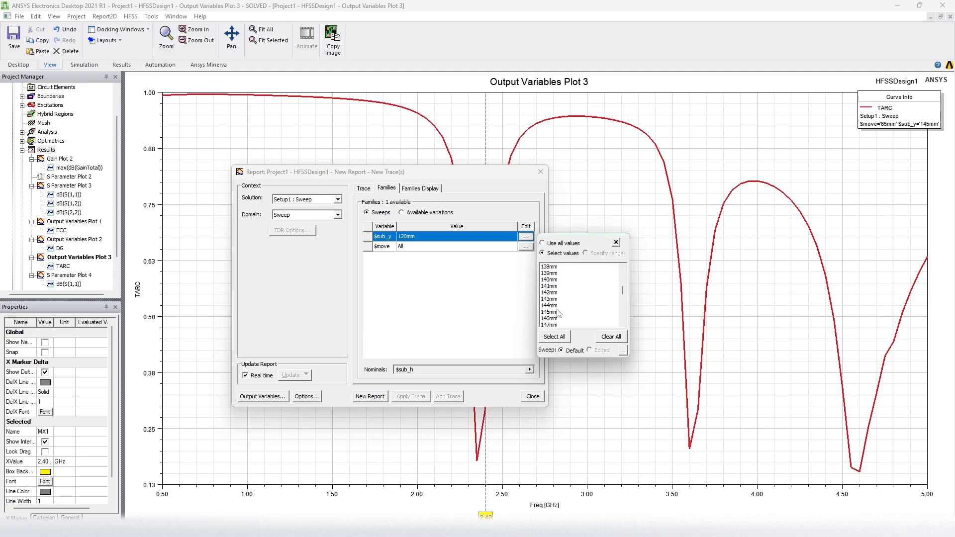
{"action": "left_click", "coordinate": [556, 313]}
Limit the CCL report's $move family to 65mm, try to create the plot, and close the report dialog
{"action": "left_click", "coordinate": [526, 247]}
{"action": "left_click", "coordinate": [552, 277]}
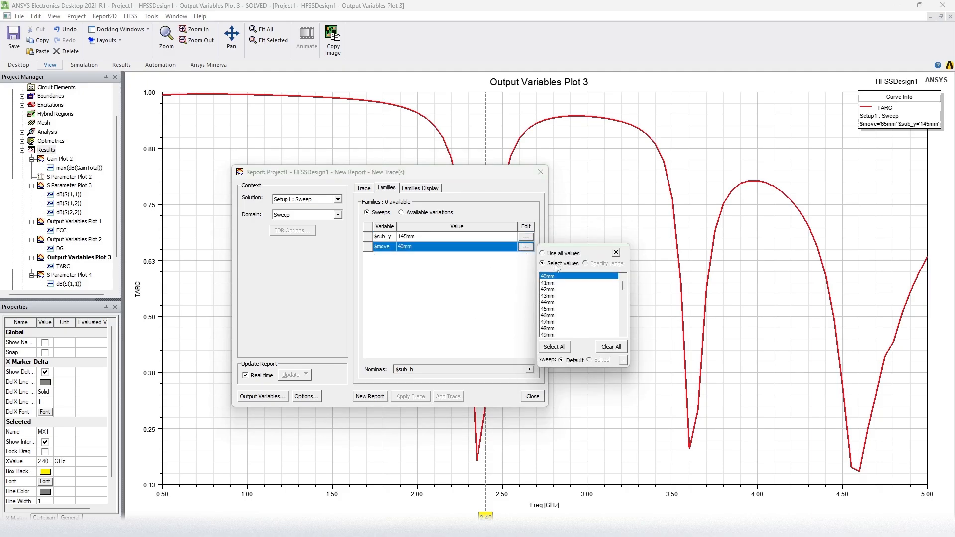
{"action": "scroll", "coordinate": [562, 326], "scroll_direction": "down", "scroll_amount": 5}
{"action": "scroll", "coordinate": [561, 327], "scroll_direction": "down", "scroll_amount": 1}
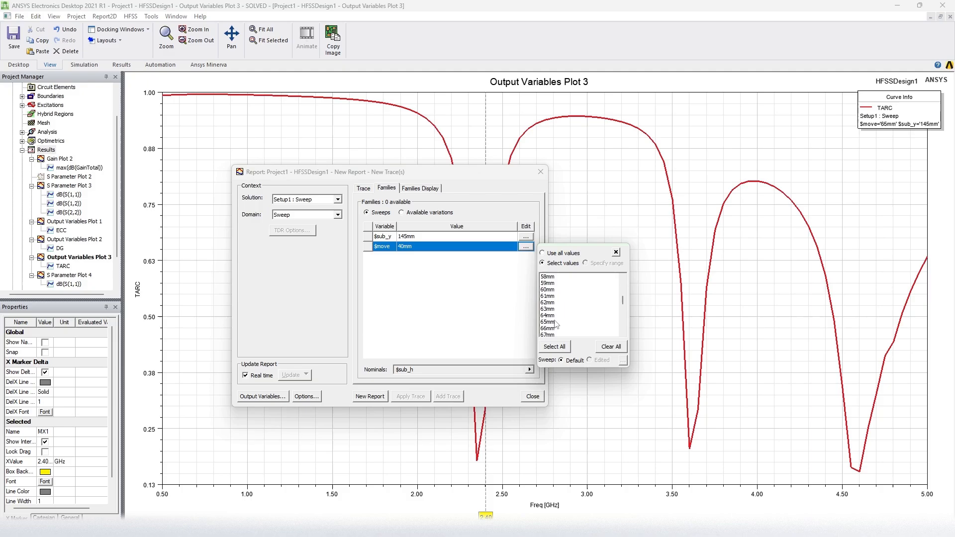
{"action": "left_click", "coordinate": [557, 326]}
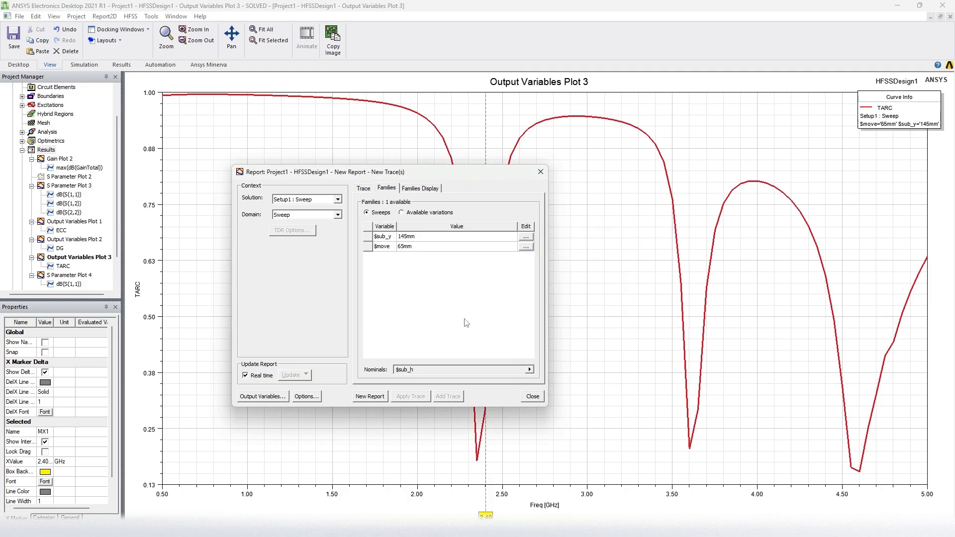
{"action": "left_click", "coordinate": [370, 396]}
{"action": "left_click", "coordinate": [432, 310]}
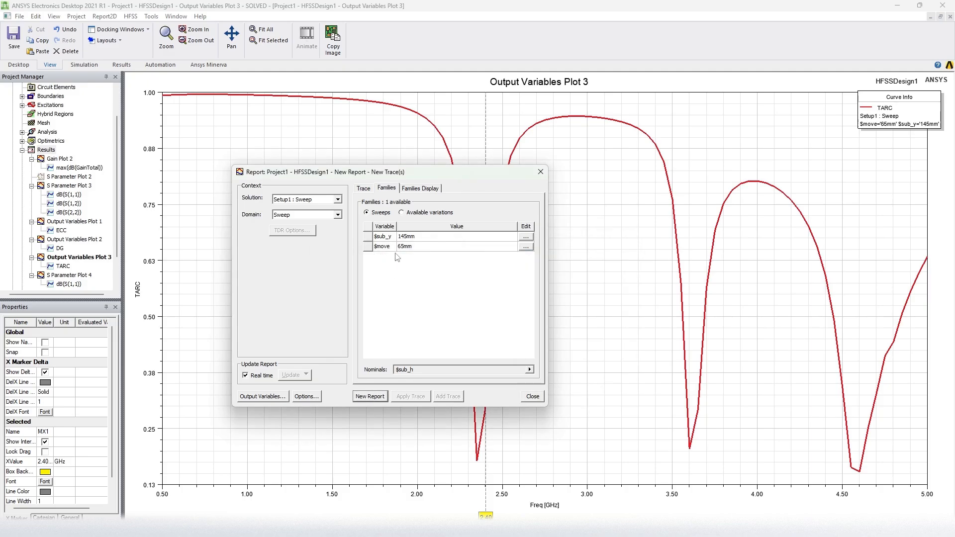
{"action": "left_click", "coordinate": [373, 189]}
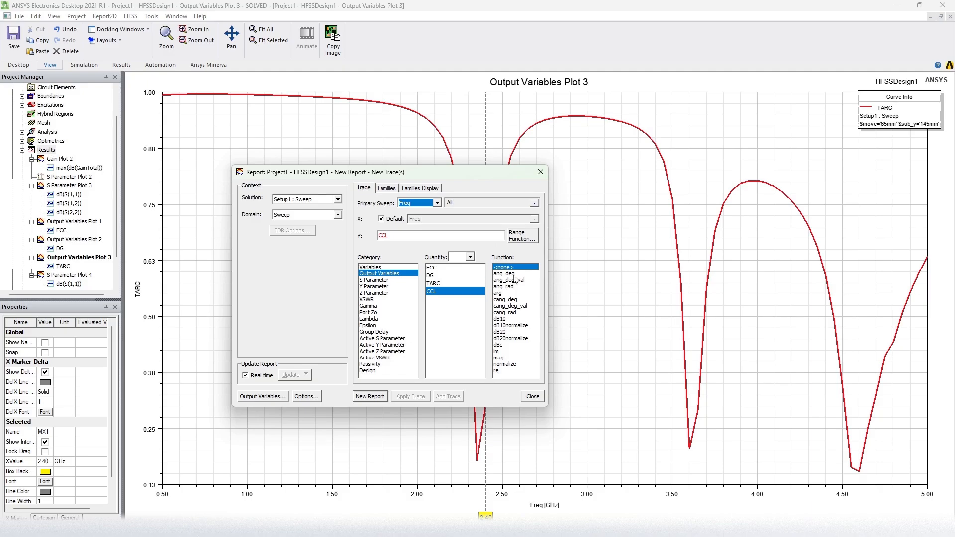
{"action": "left_click", "coordinate": [530, 400]}
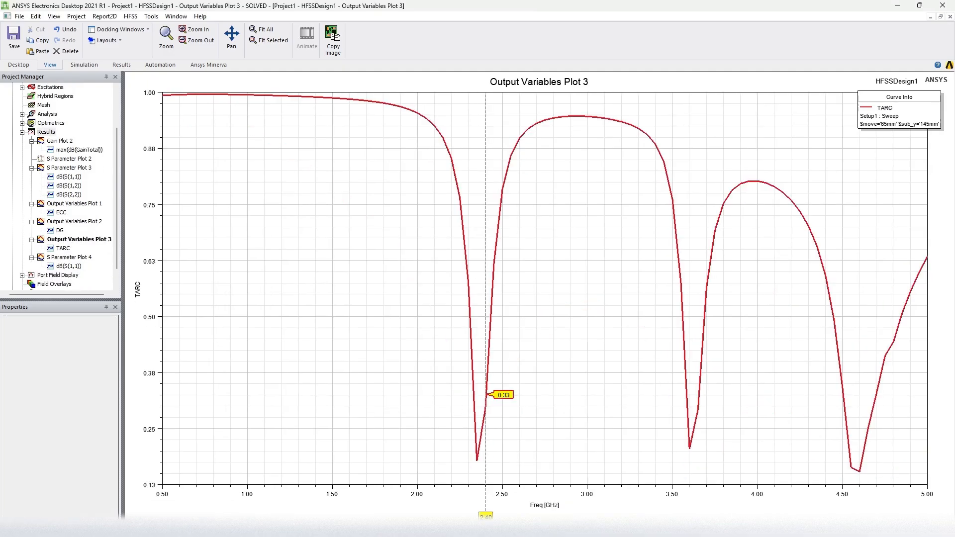
Bring up S Parameter Plot 4, and re-enter the copied expression of the CCL output variable
{"action": "left_click", "coordinate": [67, 259]}
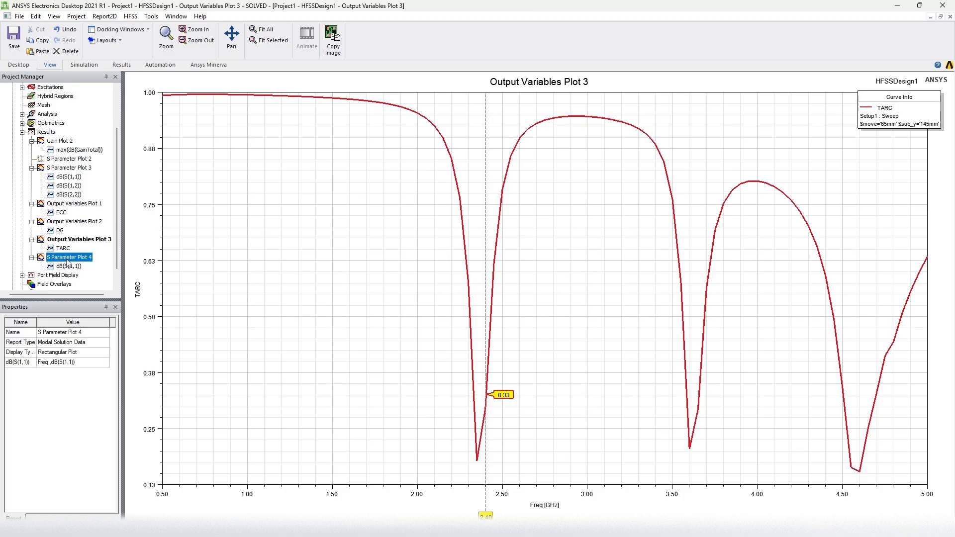
{"action": "double_click", "coordinate": [72, 260]}
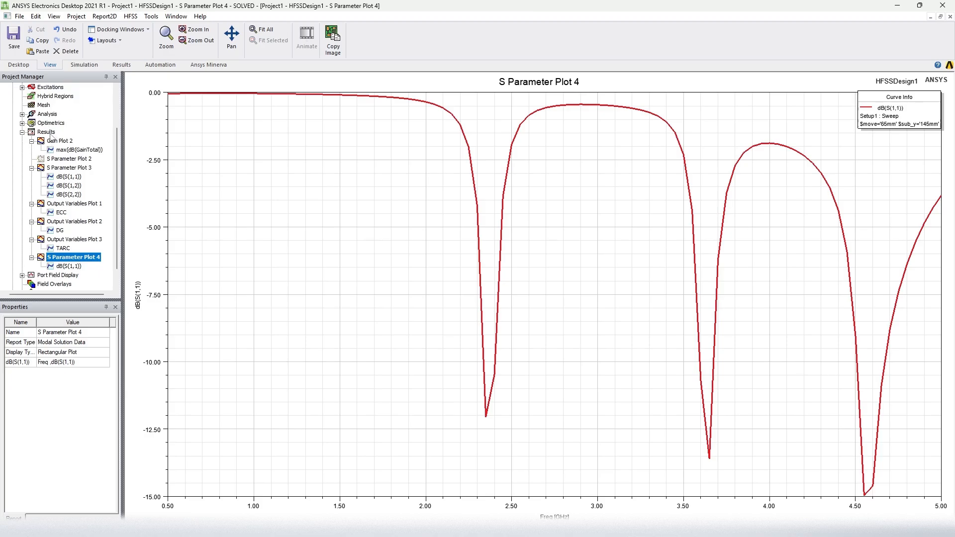
{"action": "right_click", "coordinate": [52, 133]}
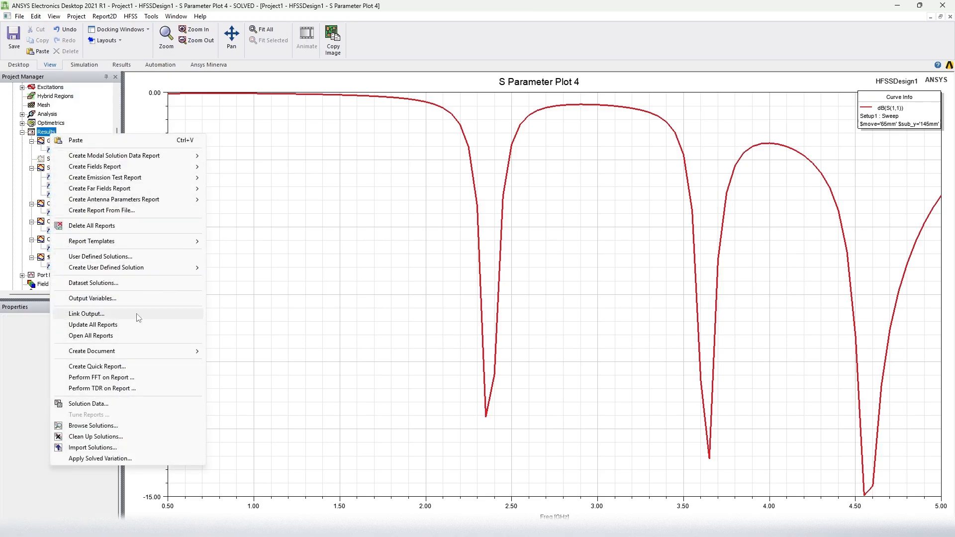
{"action": "left_click", "coordinate": [104, 299]}
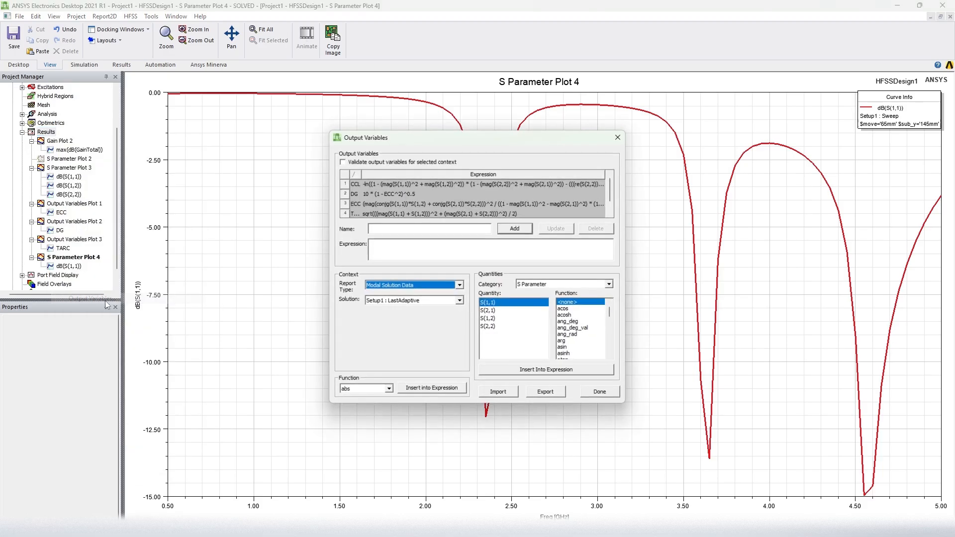
{"action": "left_click", "coordinate": [374, 183]}
{"action": "left_click_drag", "start_coordinate": [605, 259], "coordinate": [370, 243]}
{"action": "key", "text": "ctrl+c"}
{"action": "key", "text": "Delete"}
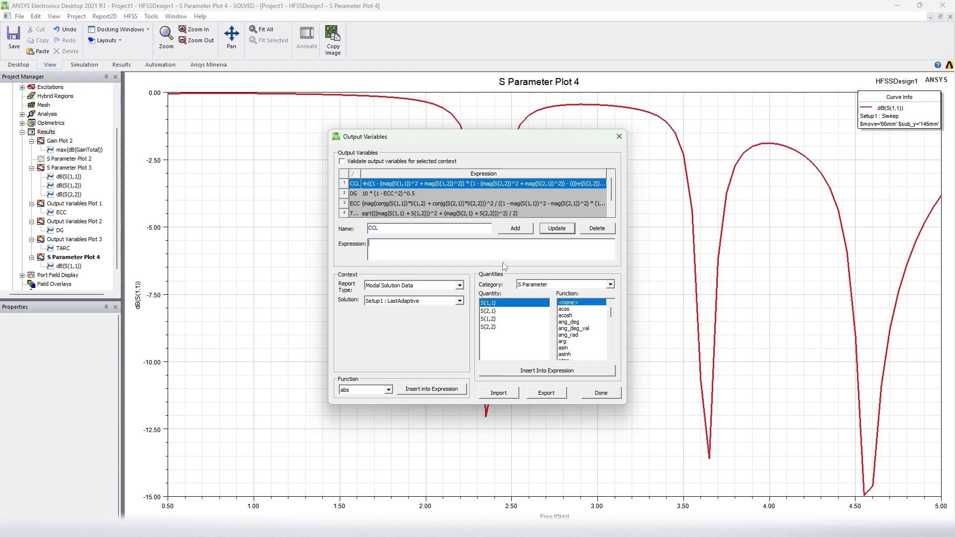
{"action": "key", "text": "ctrl+v"}
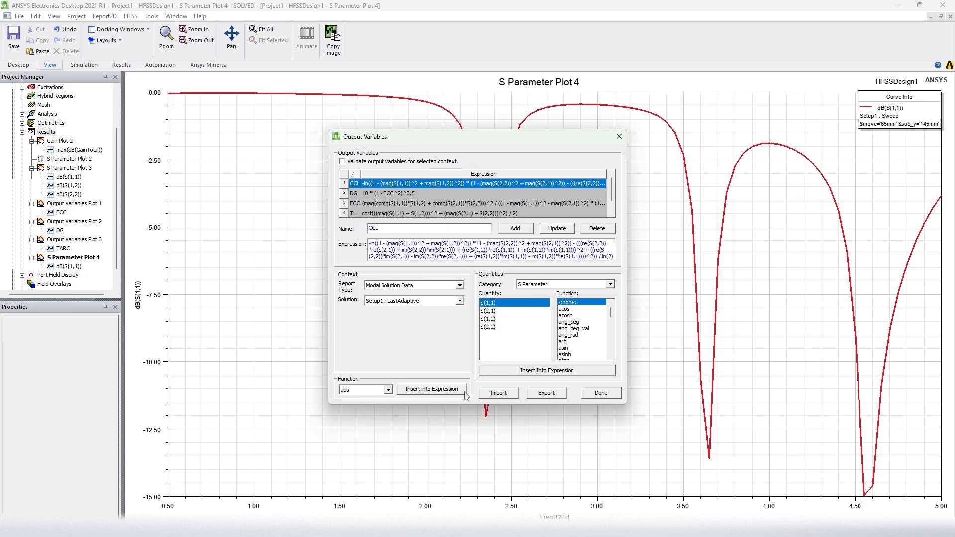
{"action": "left_click", "coordinate": [592, 395]}
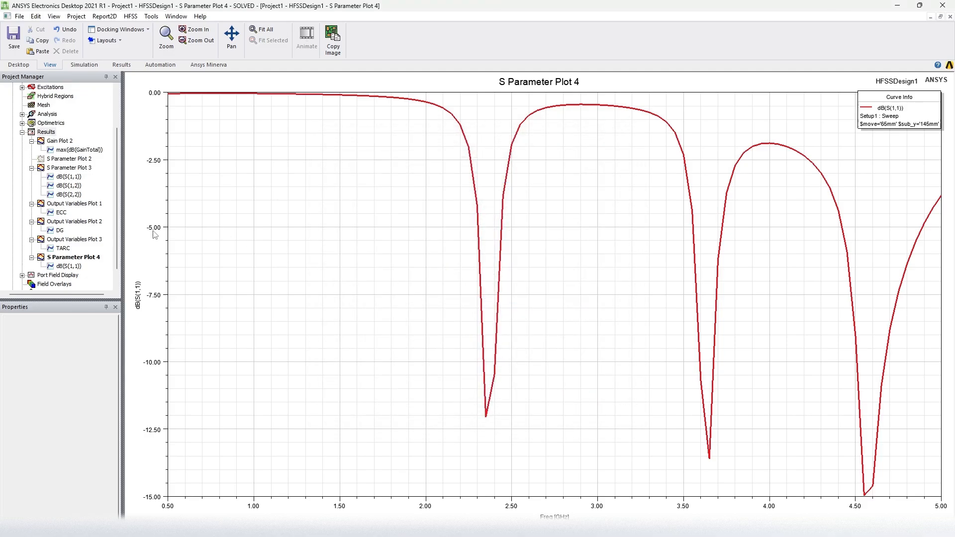
Start another rectangular modal solution data plot after the CCL edit and limit its $sub_y family to 145mm
{"action": "left_click", "coordinate": [68, 258]}
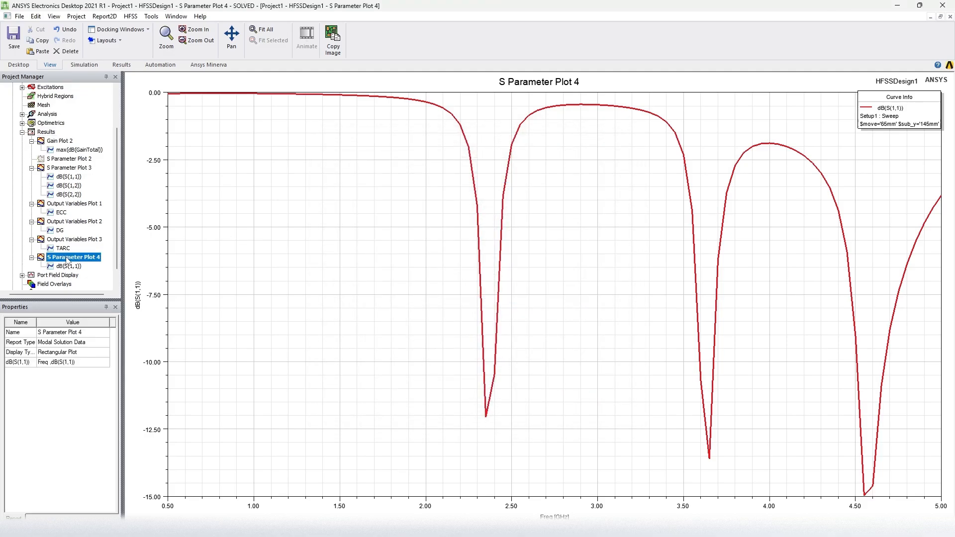
{"action": "right_click", "coordinate": [54, 133]}
{"action": "mouse_move", "coordinate": [129, 154]}
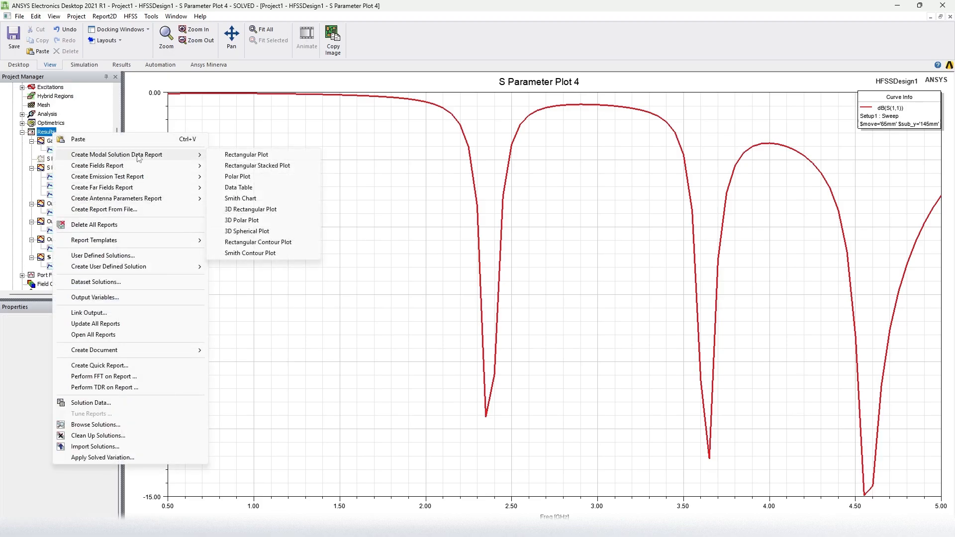
{"action": "left_click", "coordinate": [233, 155]}
{"action": "left_click", "coordinate": [396, 189]}
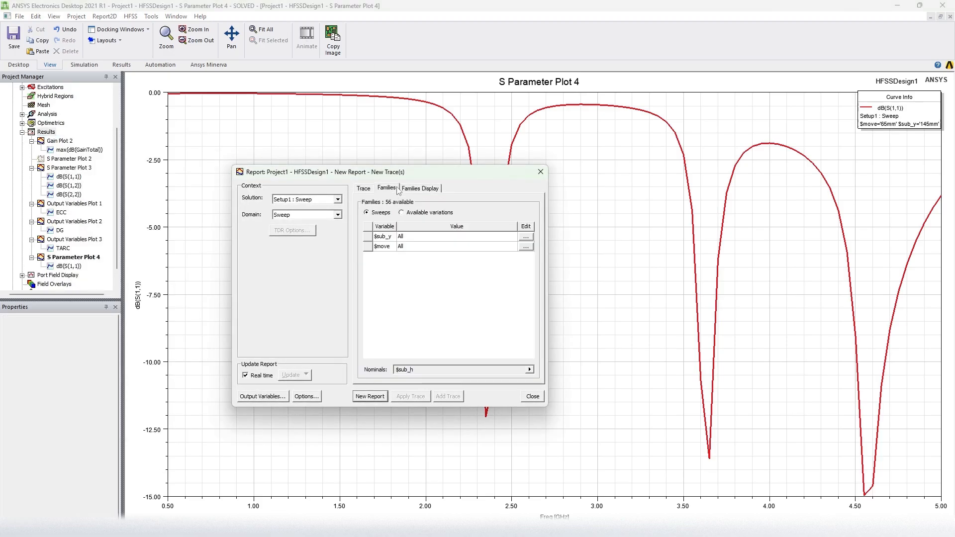
{"action": "left_click", "coordinate": [526, 237]}
{"action": "left_click", "coordinate": [556, 266]}
{"action": "scroll", "coordinate": [556, 288], "scroll_direction": "down", "scroll_amount": 6}
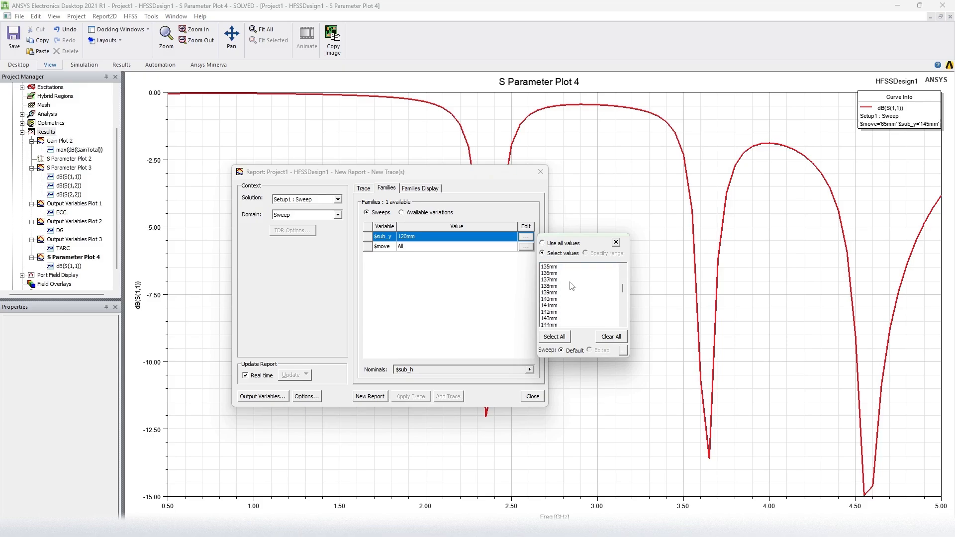
{"action": "left_click", "coordinate": [556, 312]}
Limit the new report's $move family to 65mm
{"action": "left_click", "coordinate": [515, 249]}
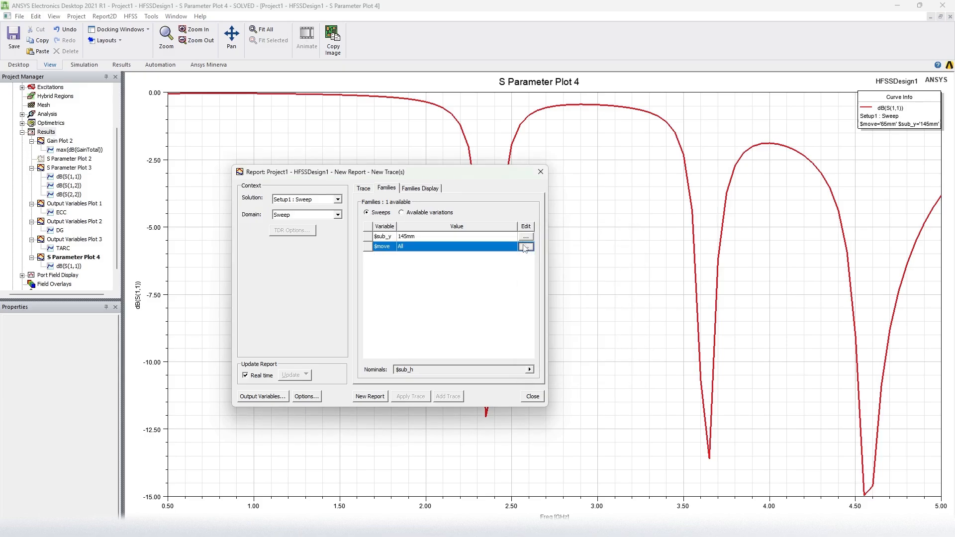
{"action": "left_click", "coordinate": [526, 247]}
{"action": "left_click", "coordinate": [557, 264]}
{"action": "scroll", "coordinate": [553, 286], "scroll_direction": "down", "scroll_amount": 9}
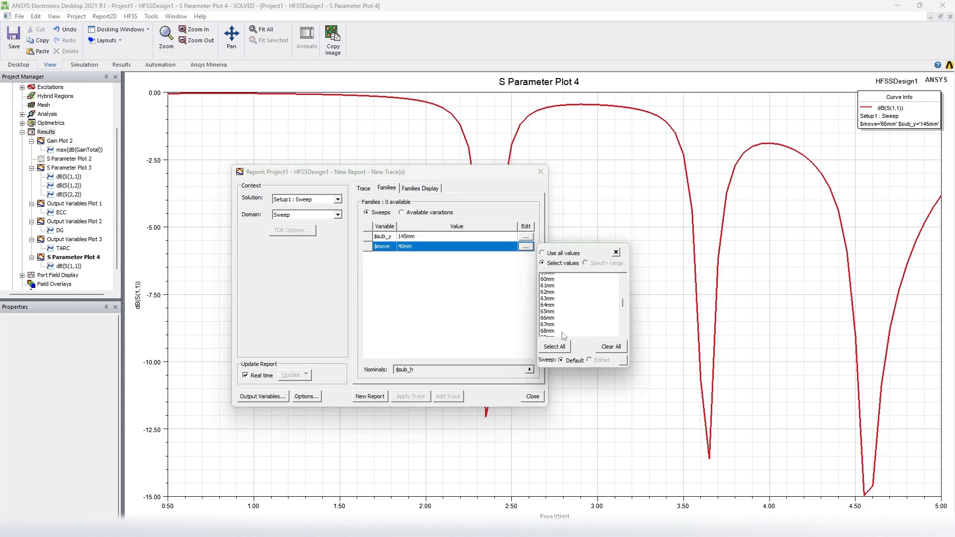
{"action": "scroll", "coordinate": [551, 288], "scroll_direction": "up", "scroll_amount": 2}
{"action": "left_click", "coordinate": [549, 281]}
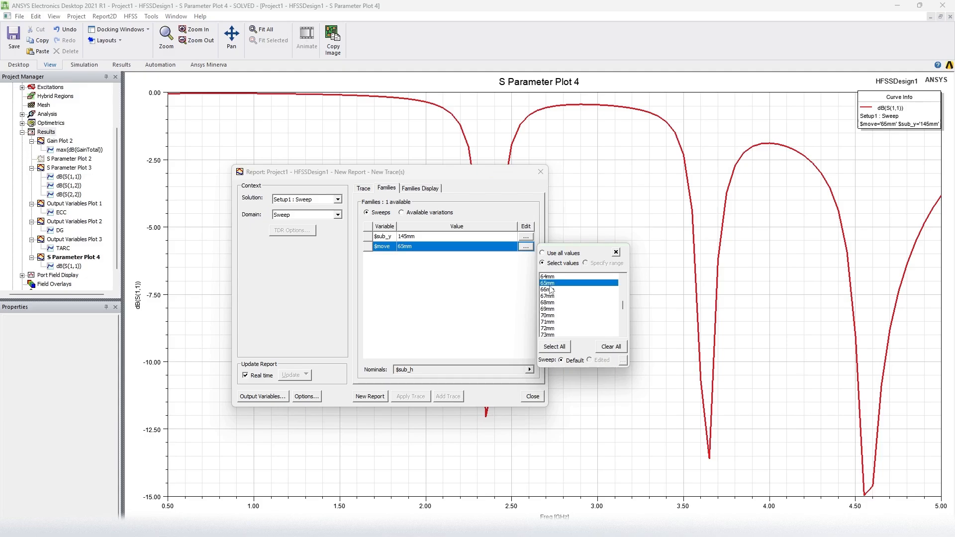
Plot the CCL output variable against frequency in a new report and close the report dialog
{"action": "left_click", "coordinate": [364, 189]}
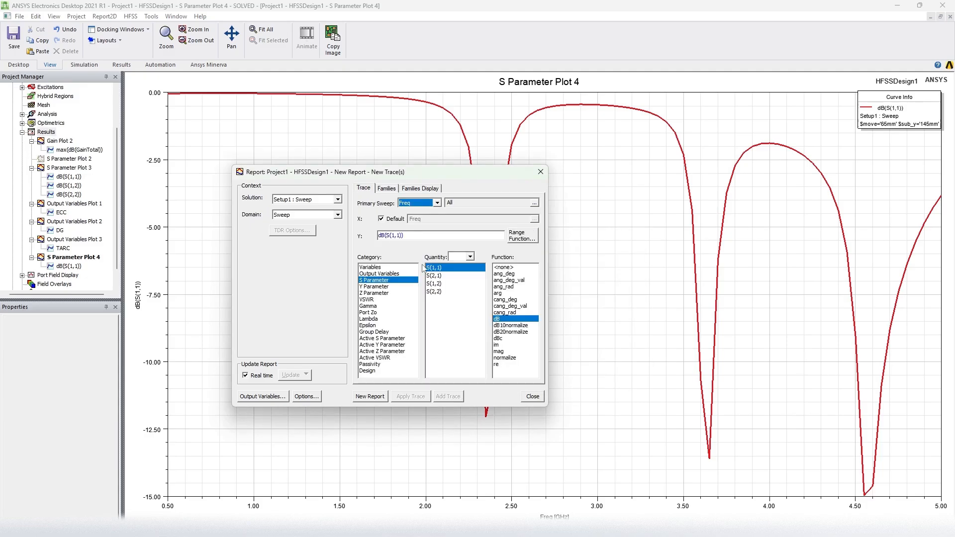
{"action": "left_click", "coordinate": [388, 274]}
{"action": "left_click", "coordinate": [431, 292]}
{"action": "left_click", "coordinate": [387, 189]}
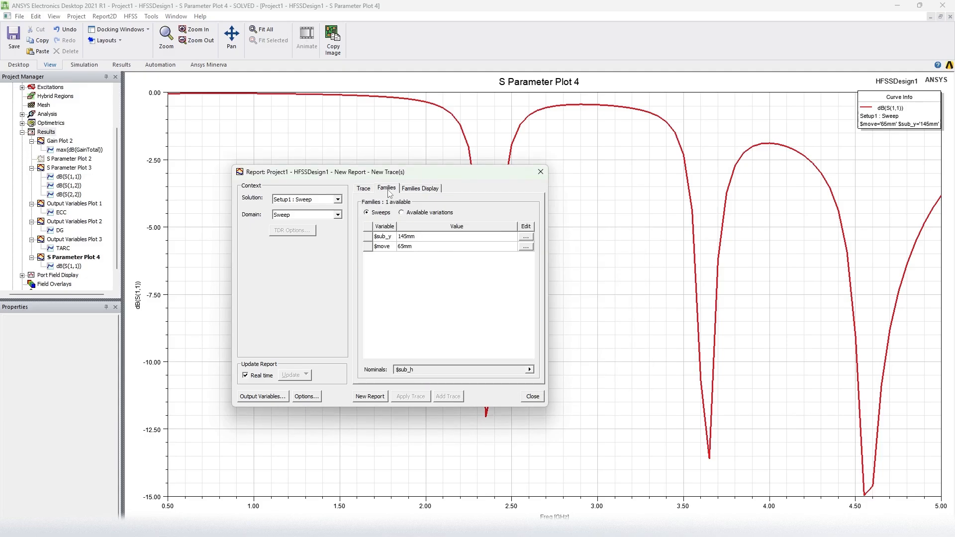
{"action": "left_click", "coordinate": [365, 189]}
{"action": "left_click", "coordinate": [379, 400]}
{"action": "left_click", "coordinate": [531, 397]}
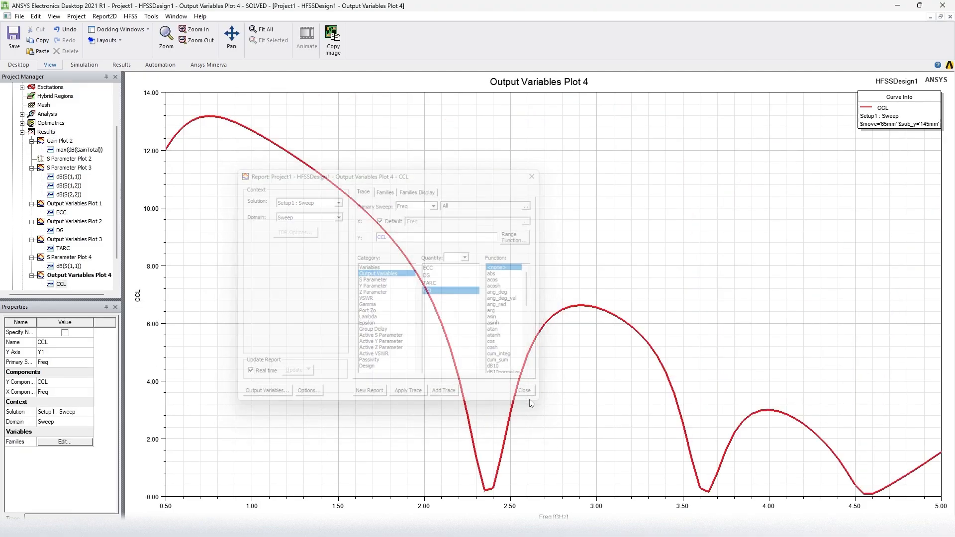
Add an X marker to the CCL plot and place it at about 2.4 GHz
{"action": "right_click", "coordinate": [369, 416]}
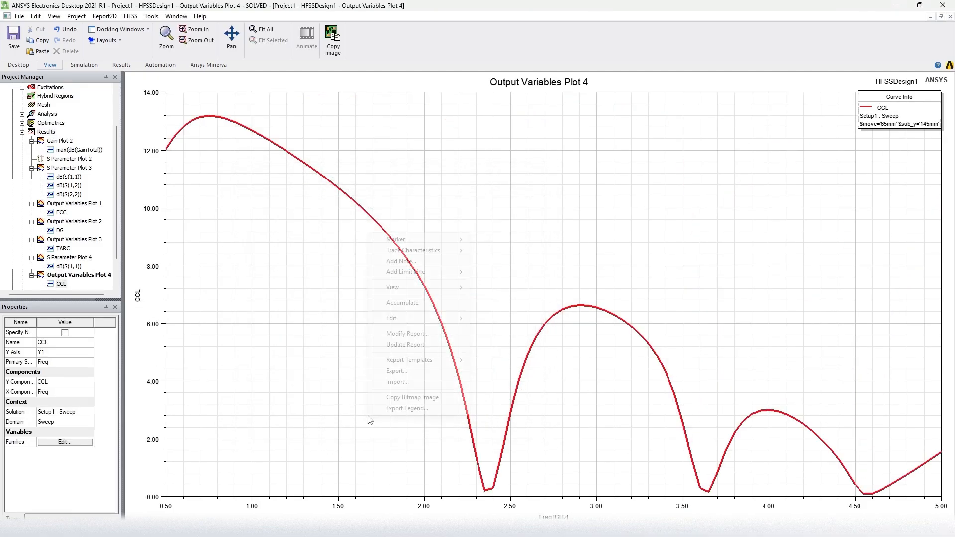
{"action": "mouse_move", "coordinate": [447, 239]}
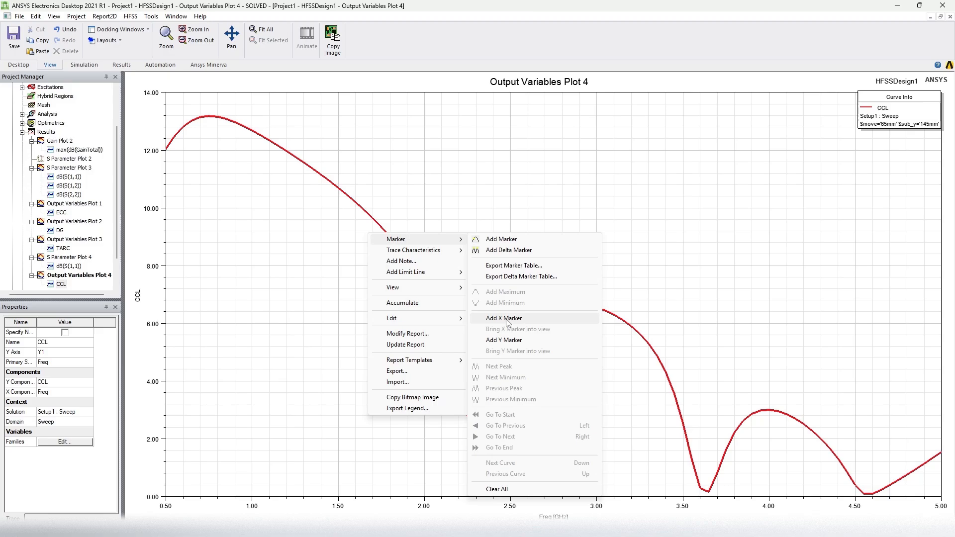
{"action": "left_click", "coordinate": [491, 321]}
{"action": "left_click_drag", "start_coordinate": [167, 515], "coordinate": [485, 514]}
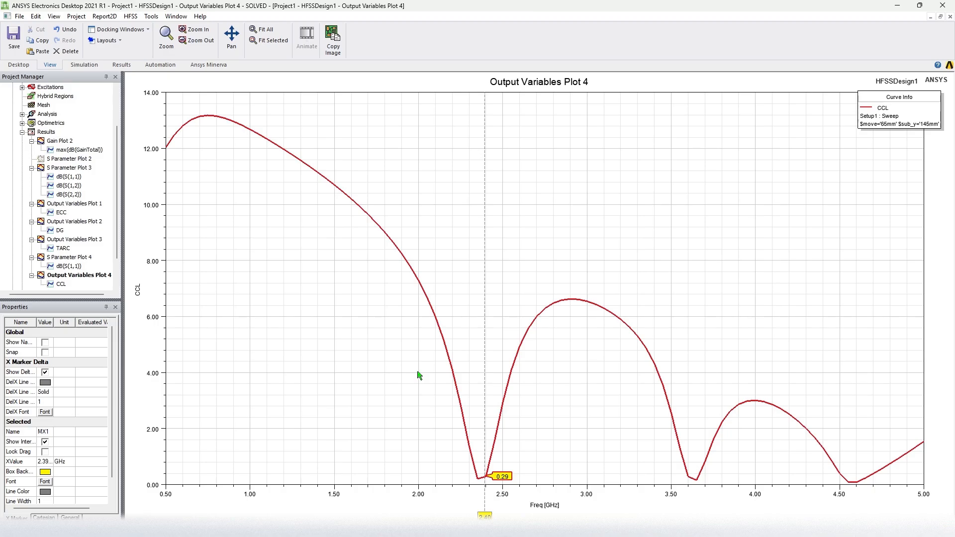
Bring up the 3D model of the two-element patch antenna
{"action": "left_click", "coordinate": [47, 132]}
{"action": "scroll", "coordinate": [17, 140], "scroll_direction": "up", "scroll_amount": 2}
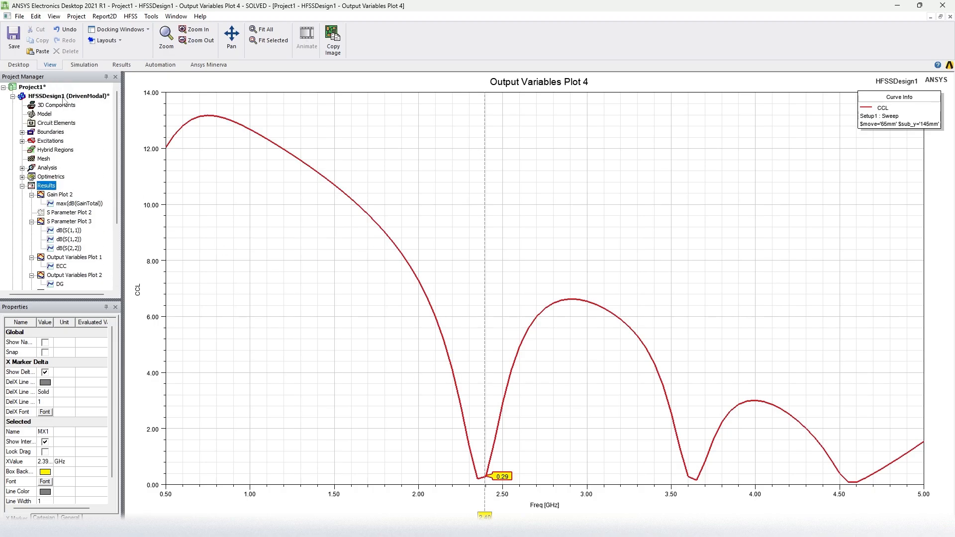
{"action": "double_click", "coordinate": [62, 98]}
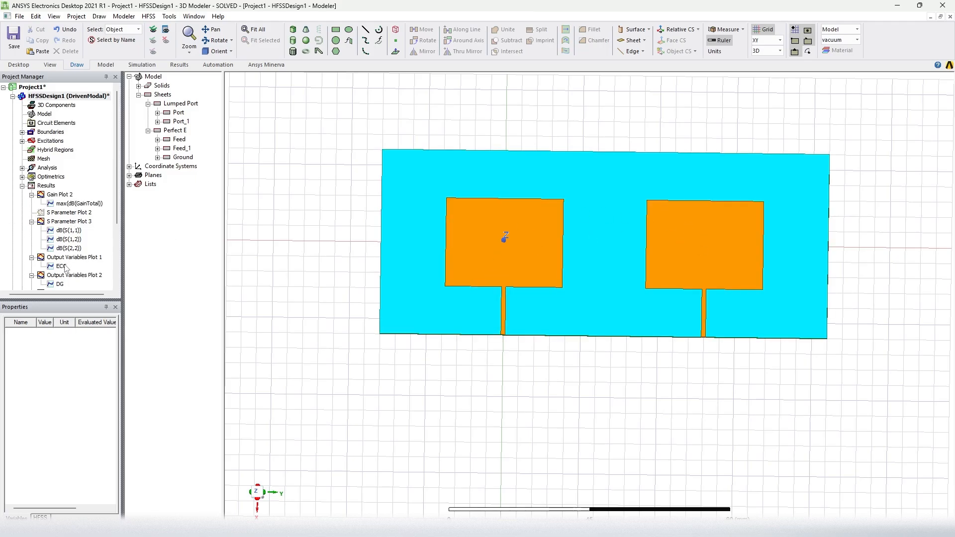
Examine the ECC trace's families and its output variable expression, close the dialogs, and return to the 3D model
{"action": "double_click", "coordinate": [61, 266]}
{"action": "left_click", "coordinate": [386, 189]}
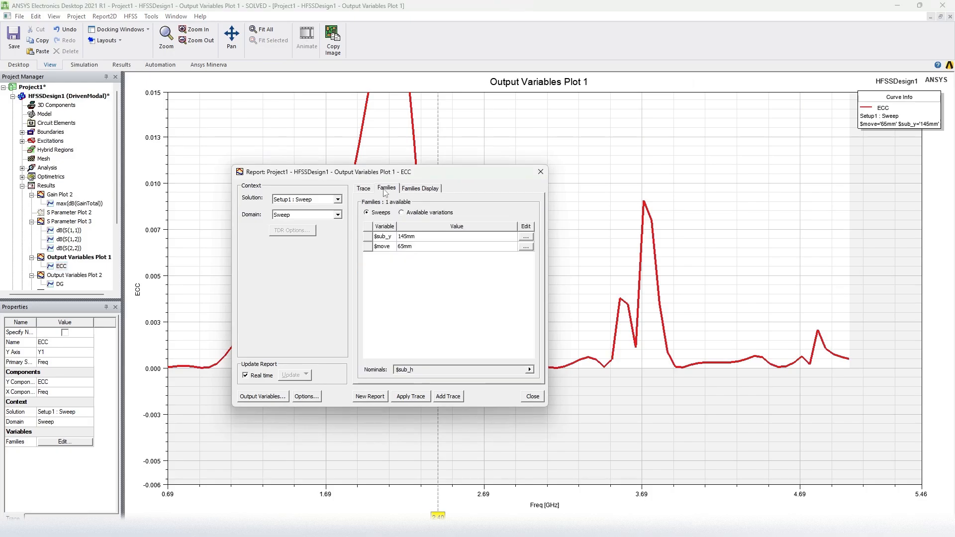
{"action": "left_click", "coordinate": [364, 188]}
{"action": "left_click", "coordinate": [262, 396]}
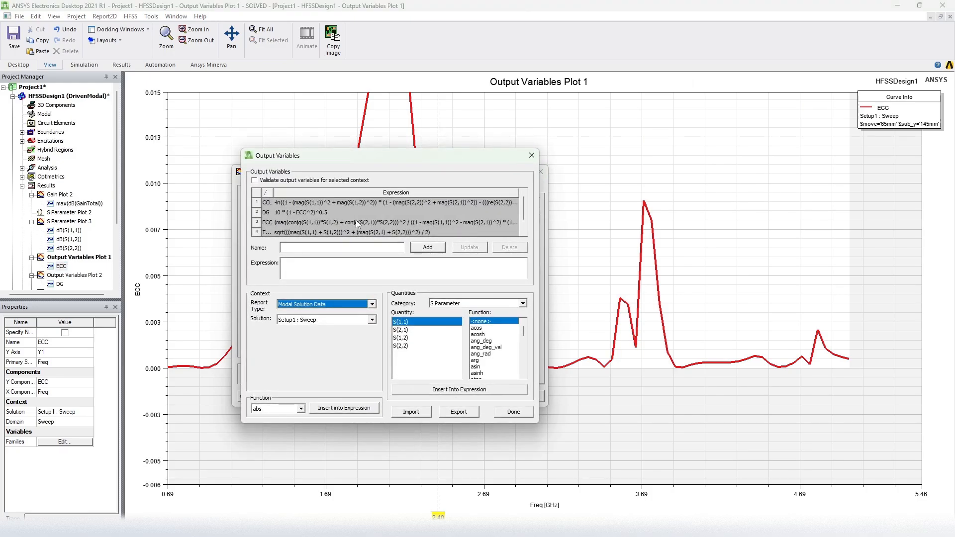
{"action": "left_click", "coordinate": [349, 222]}
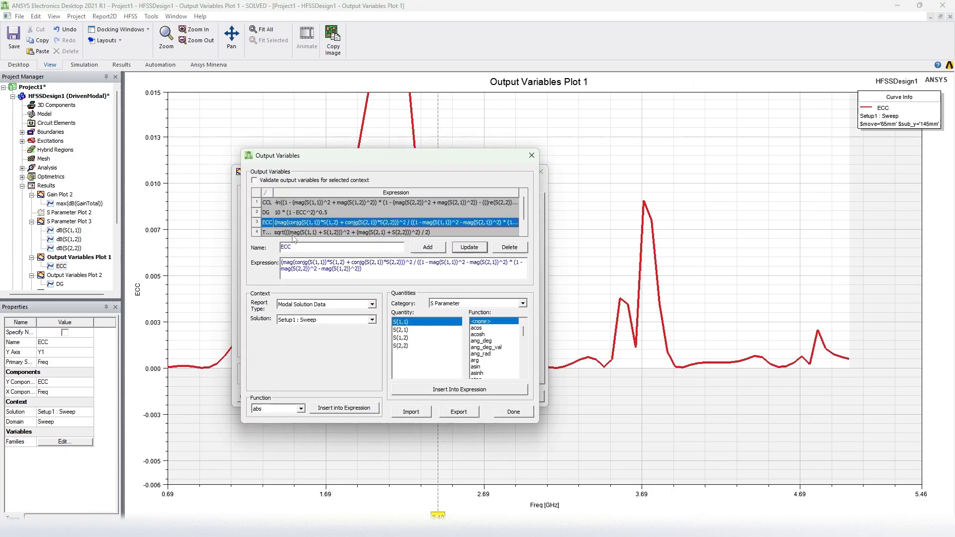
{"action": "double_click", "coordinate": [317, 263]}
{"action": "double_click", "coordinate": [337, 263]}
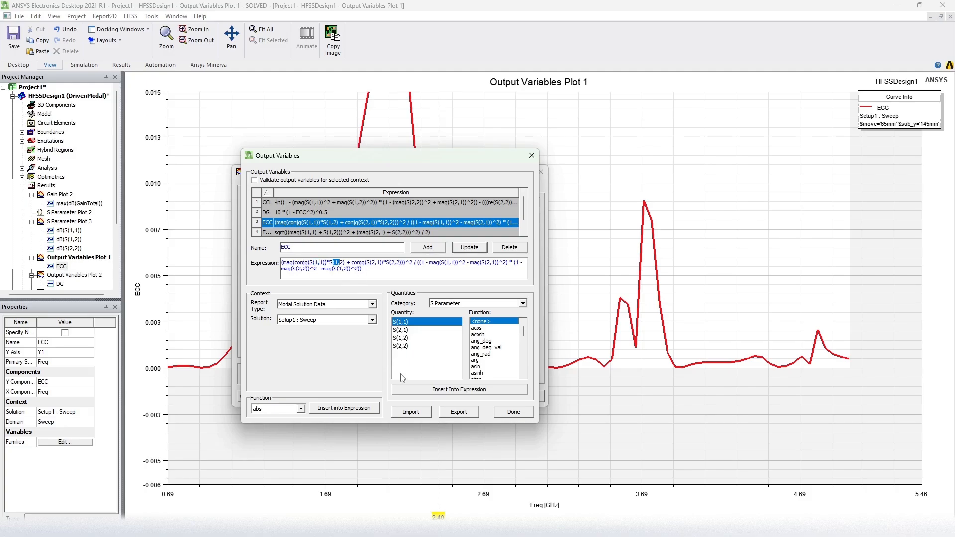
{"action": "left_click", "coordinate": [517, 413]}
{"action": "left_click", "coordinate": [522, 397]}
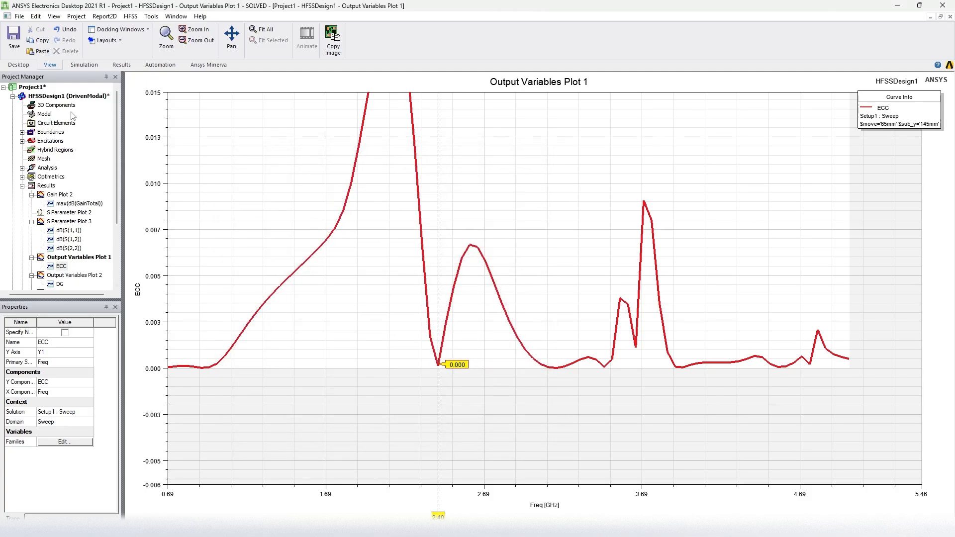
{"action": "double_click", "coordinate": [69, 96]}
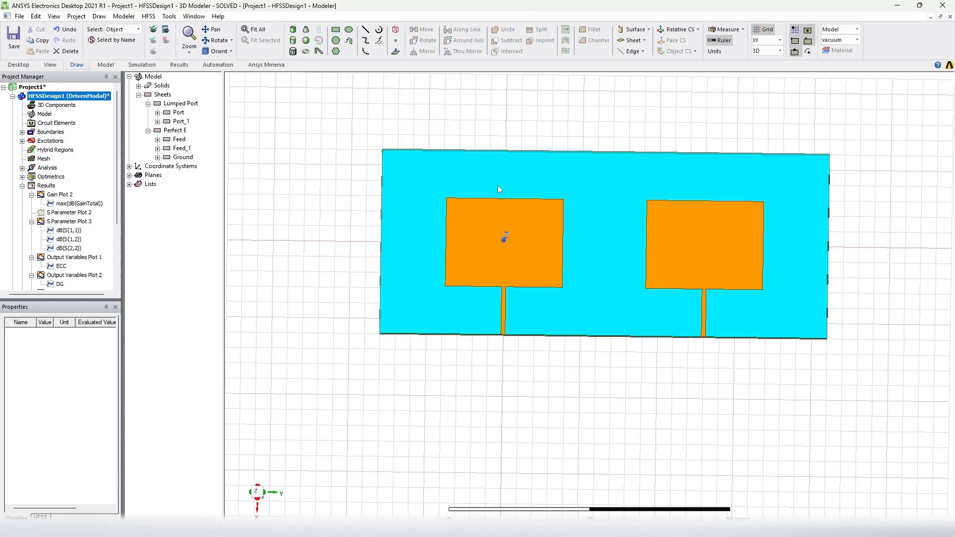